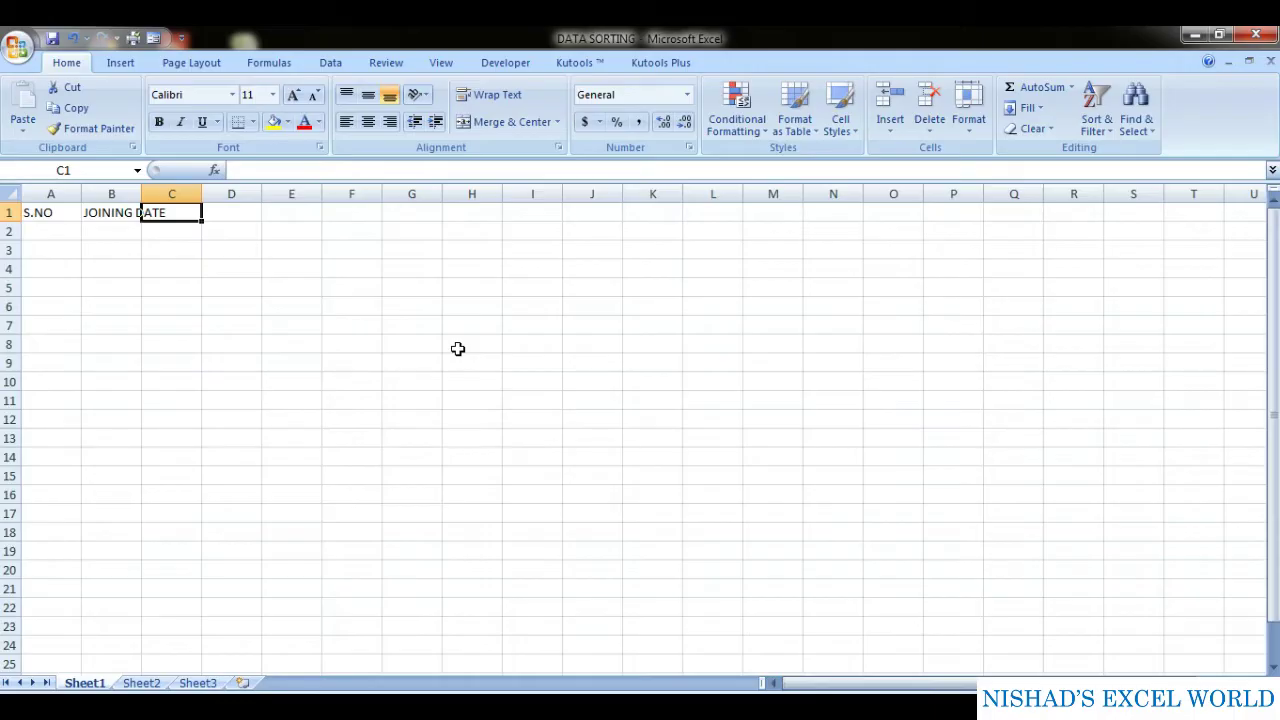
- Enter the headers EMPLOYEE NAME in C1 and REGISTARTION NUMBER in D1
{"action": "type", "text": "EM"}
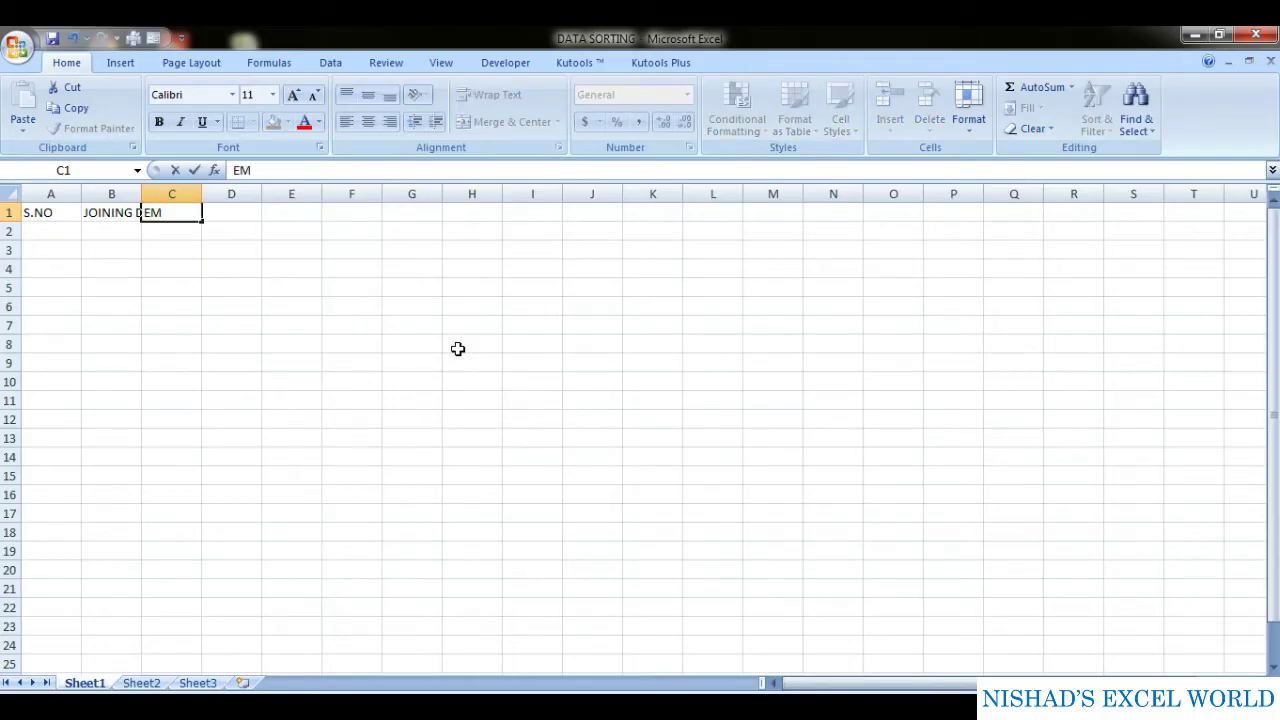
{"action": "type", "text": "PLOYEE NAME"}
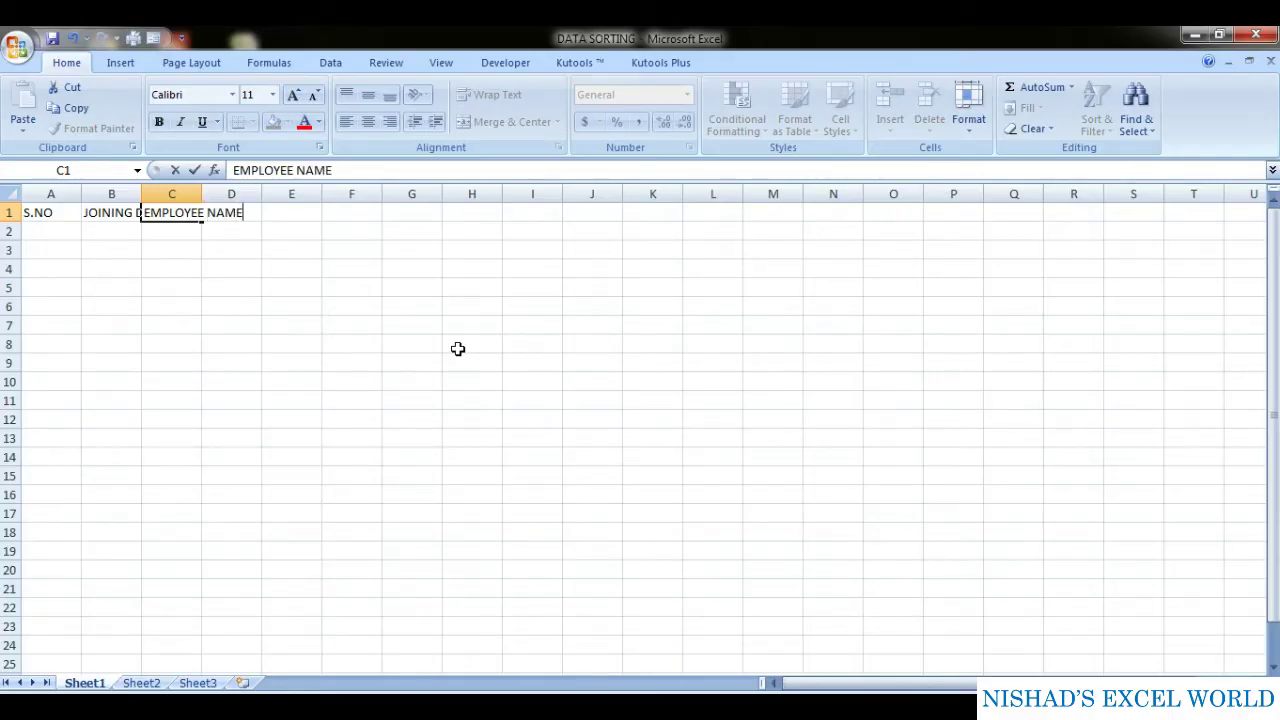
{"action": "key", "text": "Tab"}
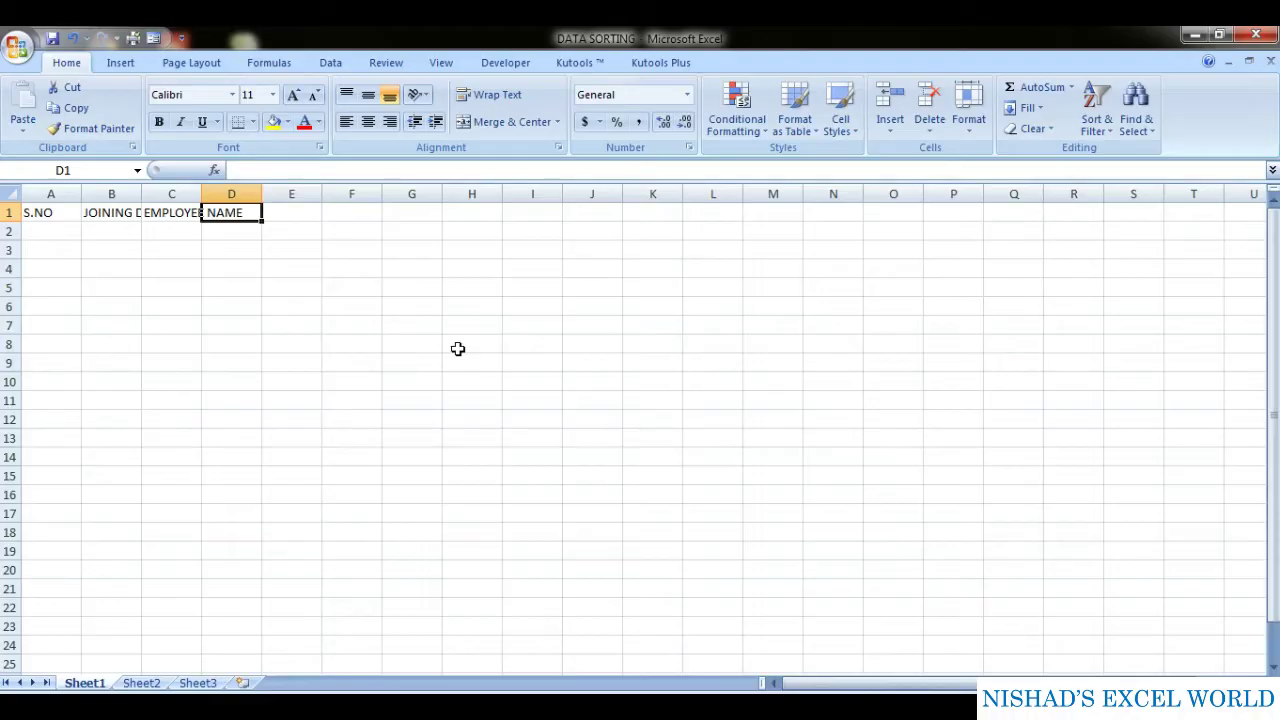
{"action": "type", "text": "RE"}
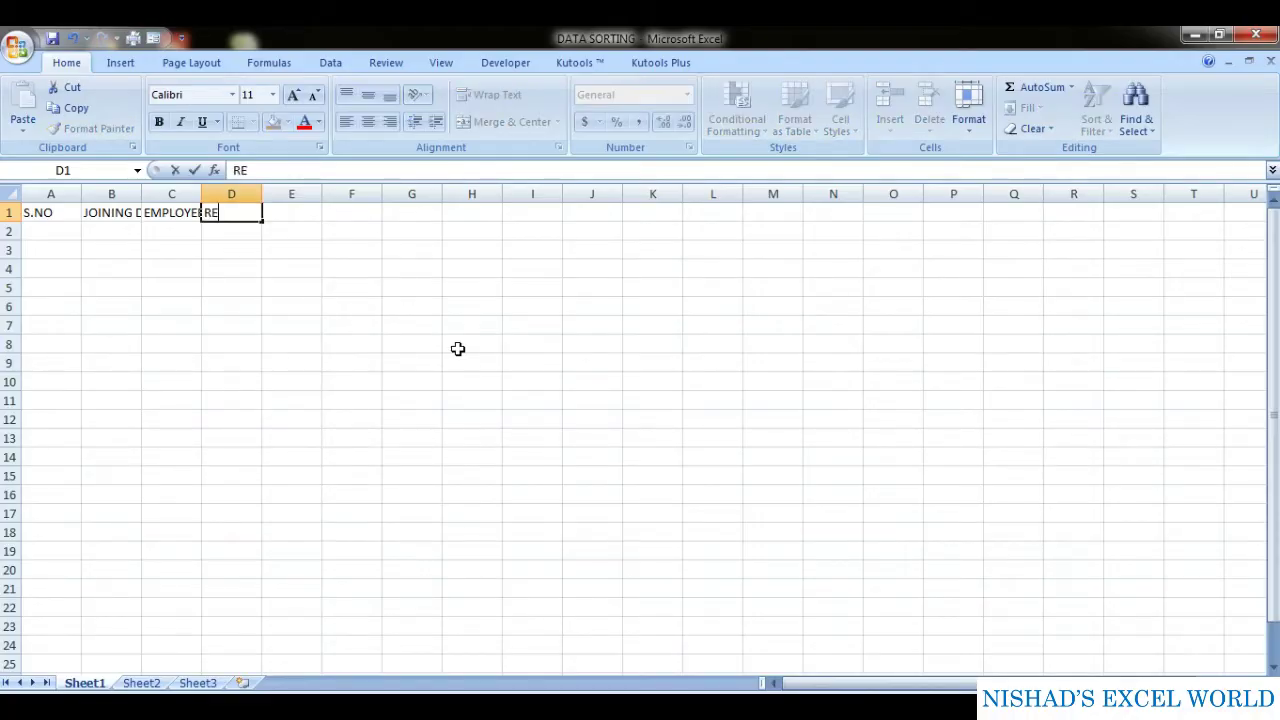
{"action": "type", "text": "GISTARTION NUMBER"}
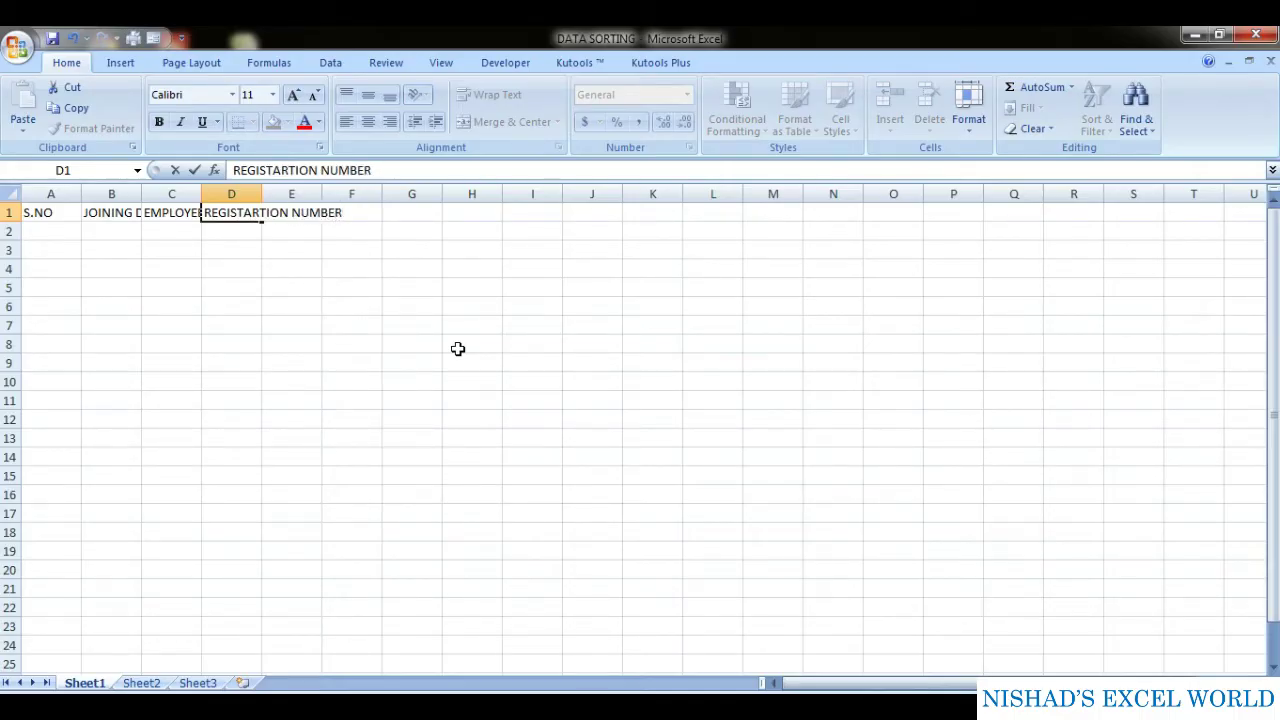
{"action": "left_click", "coordinate": [233, 272]}
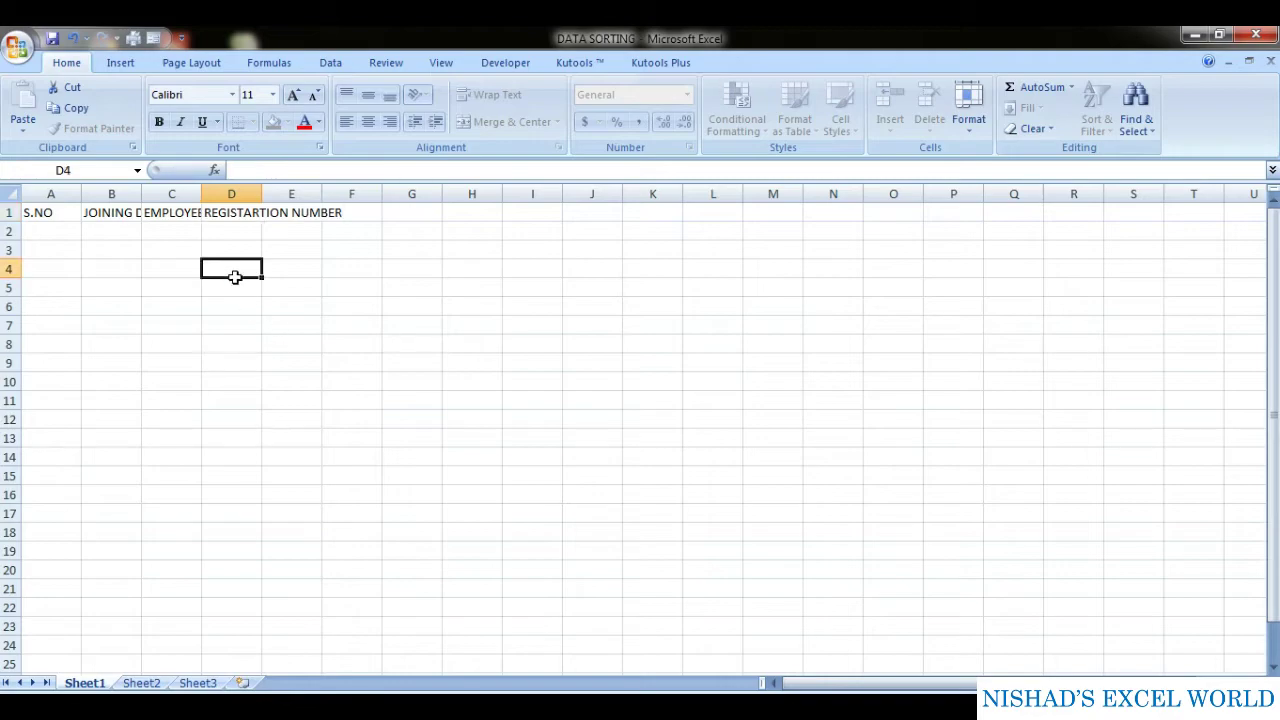
{"action": "left_click", "coordinate": [189, 208]}
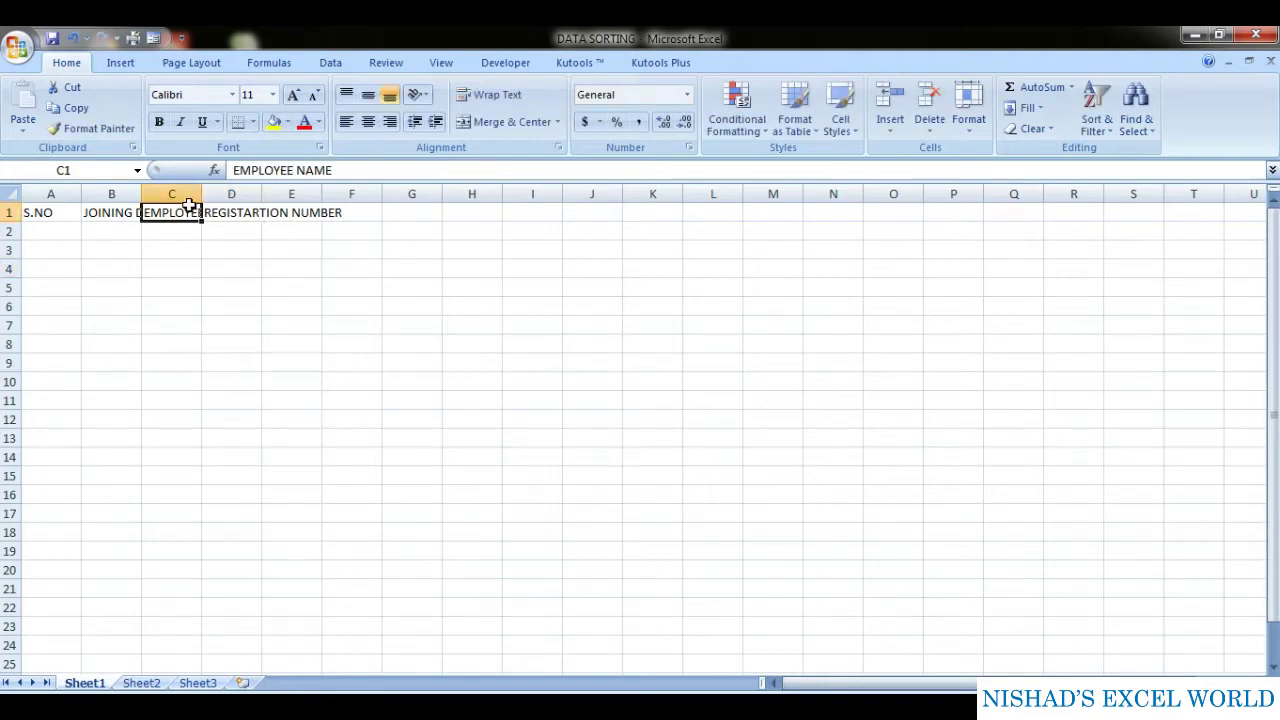
- Number the S.NO column from 1 to 20 in A2:A21, entering 1, 2, 3 and filling the series down
{"action": "left_click", "coordinate": [57, 229]}
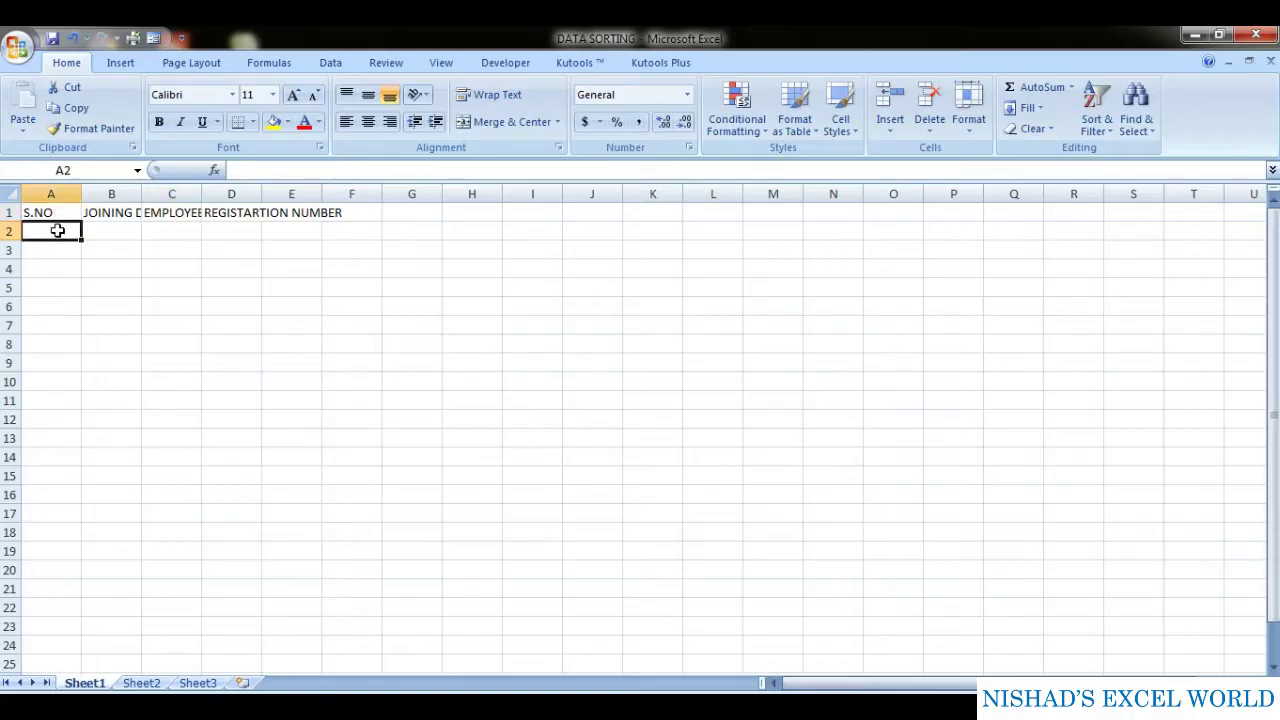
{"action": "type", "text": "1"}
{"action": "key", "text": "Return"}
{"action": "type", "text": "2"}
{"action": "key", "text": "Return"}
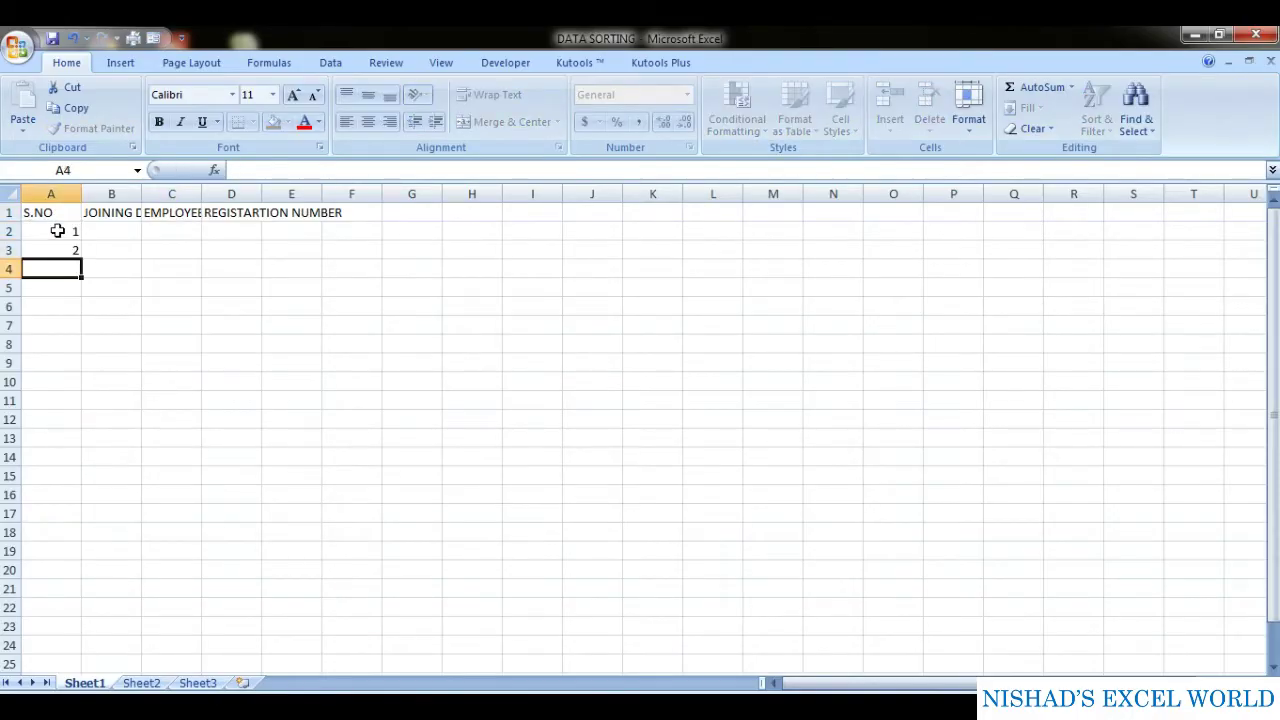
{"action": "type", "text": "3"}
{"action": "key", "text": "Return"}
{"action": "left_click_drag", "start_coordinate": [57, 231], "coordinate": [107, 600]}
- Apply All Borders to the whole table A1:D21 and autofit its column widths
{"action": "left_click", "coordinate": [54, 494]}
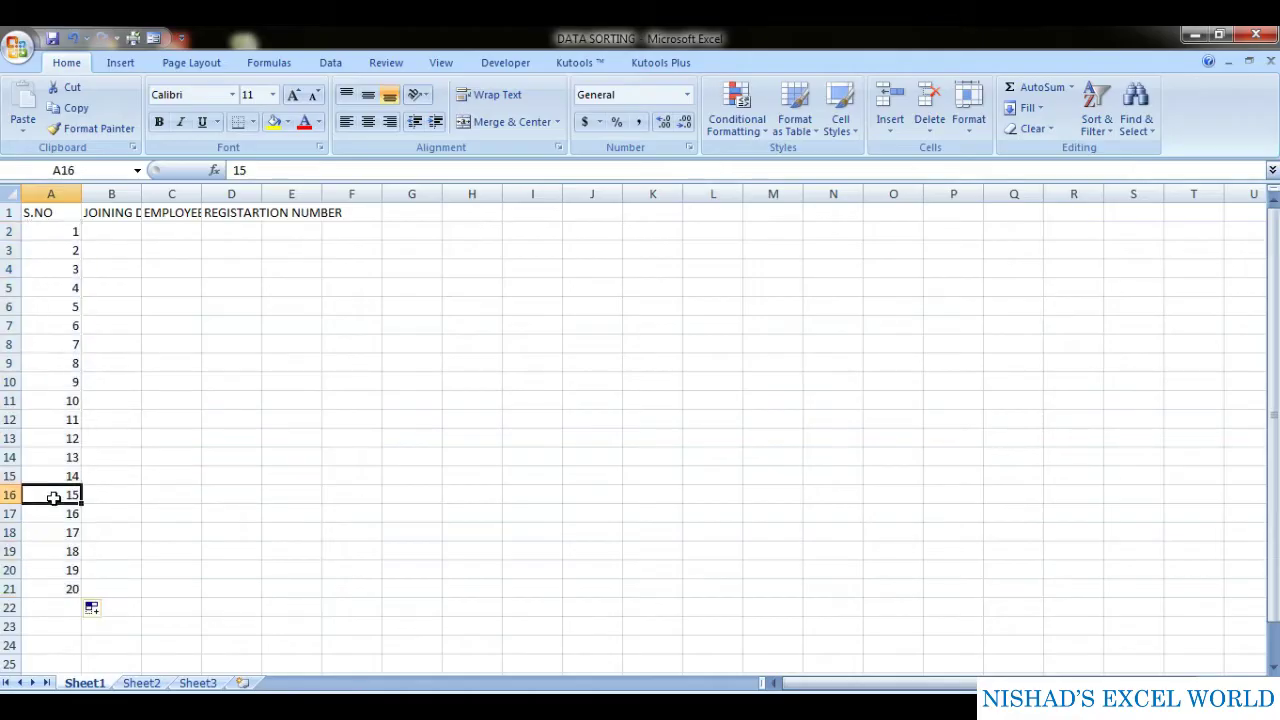
{"action": "key", "text": "ctrl+a"}
{"action": "left_click", "coordinate": [253, 122]}
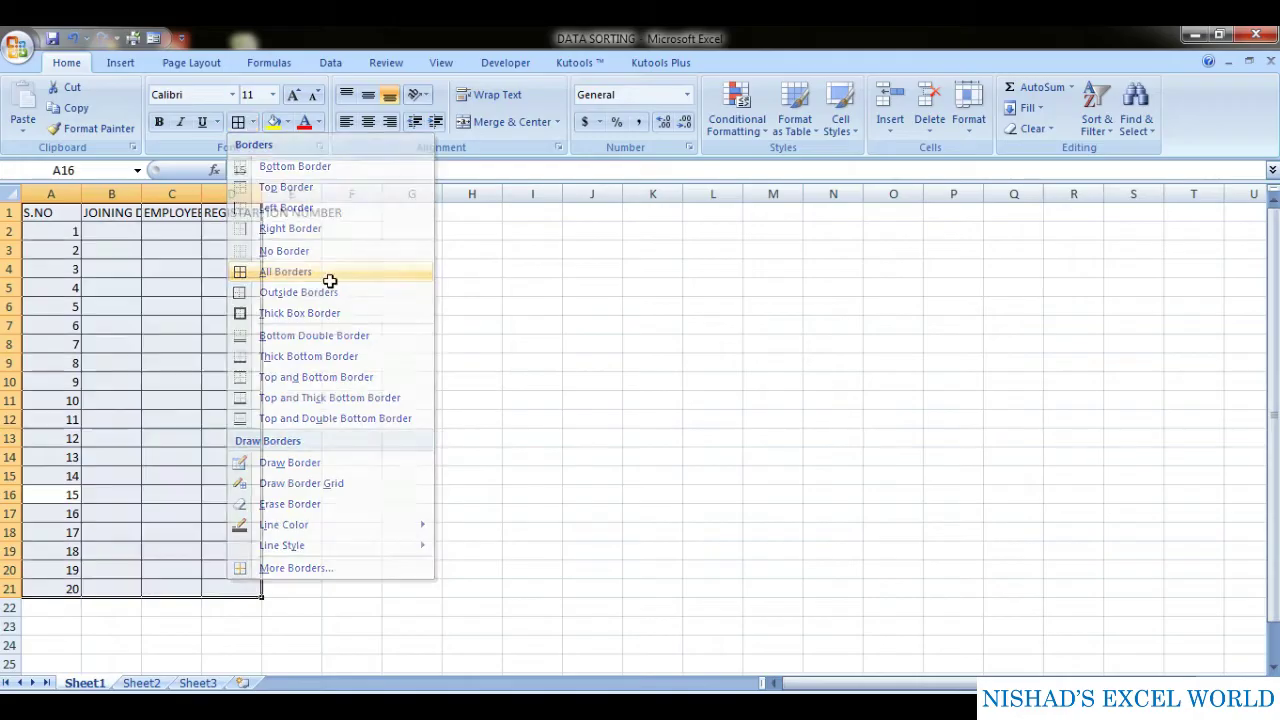
{"action": "left_click", "coordinate": [287, 273]}
{"action": "left_click", "coordinate": [967, 128]}
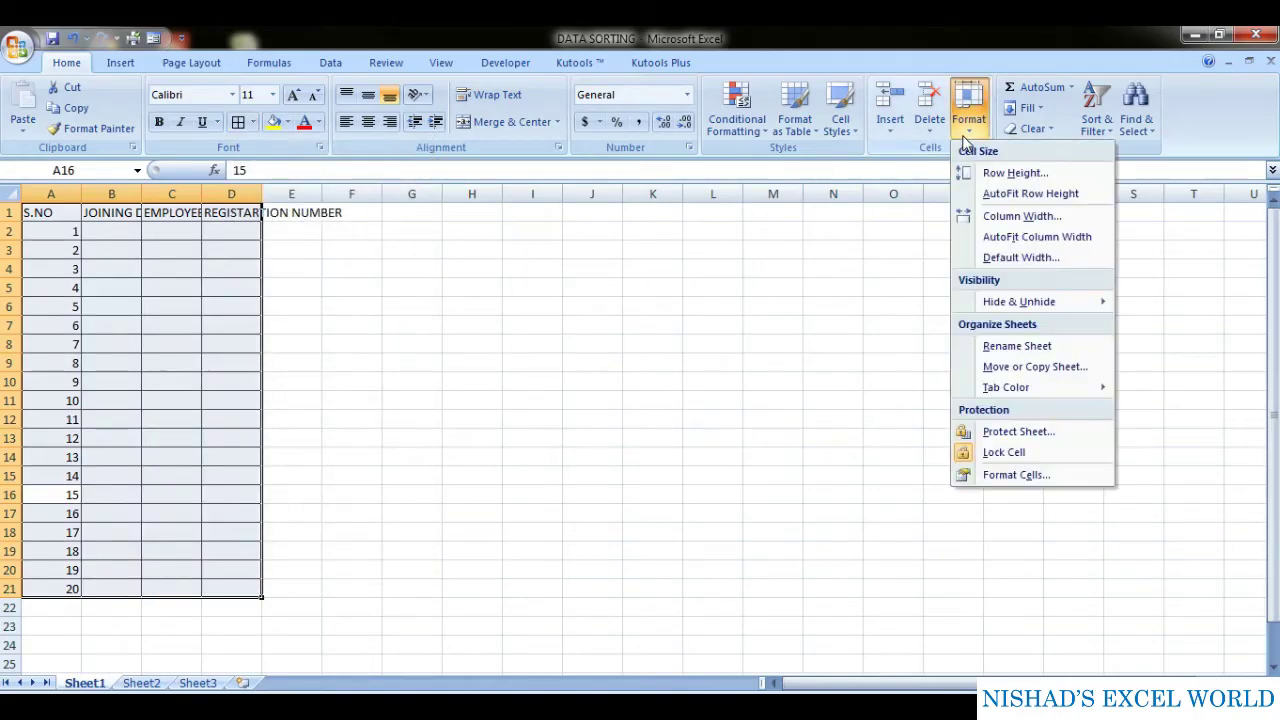
{"action": "left_click", "coordinate": [1003, 237]}
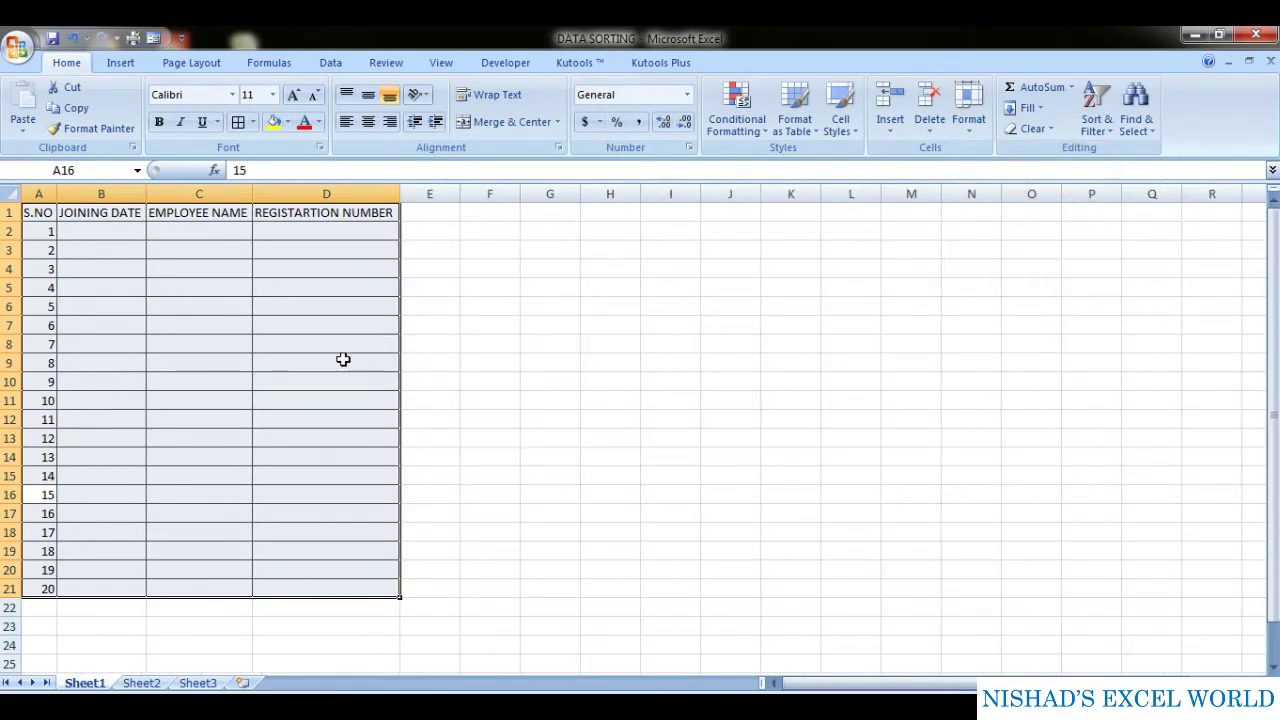
- Enter the joining dates 01/01/2021, 03/01/2021 and 06/01/2021 in B2:B4
{"action": "left_click", "coordinate": [127, 232]}
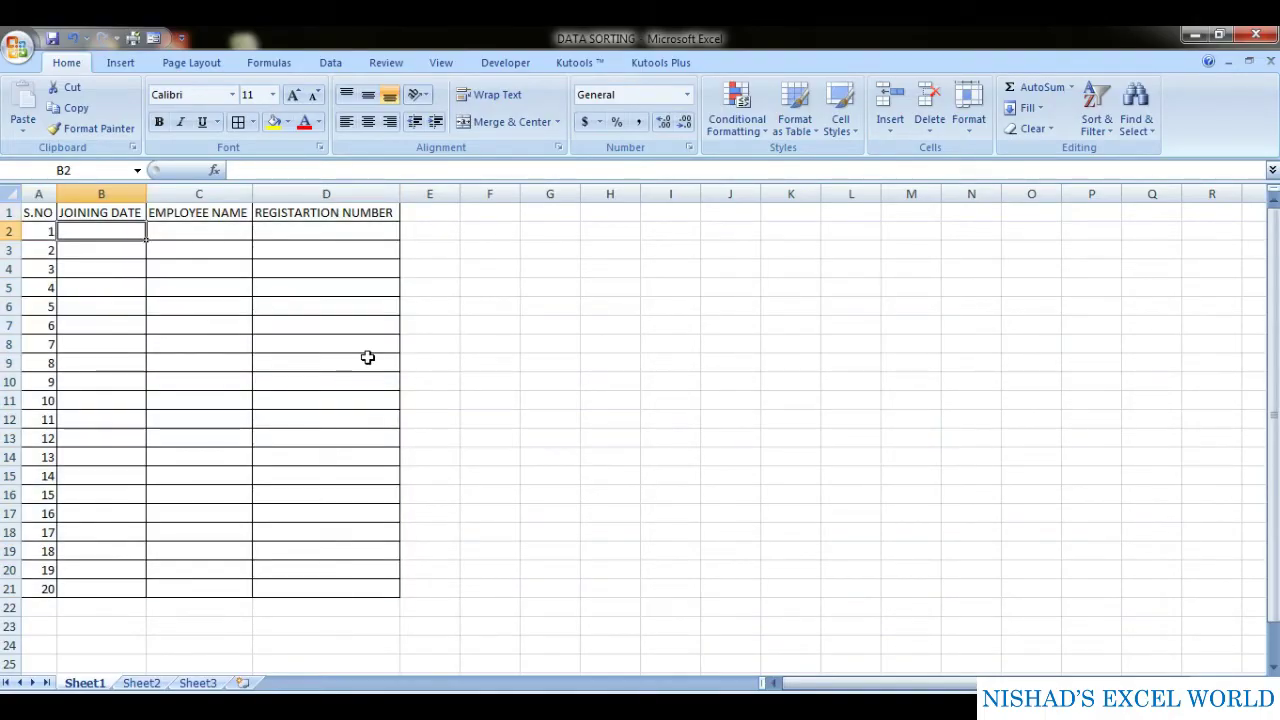
{"action": "type", "text": "01/"}
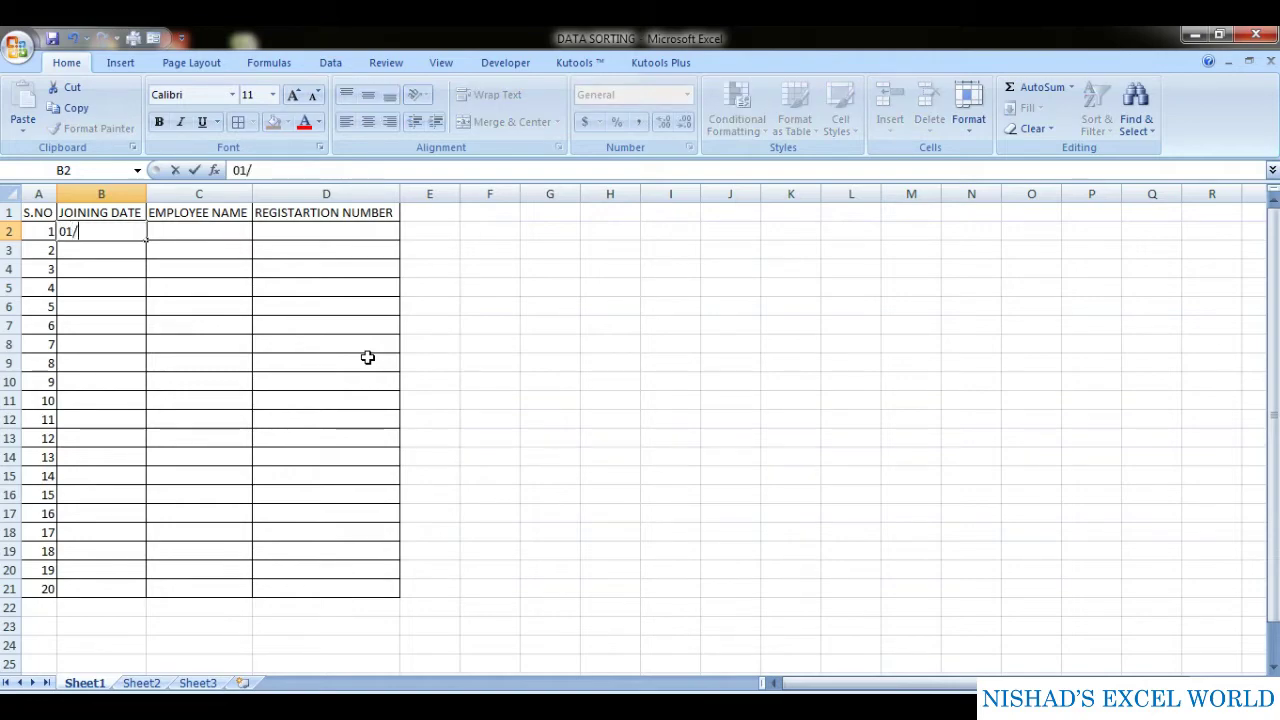
{"action": "type", "text": "01/2021"}
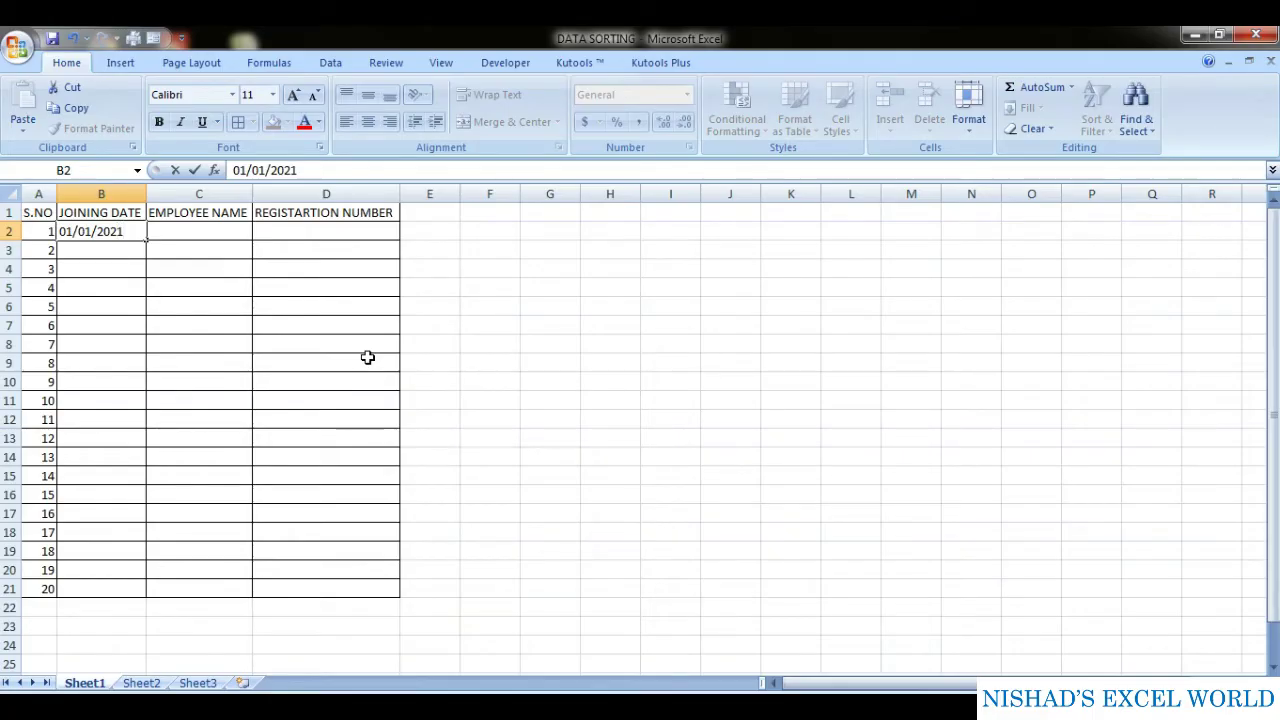
{"action": "key", "text": "Return"}
{"action": "type", "text": "0"}
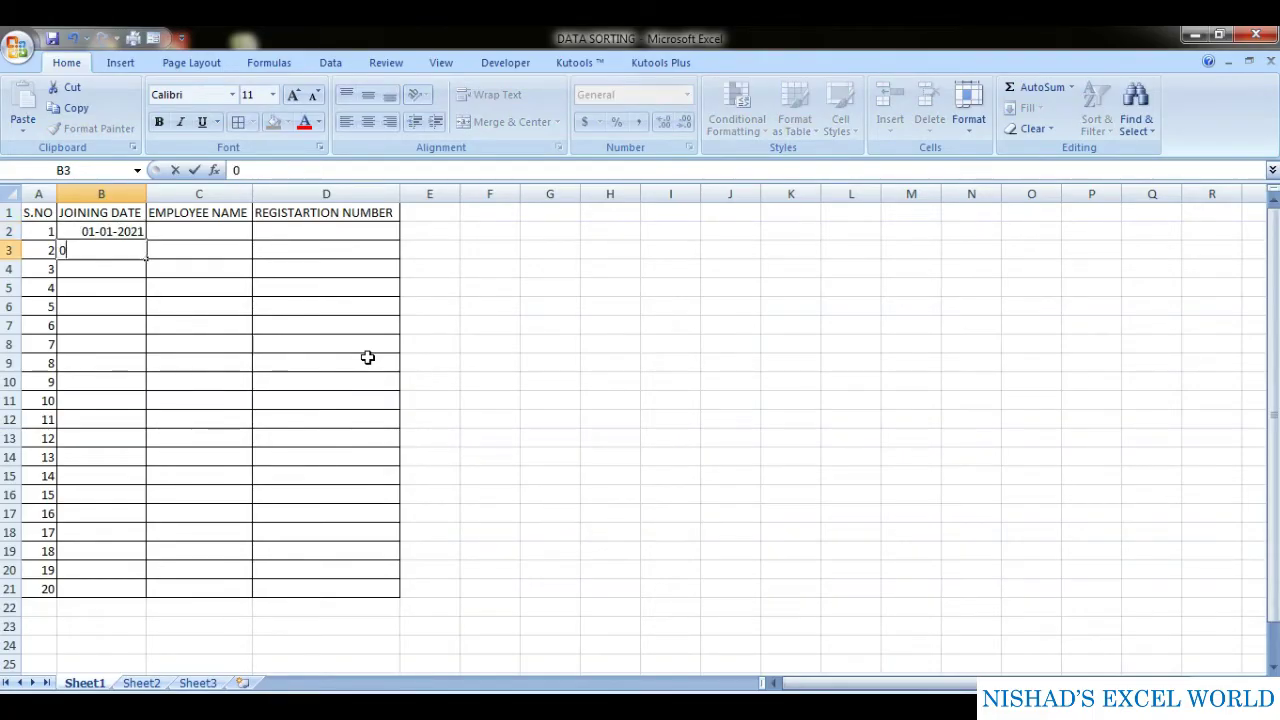
{"action": "type", "text": "3/01/2021"}
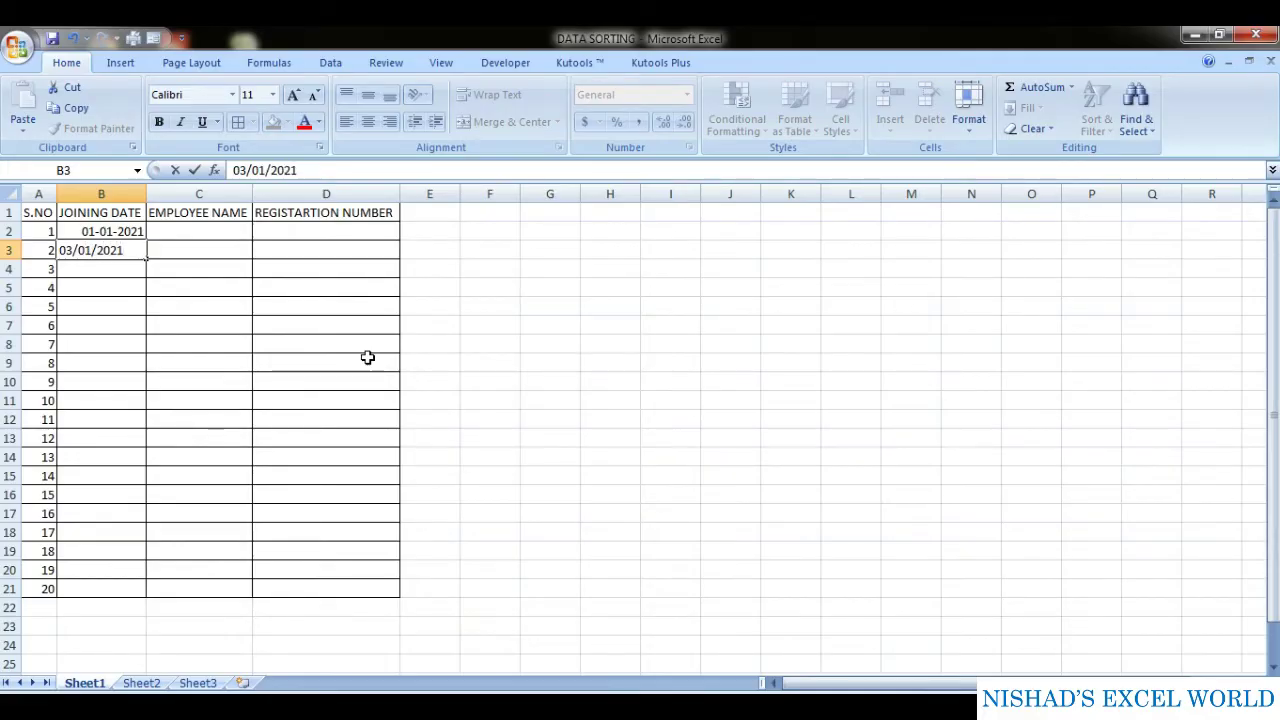
{"action": "key", "text": "Return"}
{"action": "type", "text": "0"}
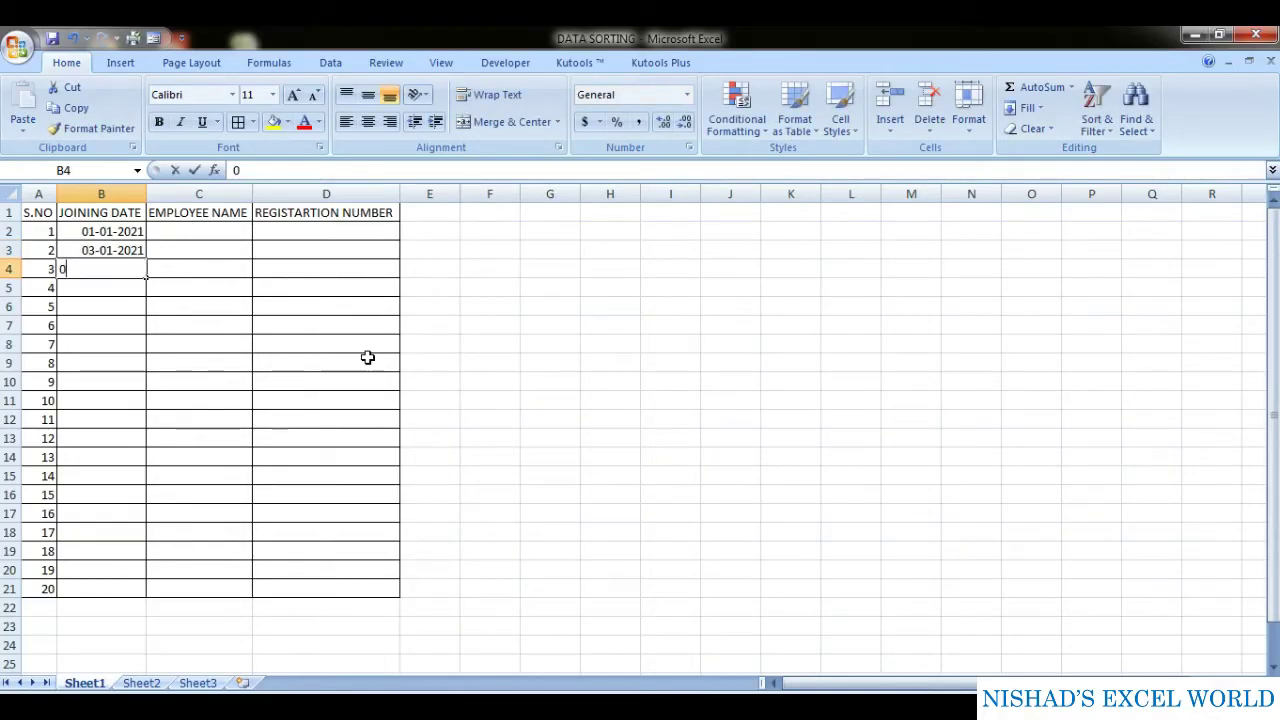
{"action": "type", "text": "6/0"}
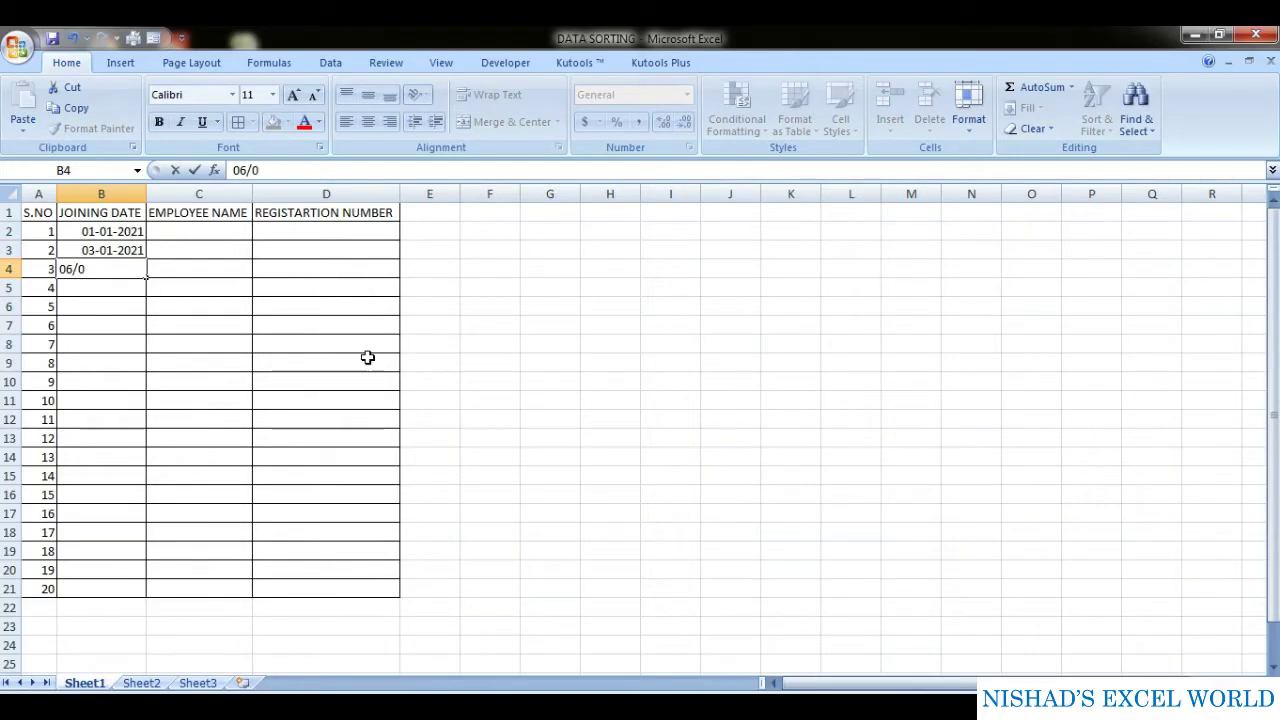
{"action": "type", "text": "1/2021"}
{"action": "key", "text": "Return"}
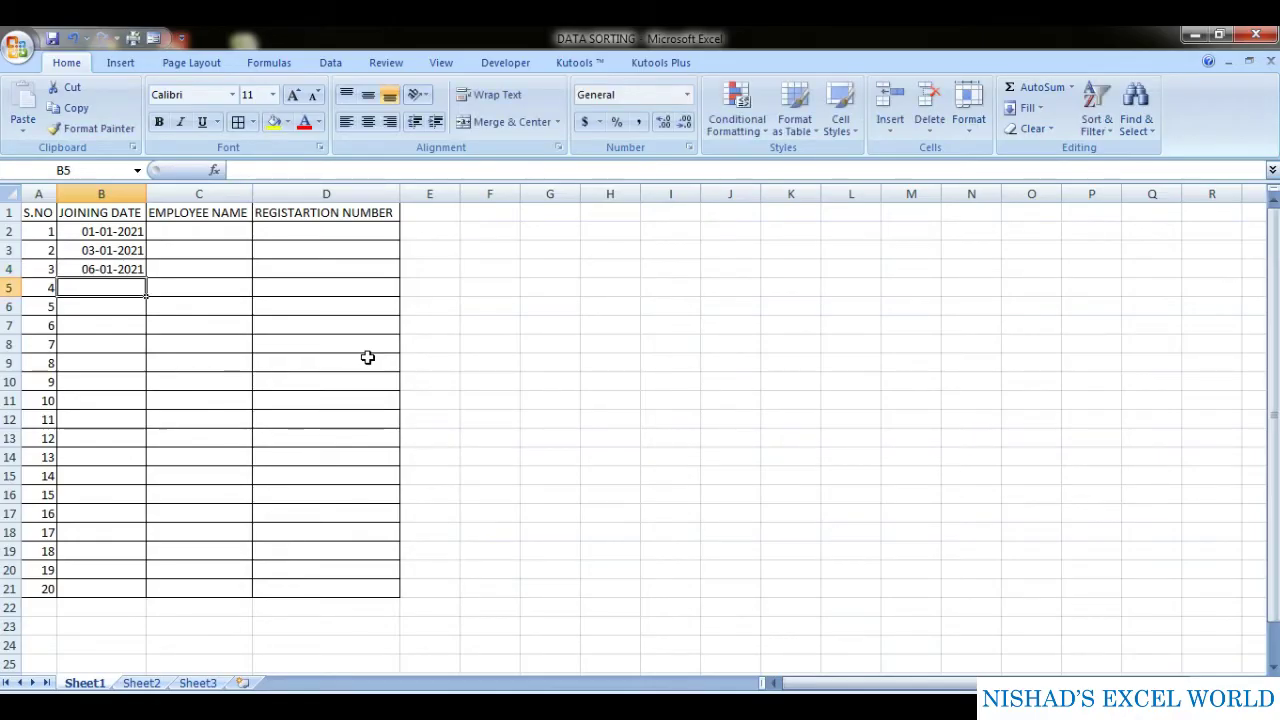
- Enter the joining dates 10/01/2021, 04/01/2021 and 12/01/2021 in B5:B7
{"action": "type", "text": "10/"}
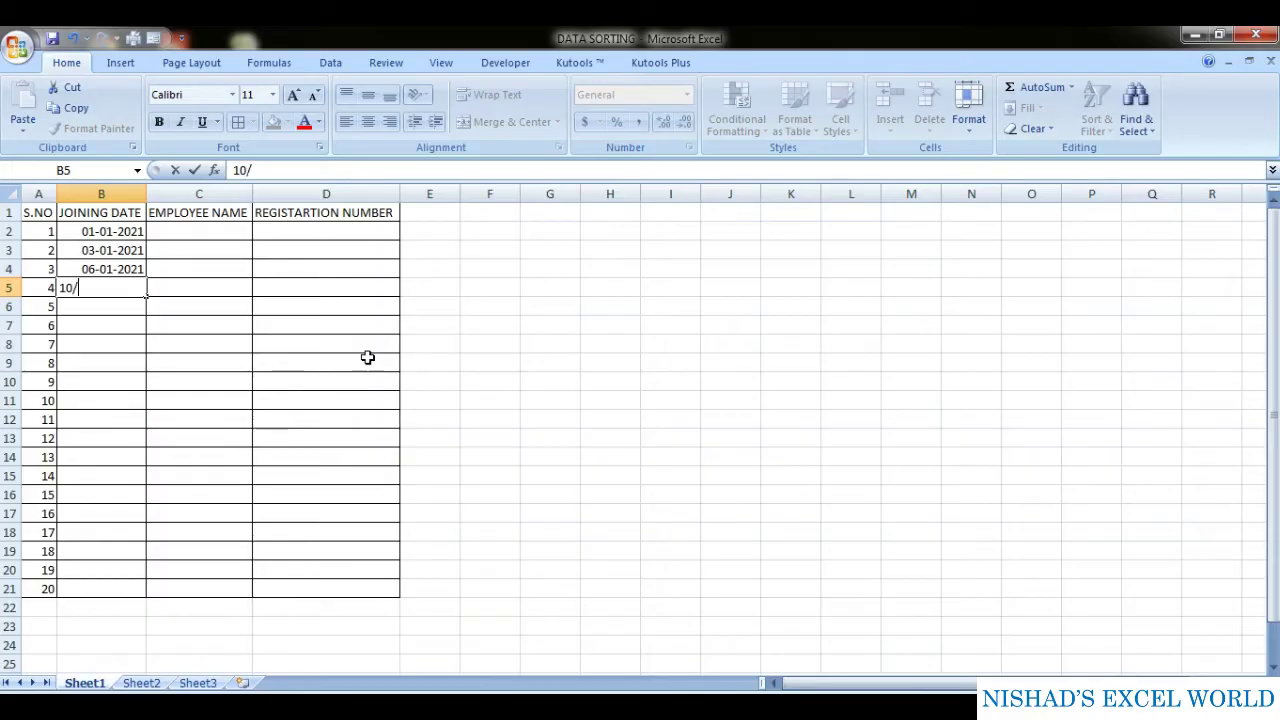
{"action": "type", "text": "01/2021"}
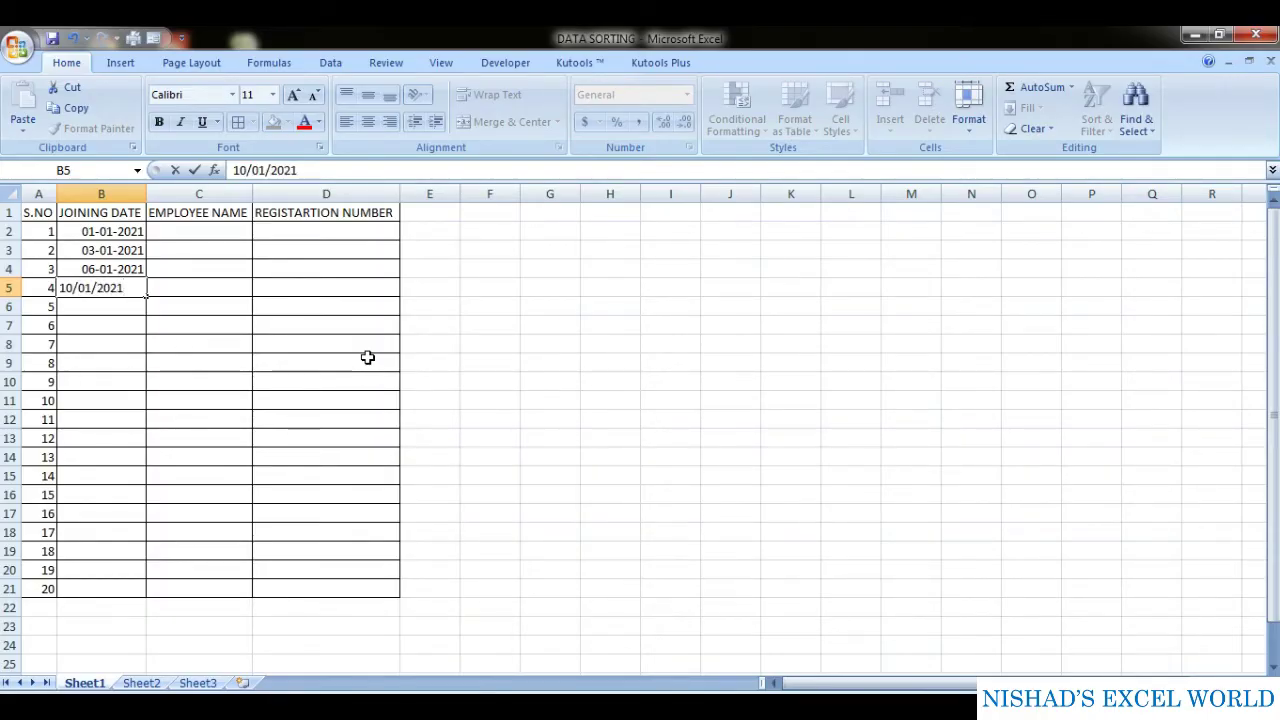
{"action": "key", "text": "Return"}
{"action": "type", "text": "04/01/2021"}
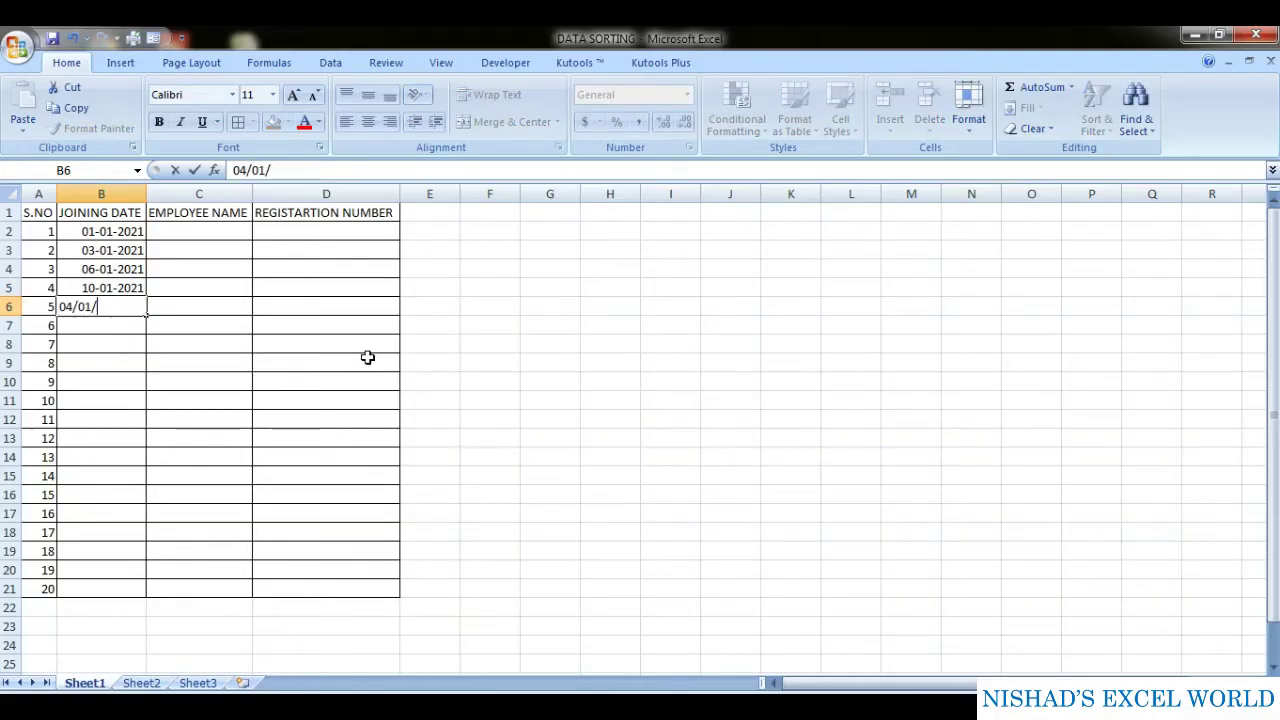
{"action": "key", "text": "Return"}
{"action": "type", "text": "12/01/2021"}
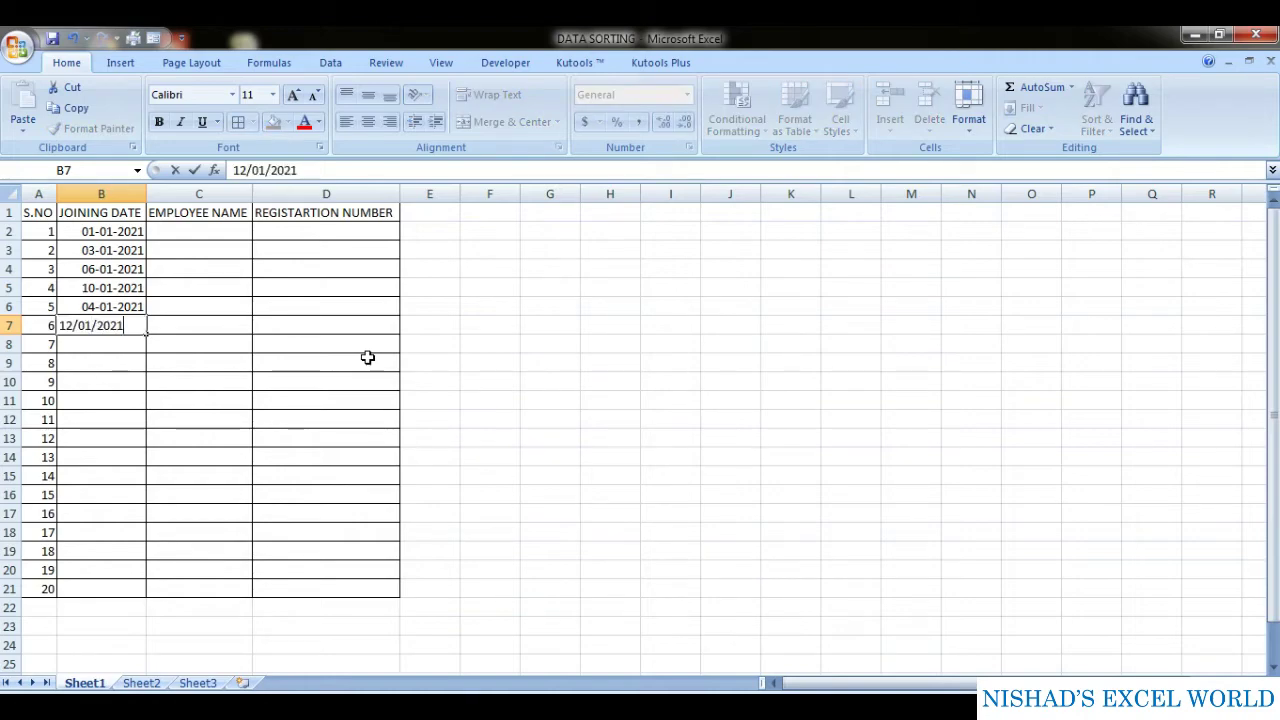
{"action": "key", "text": "Return"}
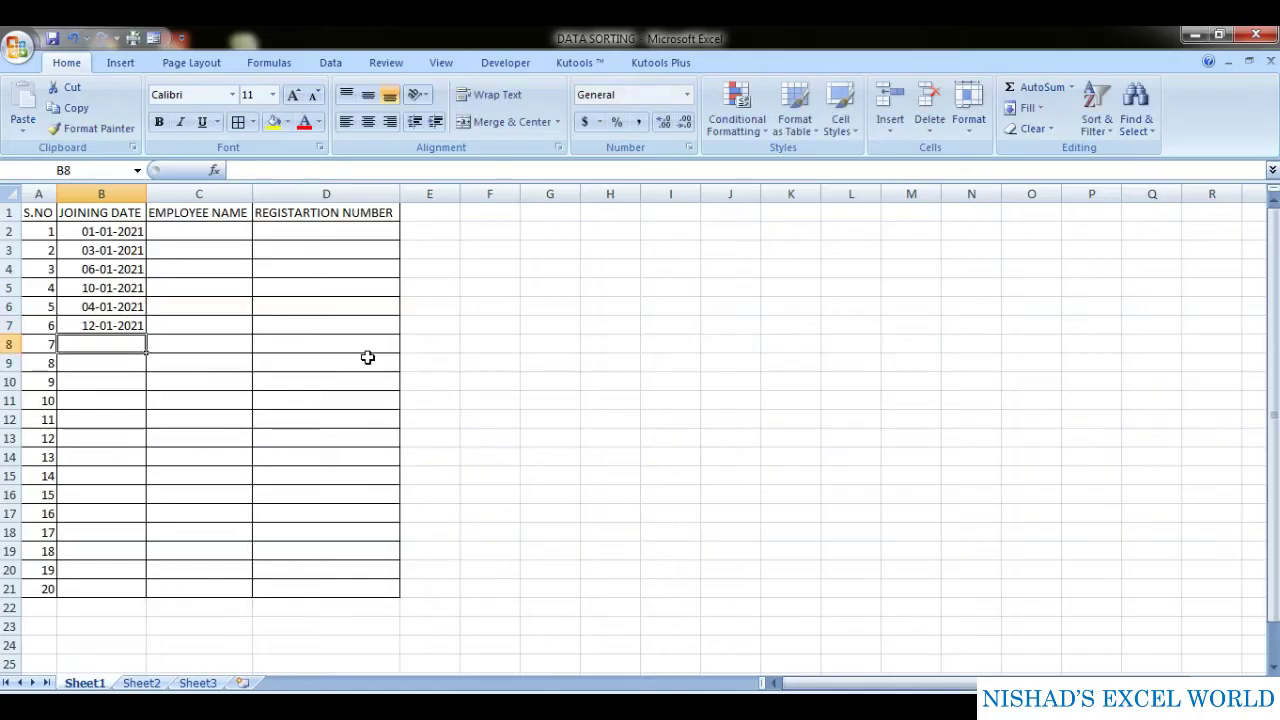
- Enter the joining dates 08/01/2021, 02/12/2020 and 01/05/1999 in B8:B10
{"action": "type", "text": "08/01/"}
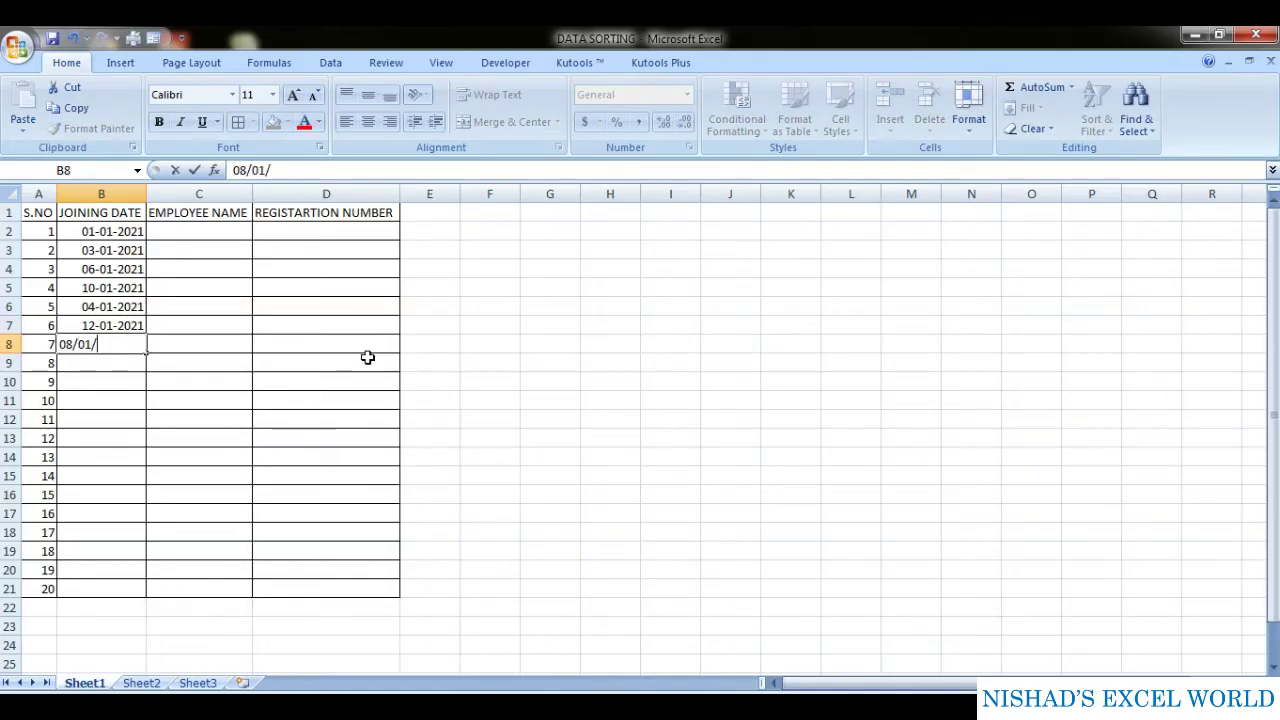
{"action": "type", "text": "2021"}
{"action": "key", "text": "Return"}
{"action": "type", "text": "02"}
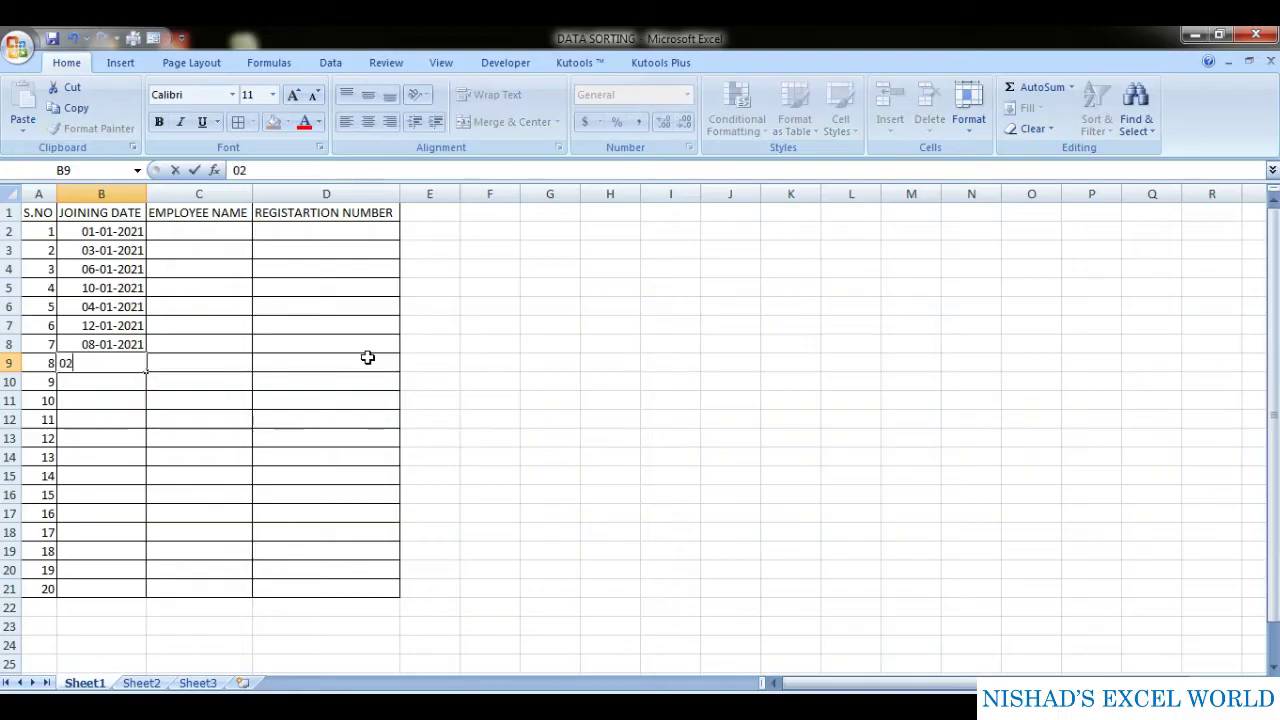
{"action": "type", "text": "/12/2020"}
{"action": "key", "text": "Return"}
{"action": "type", "text": "01/05/19"}
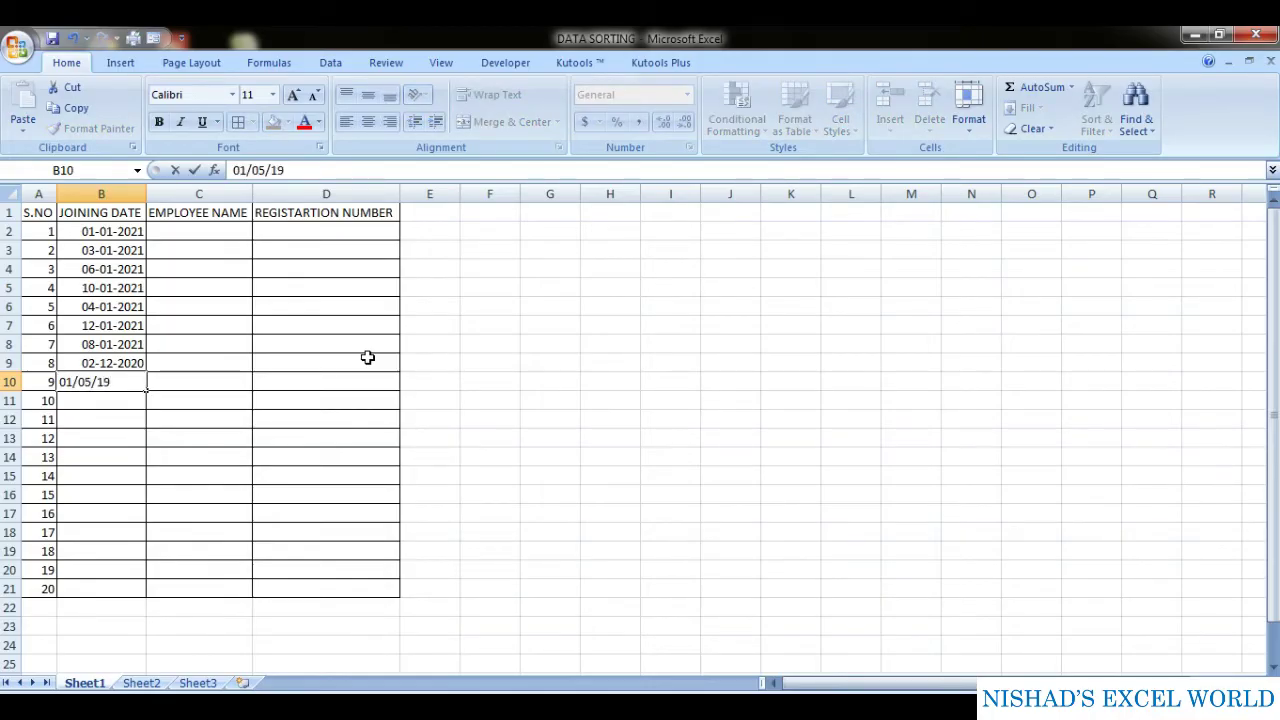
{"action": "type", "text": "99"}
{"action": "key", "text": "Return"}
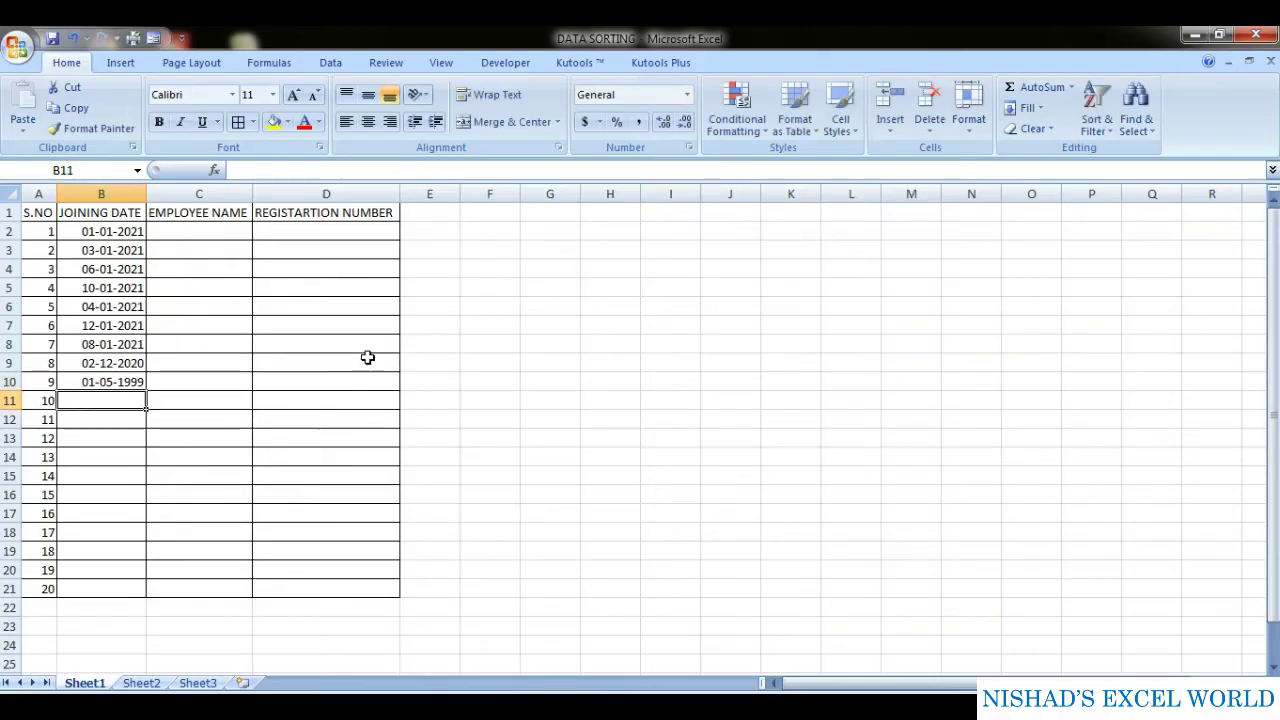
- Enter the joining date 01/01/2021 in B11 for serial number 10
{"action": "type", "text": "01/08/"}
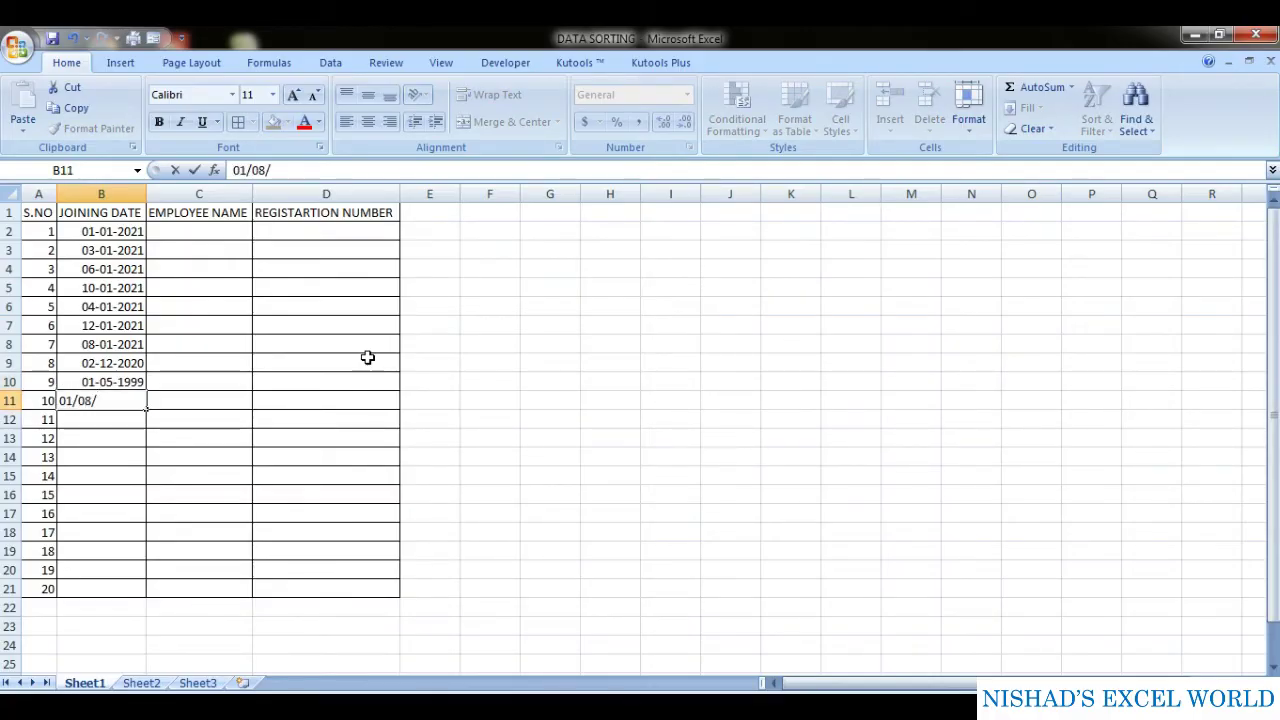
{"action": "type", "text": "2021"}
{"action": "key", "text": "BackSpace"}
{"action": "key", "text": "BackSpace"}
{"action": "key", "text": "BackSpace"}
{"action": "key", "text": "BackSpace"}
{"action": "key", "text": "BackSpace"}
{"action": "key", "text": "BackSpace"}
{"action": "type", "text": "1/2021"}
{"action": "key", "text": "Return"}
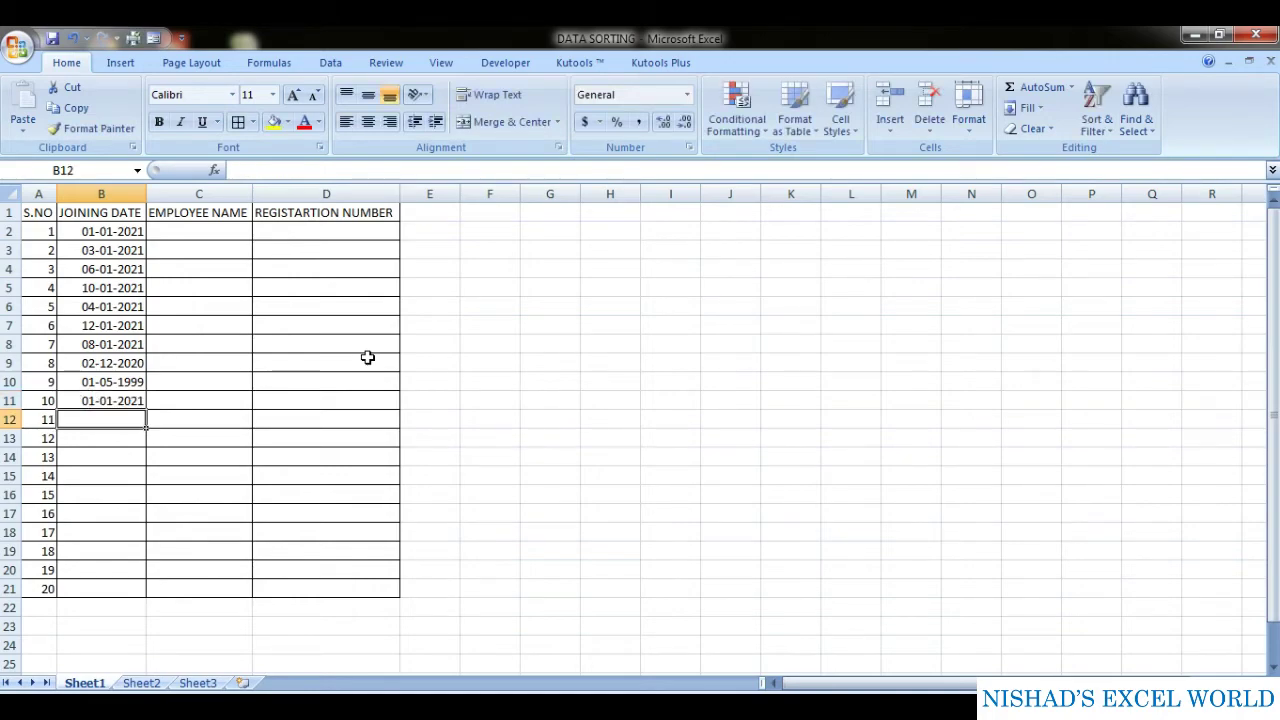
- Enter the joining dates 01/06/2020, 01/04/2020 and 01/04/2020 in B12:B14
{"action": "type", "text": "01/06/2020"}
{"action": "key", "text": "Return"}
{"action": "type", "text": "0"}
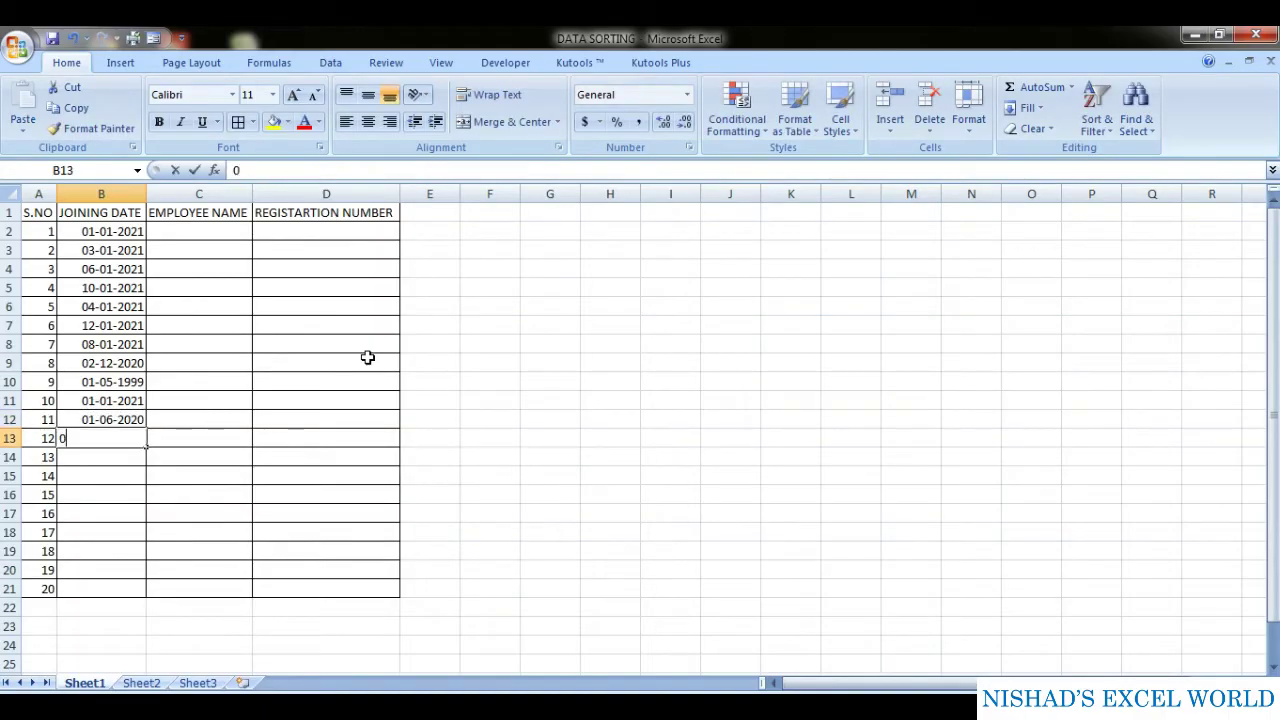
{"action": "type", "text": "1/04/2020"}
{"action": "key", "text": "Return"}
{"action": "type", "text": "01/04/0"}
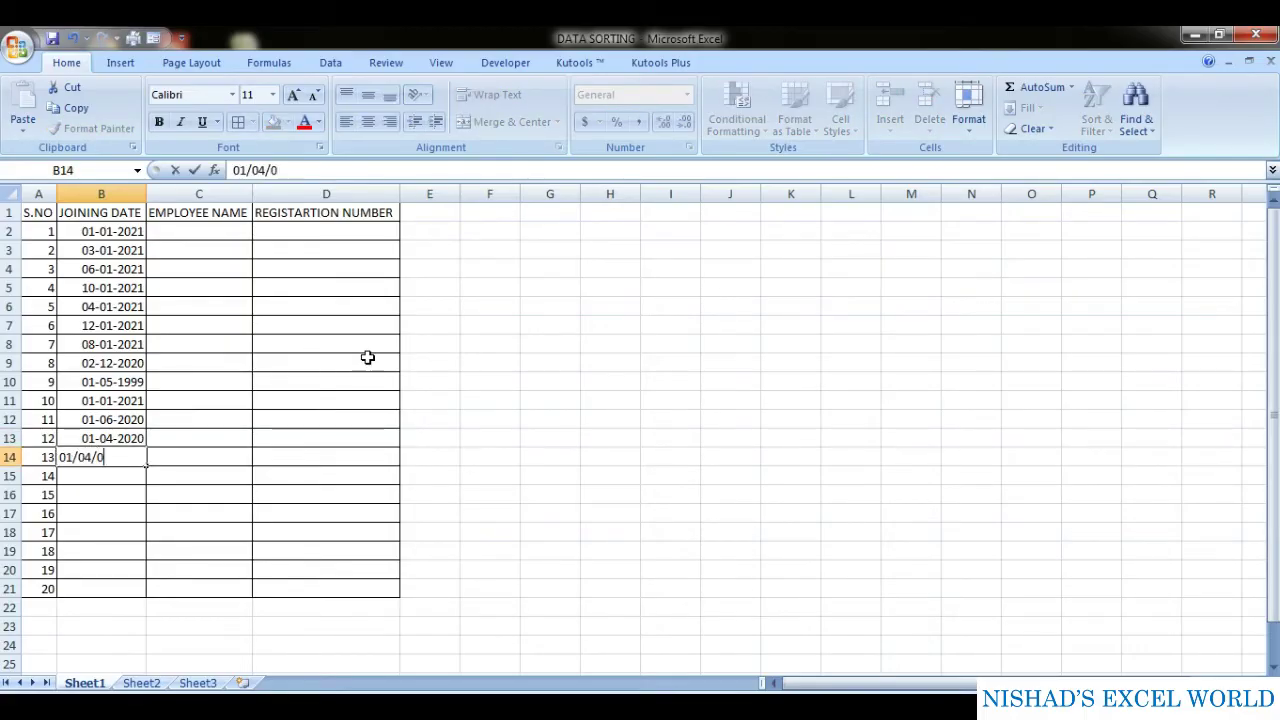
{"action": "key", "text": "BackSpace"}
{"action": "type", "text": "2020"}
{"action": "key", "text": "Return"}
- Enter the joining dates 05/01/2021 and 01/05/2020 in B15:B16
{"action": "type", "text": "05/"}
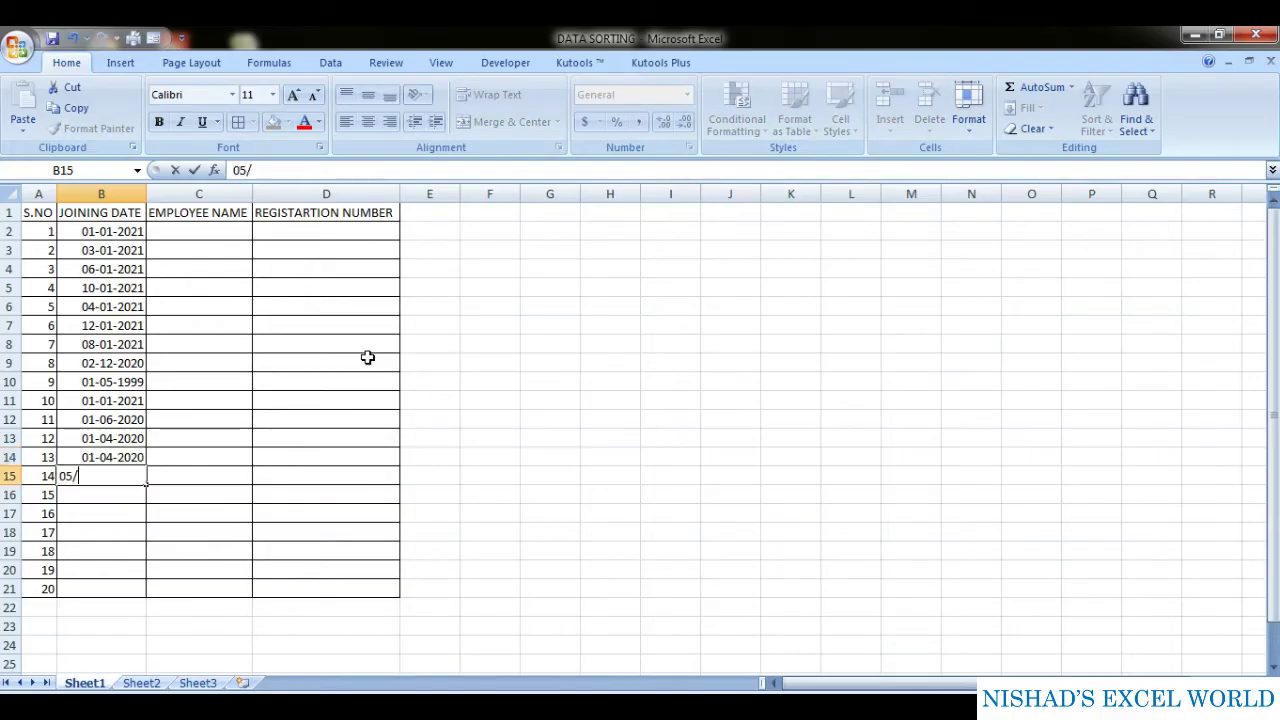
{"action": "type", "text": "01/020"}
{"action": "key", "text": "BackSpace"}
{"action": "key", "text": "BackSpace"}
{"action": "key", "text": "BackSpace"}
{"action": "type", "text": "2021"}
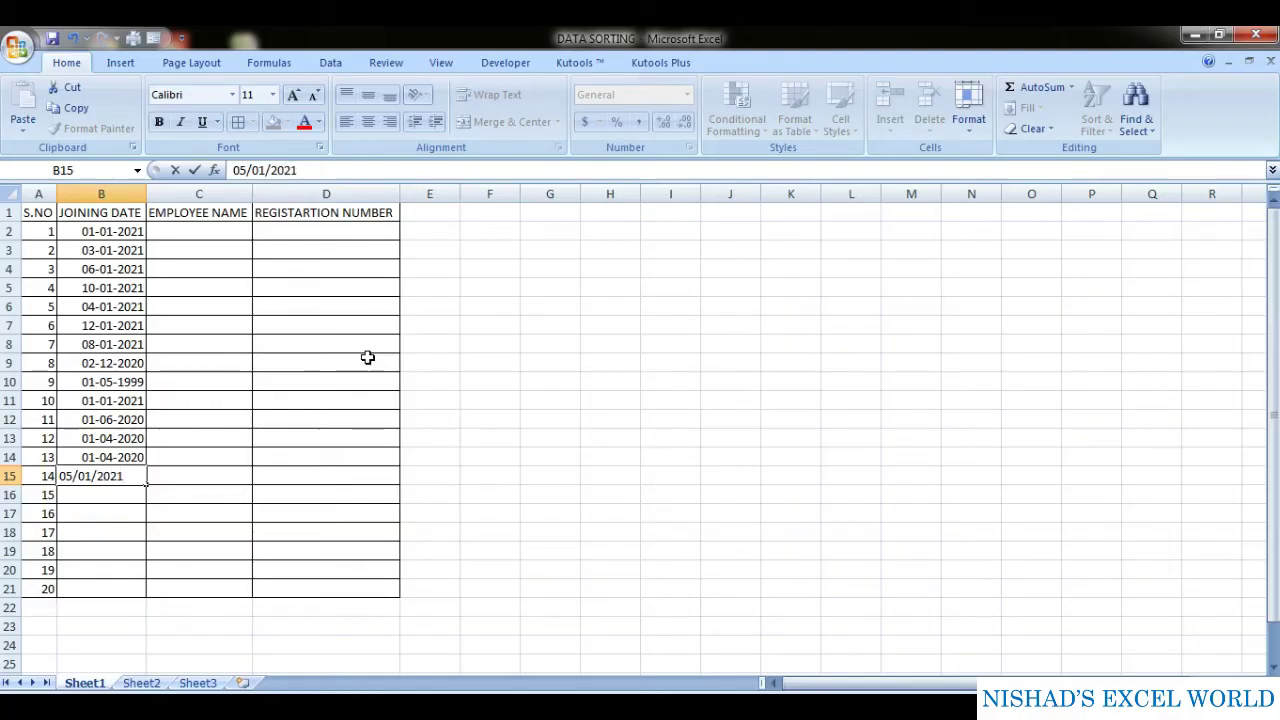
{"action": "key", "text": "Return"}
{"action": "type", "text": "0"}
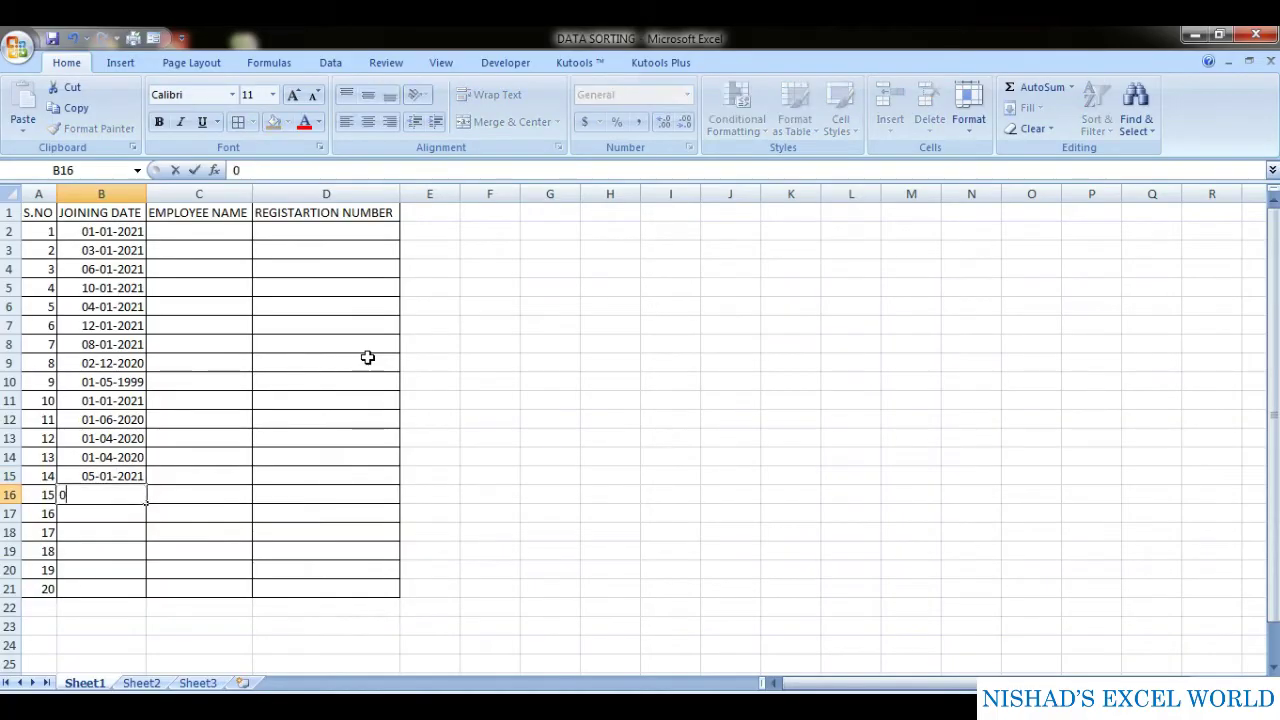
{"action": "type", "text": "1/05/2020"}
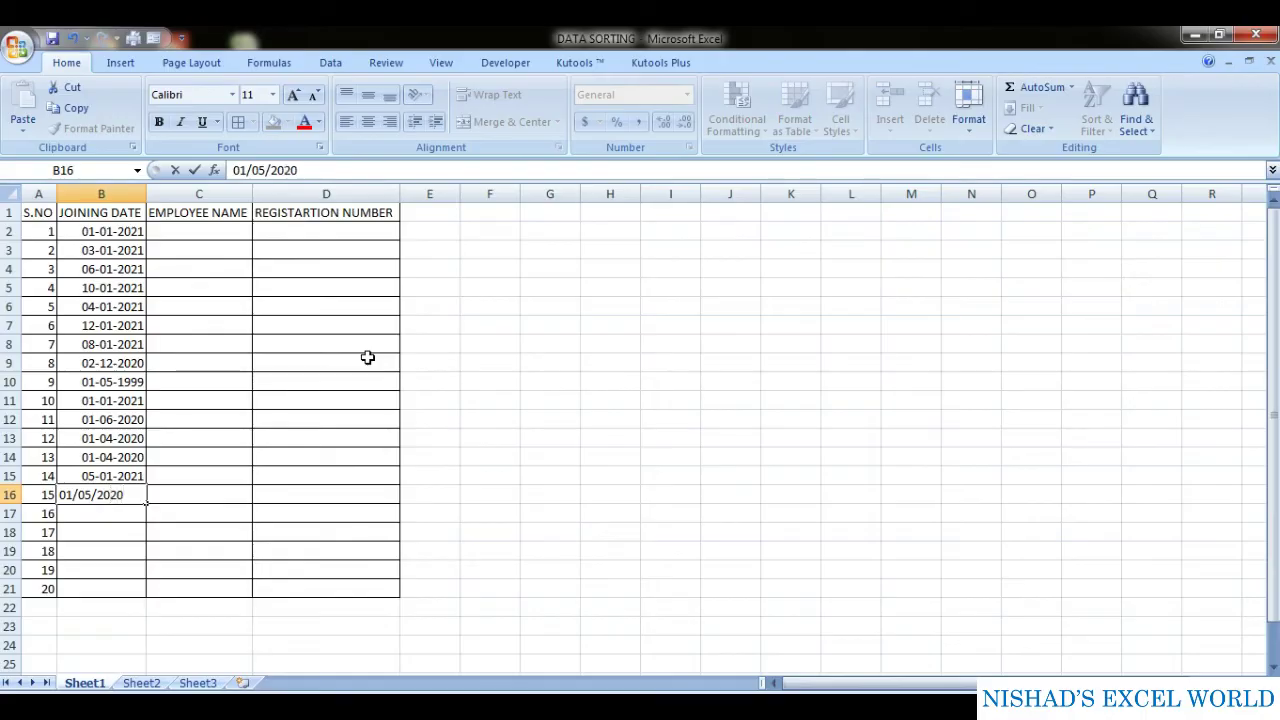
{"action": "key", "text": "Return"}
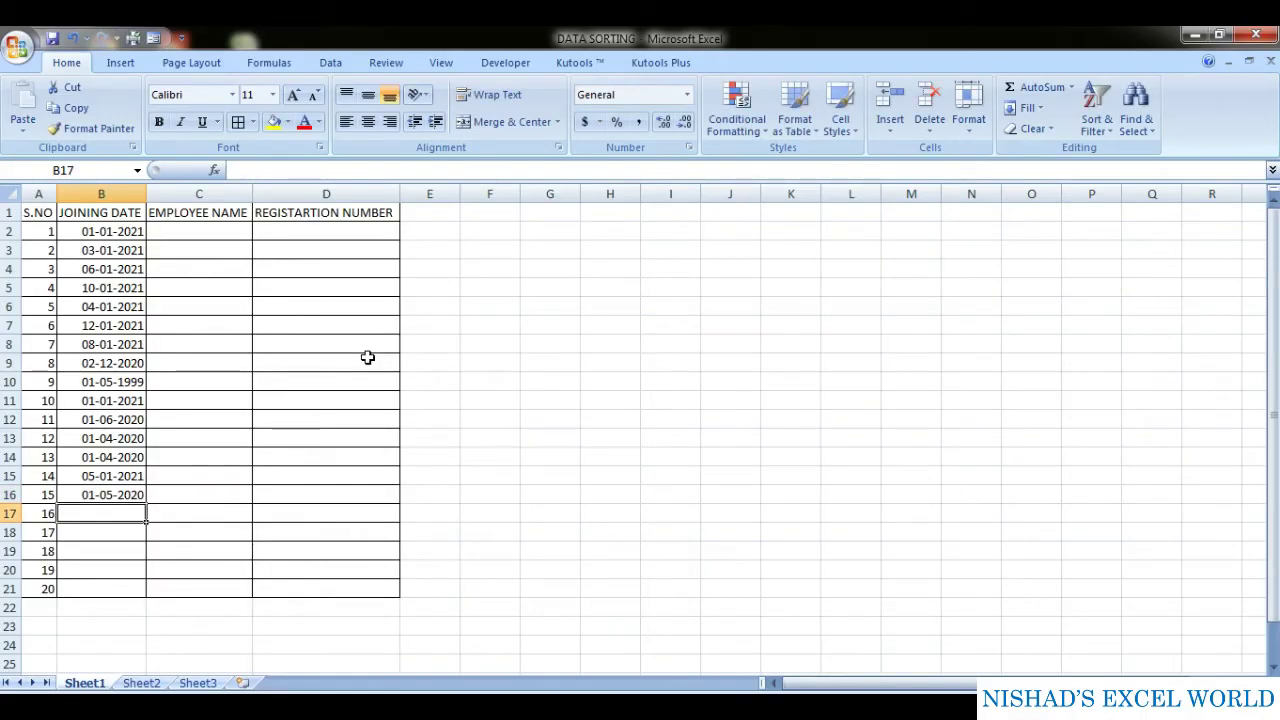
- Enter the joining dates 06/08/2020, 04/06/2020 and 01/01/2021 in B17:B19
{"action": "type", "text": "06/08/2020"}
{"action": "key", "text": "Return"}
{"action": "type", "text": "04/06/2020"}
{"action": "key", "text": "Return"}
{"action": "type", "text": "01/01/2021"}
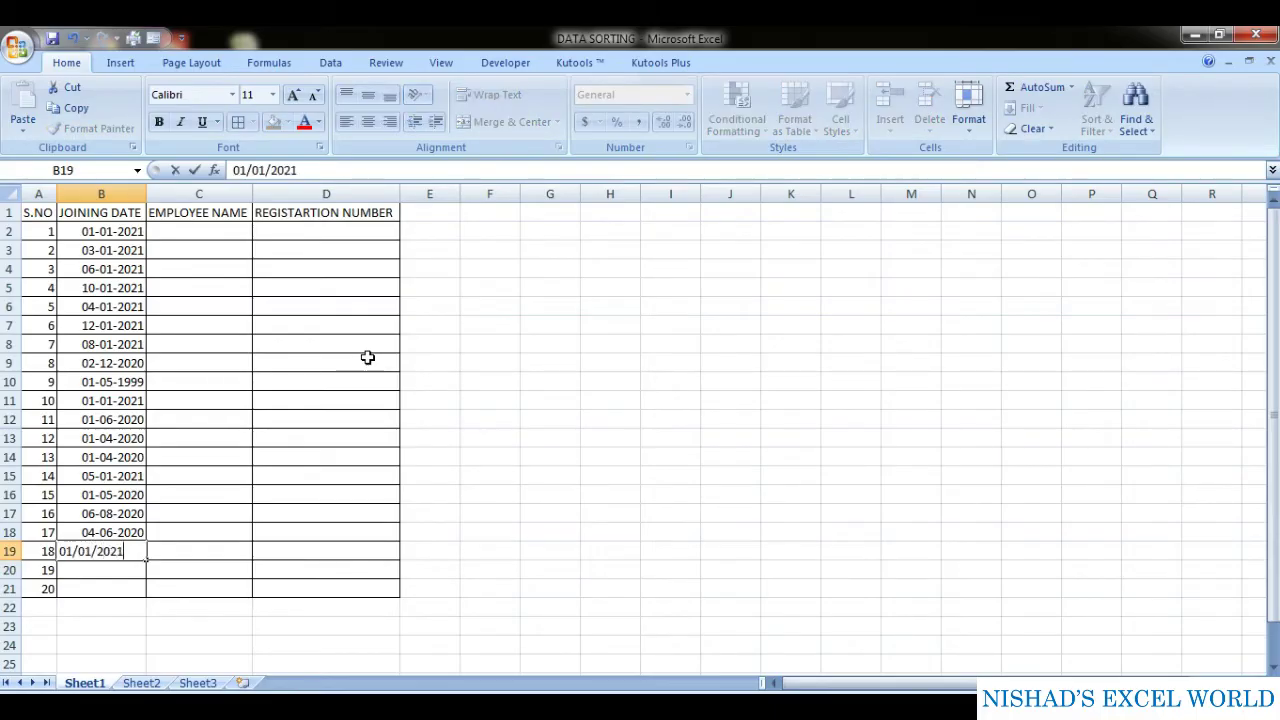
{"action": "key", "text": "Return"}
- Enter the joining dates 01/06/2021 and 01/06/2020 in B20:B21 for serial numbers 19 and 20
{"action": "type", "text": "01/06/02"}
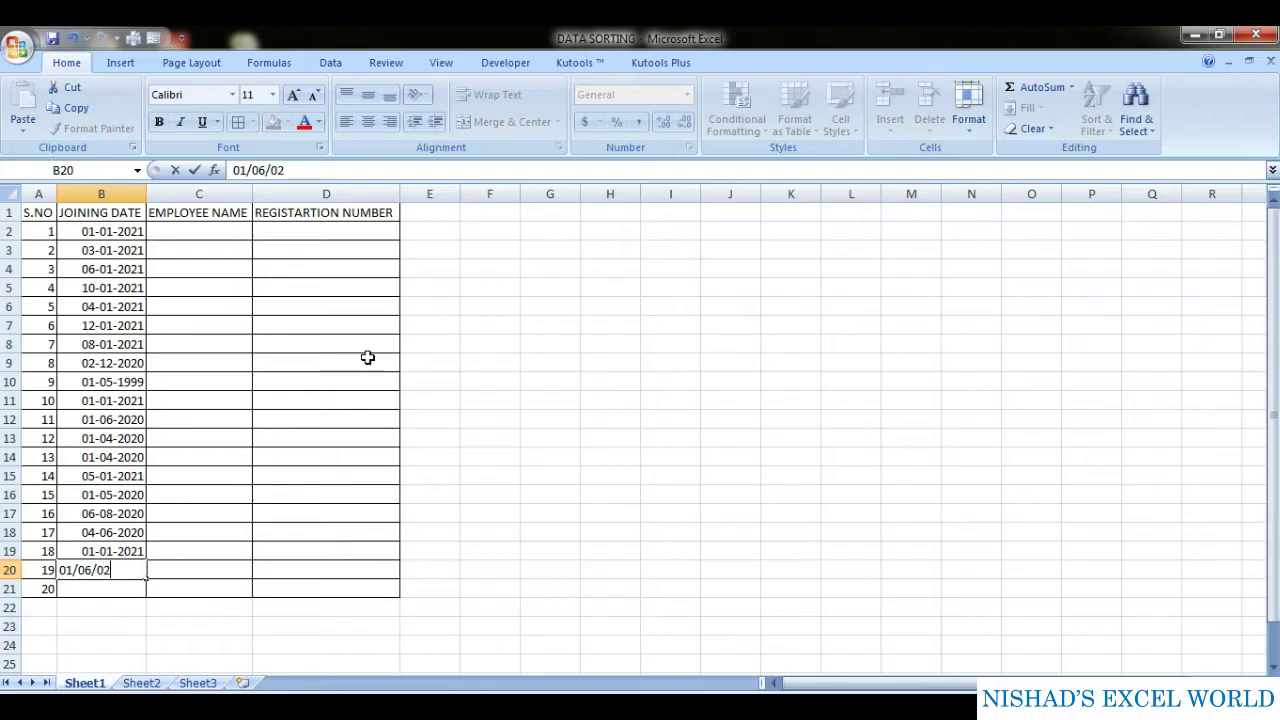
{"action": "key", "text": "BackSpace"}
{"action": "key", "text": "BackSpace"}
{"action": "type", "text": "2021"}
{"action": "key", "text": "Return"}
{"action": "type", "text": "01/06/20"}
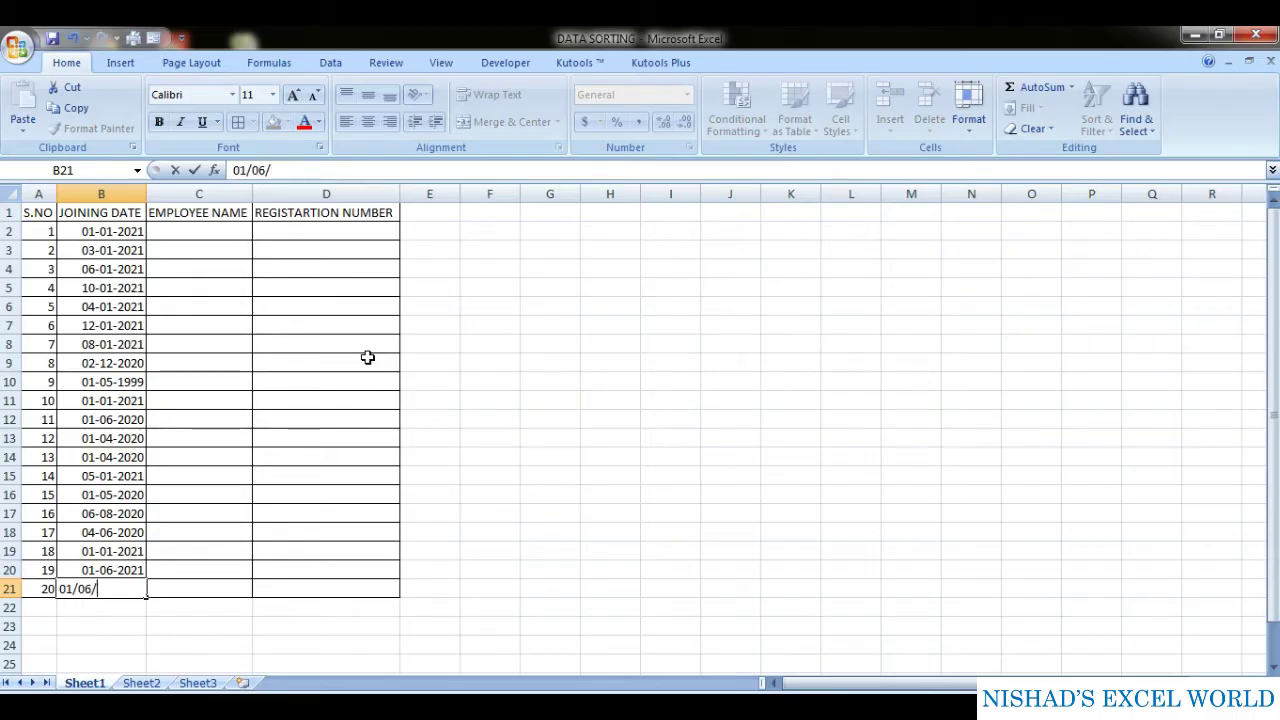
{"action": "type", "text": "20"}
{"action": "key", "text": "Return"}
- Enter the first five employees' names in capitals in C2:C6 of the EMPLOYEE NAME column
{"action": "key", "text": "Up"}
{"action": "key", "text": "Up"}
{"action": "key", "text": "Up"}
{"action": "key", "text": "Up"}
{"action": "key", "text": "Up"}
{"action": "key", "text": "Up"}
{"action": "key", "text": "Up"}
{"action": "key", "text": "Up"}
{"action": "key", "text": "Up"}
{"action": "key", "text": "Up"}
{"action": "key", "text": "Up"}
{"action": "key", "text": "Up"}
{"action": "key", "text": "Up"}
{"action": "key", "text": "Up"}
{"action": "key", "text": "Up"}
{"action": "key", "text": "Up"}
{"action": "key", "text": "Up"}
{"action": "key", "text": "Up"}
{"action": "key", "text": "Up"}
{"action": "key", "text": "Up"}
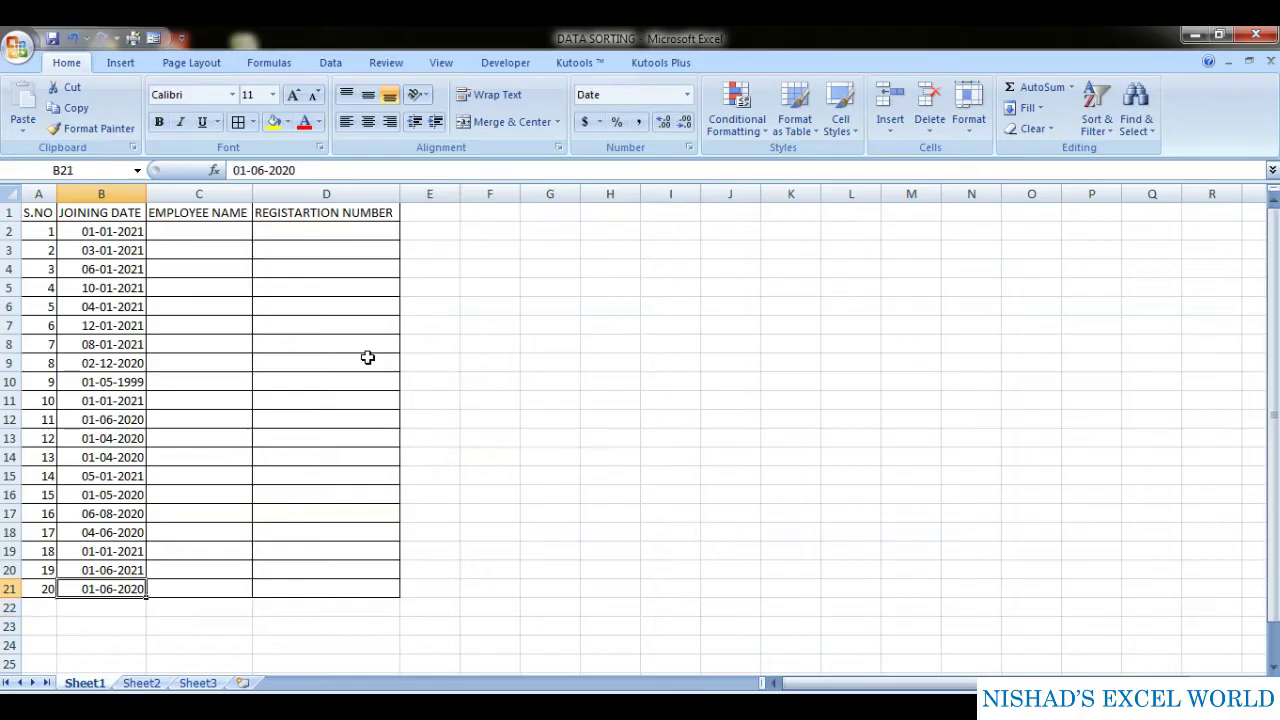
{"action": "key", "text": "Right"}
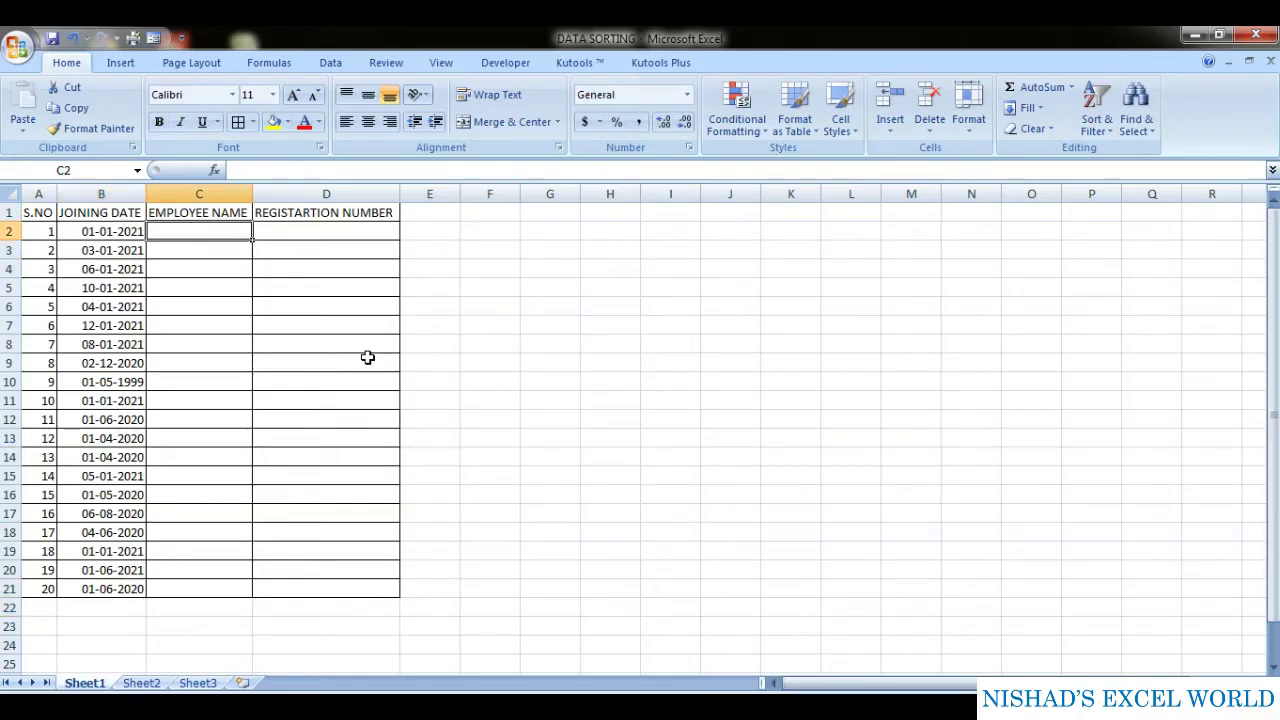
{"action": "type", "text": "BABU"}
{"action": "key", "text": "Return"}
{"action": "type", "text": "ANAS"}
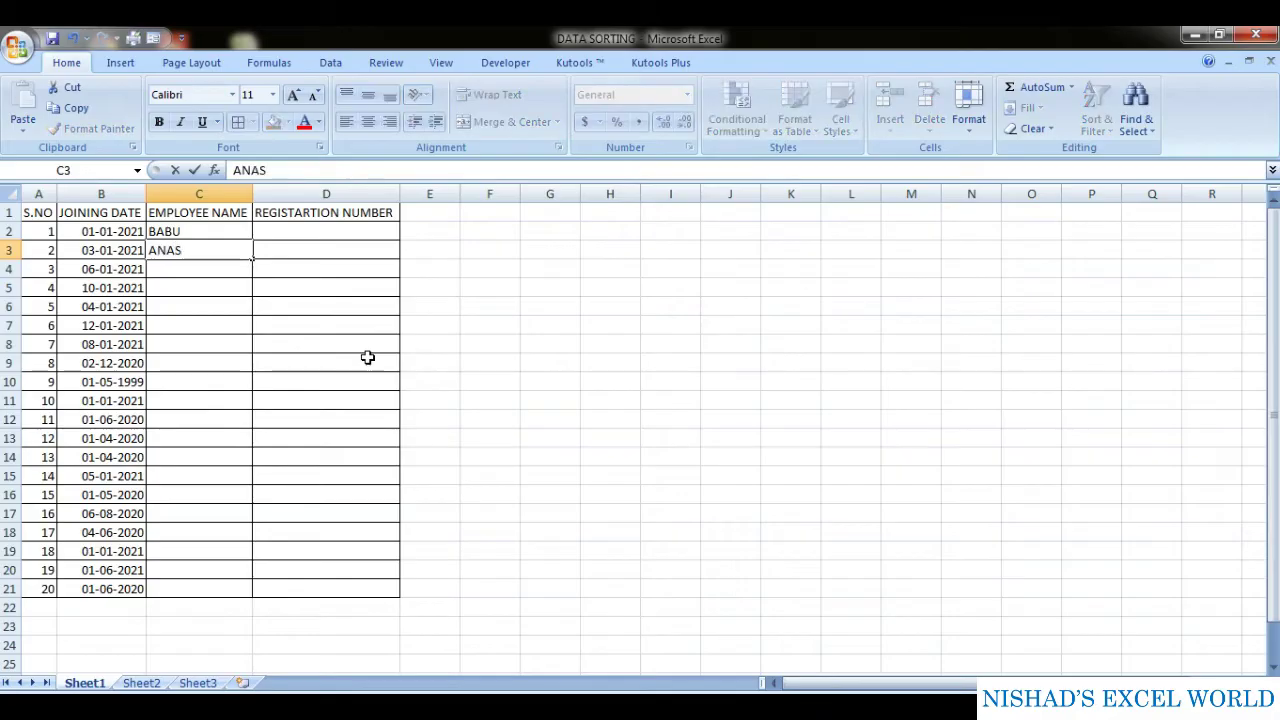
{"action": "key", "text": "Return"}
{"action": "type", "text": "G"}
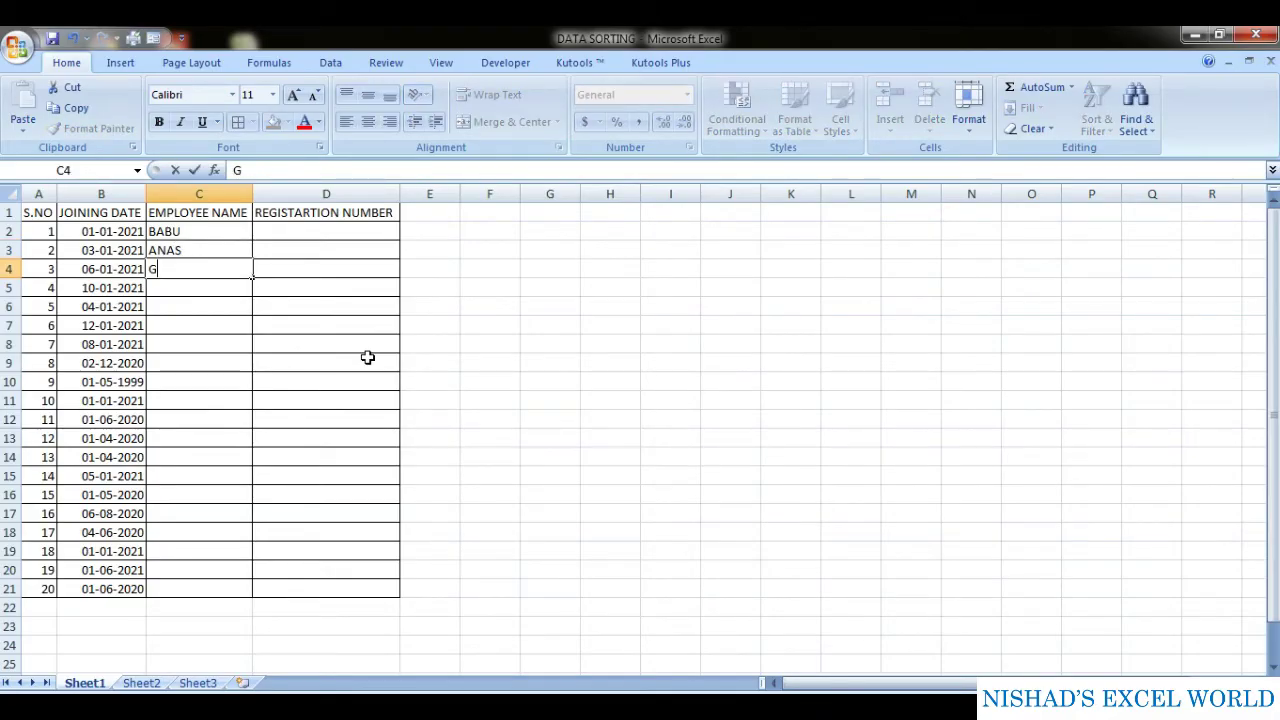
{"action": "type", "text": "OPALAN"}
{"action": "key", "text": "Return"}
{"action": "type", "text": "VISHNU"}
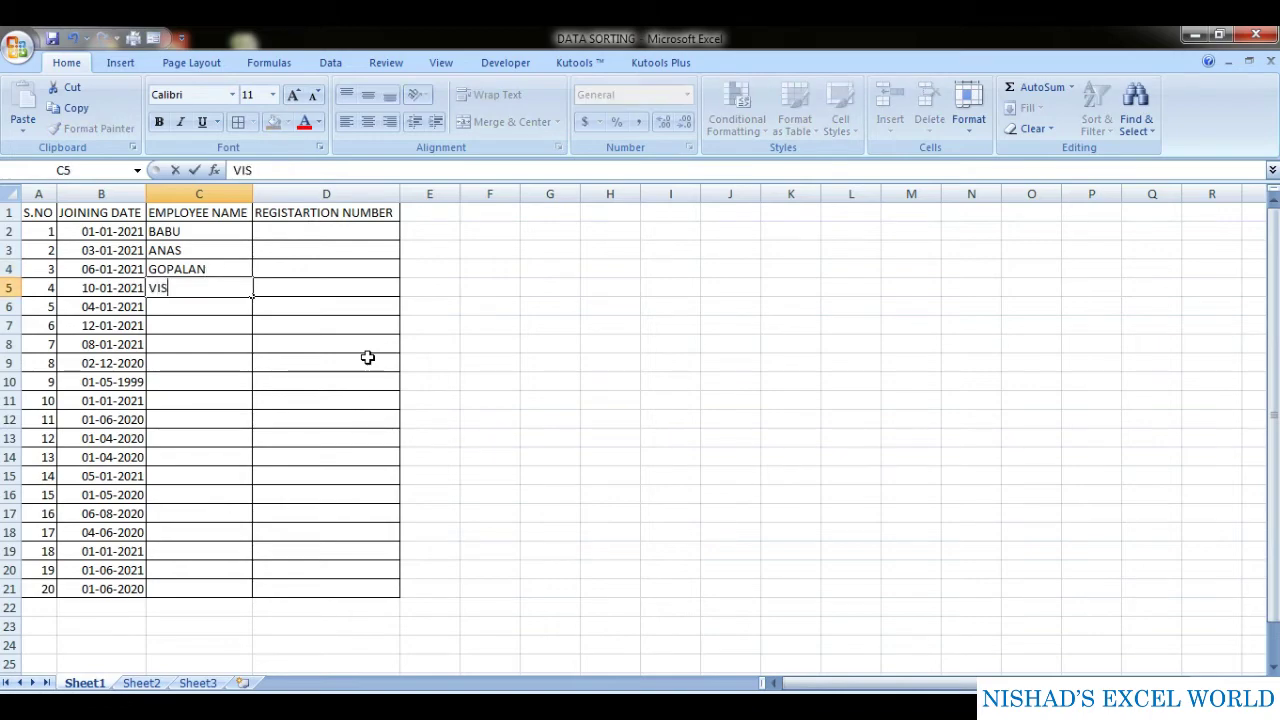
{"action": "key", "text": "Return"}
{"action": "type", "text": "KABEER"}
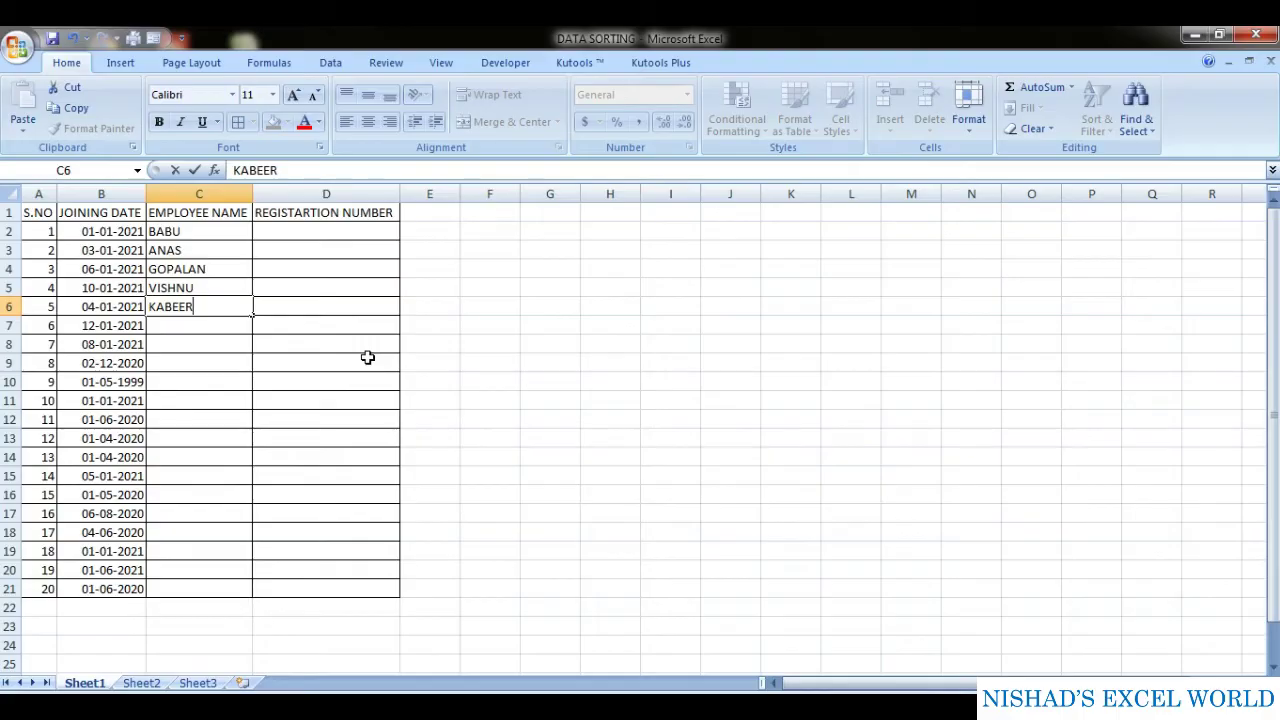
{"action": "key", "text": "Return"}
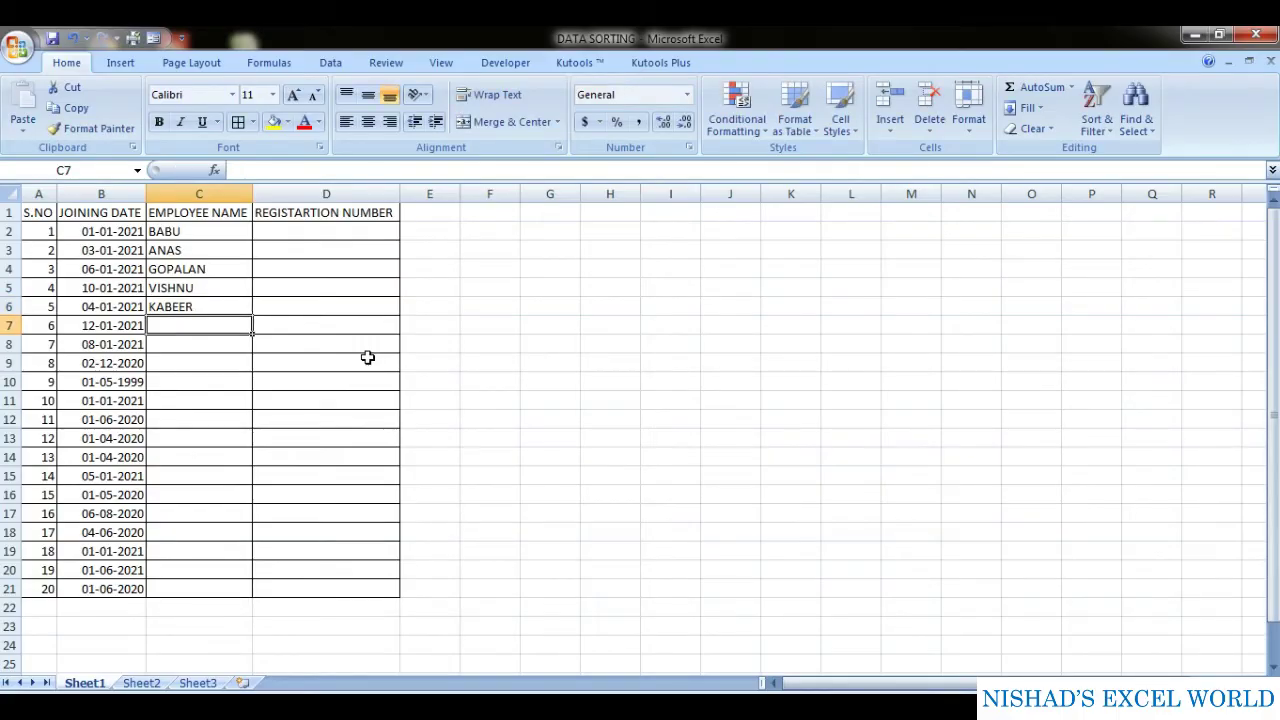
- Enter the employee names for serial numbers 6 to 8 in C7:C9
{"action": "type", "text": "JISHNU"}
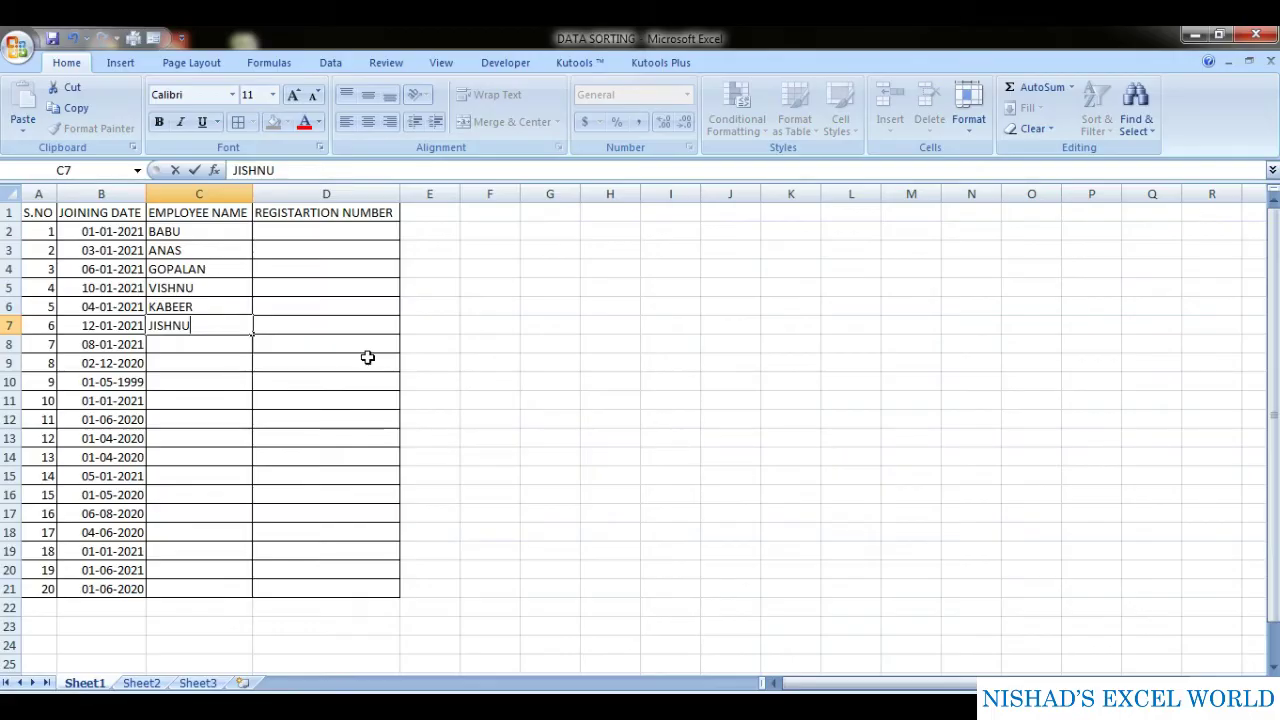
{"action": "key", "text": "Return"}
{"action": "type", "text": "EX"}
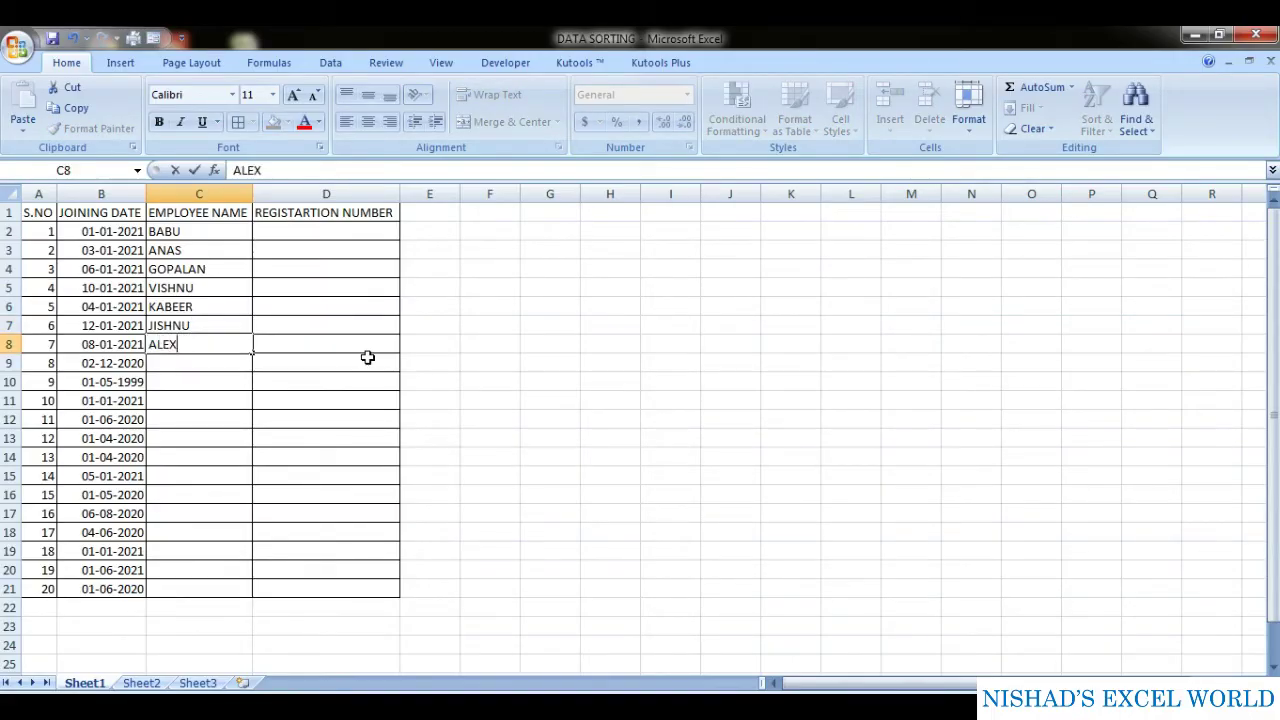
{"action": "key", "text": "Return"}
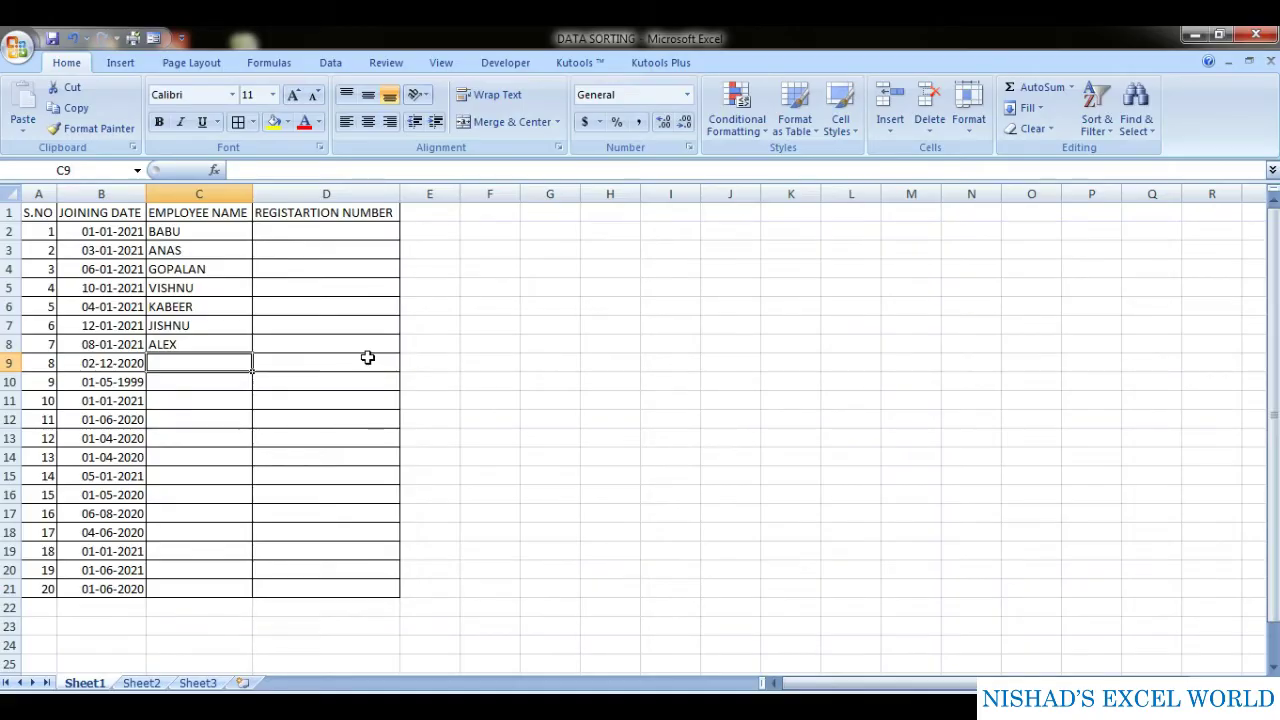
{"action": "type", "text": "NOUSHAD"}
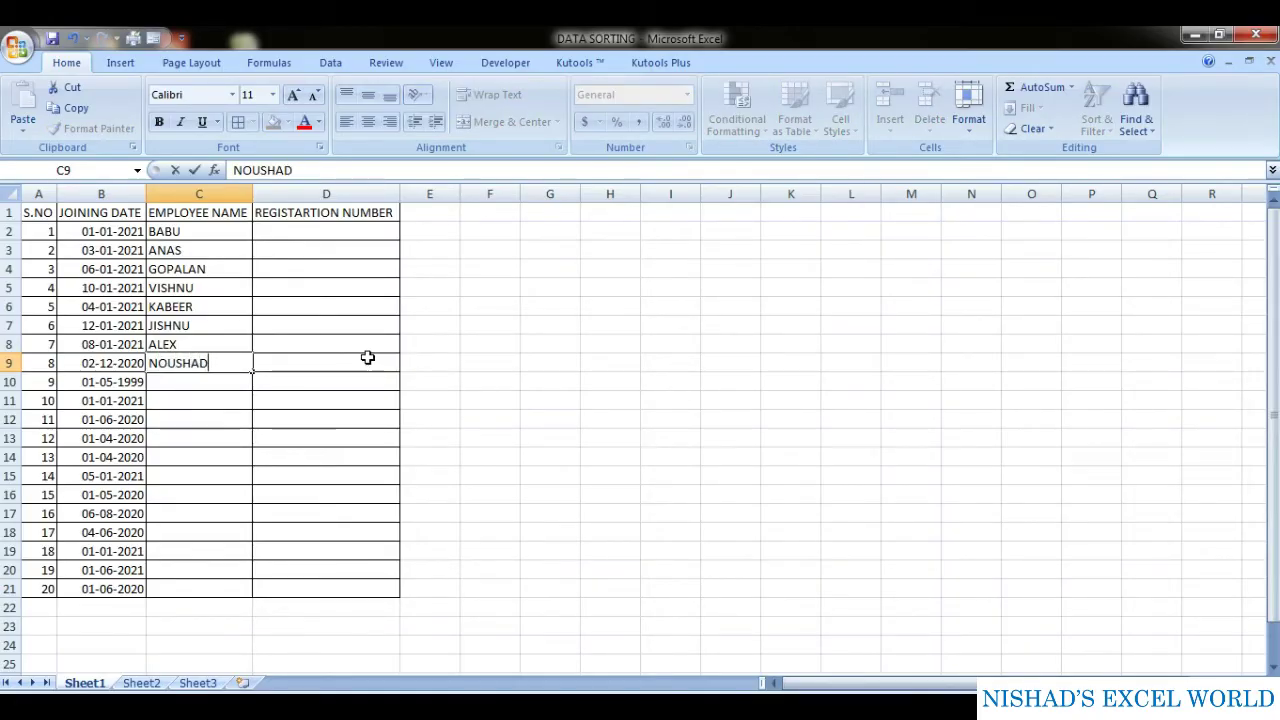
{"action": "key", "text": "Return"}
- Enter the employee names for serial numbers 9 to 12 in C10:C13
{"action": "type", "text": "J"}
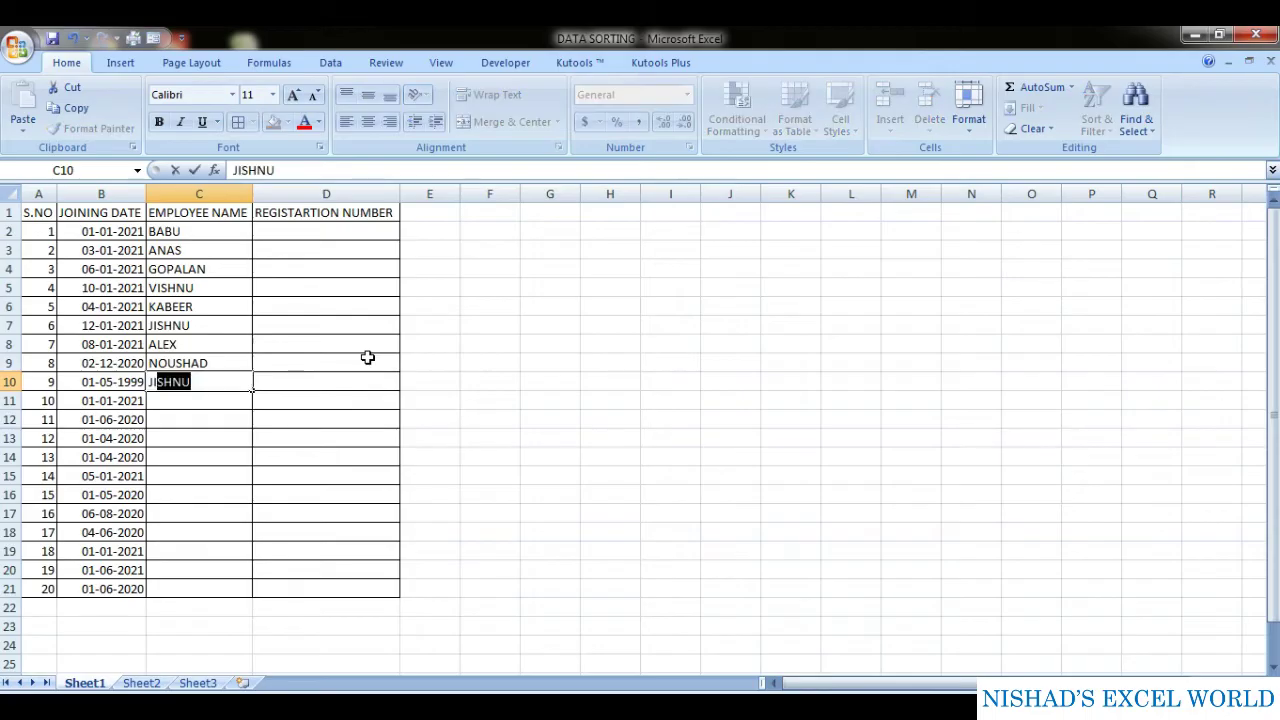
{"action": "type", "text": "INSHAD"}
{"action": "key", "text": "Return"}
{"action": "type", "text": "JALEEL"}
{"action": "key", "text": "Return"}
{"action": "type", "text": "MANU"}
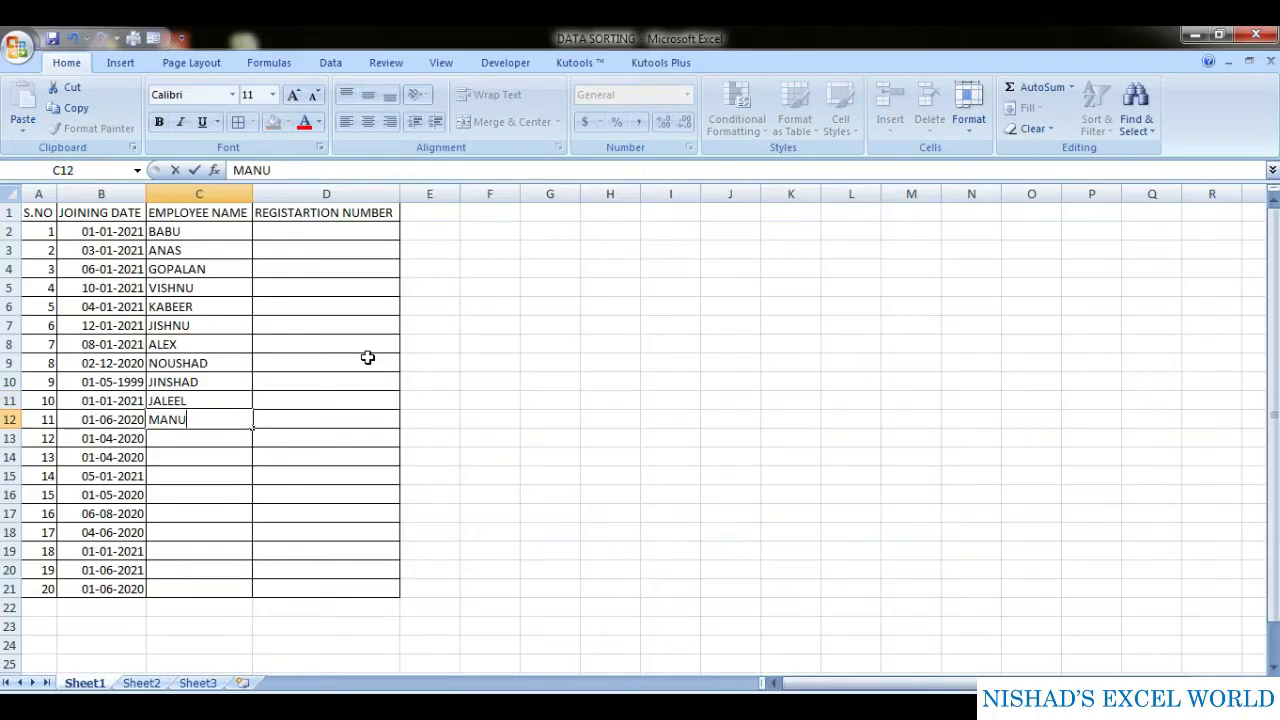
{"action": "key", "text": "Return"}
{"action": "type", "text": "MANI"}
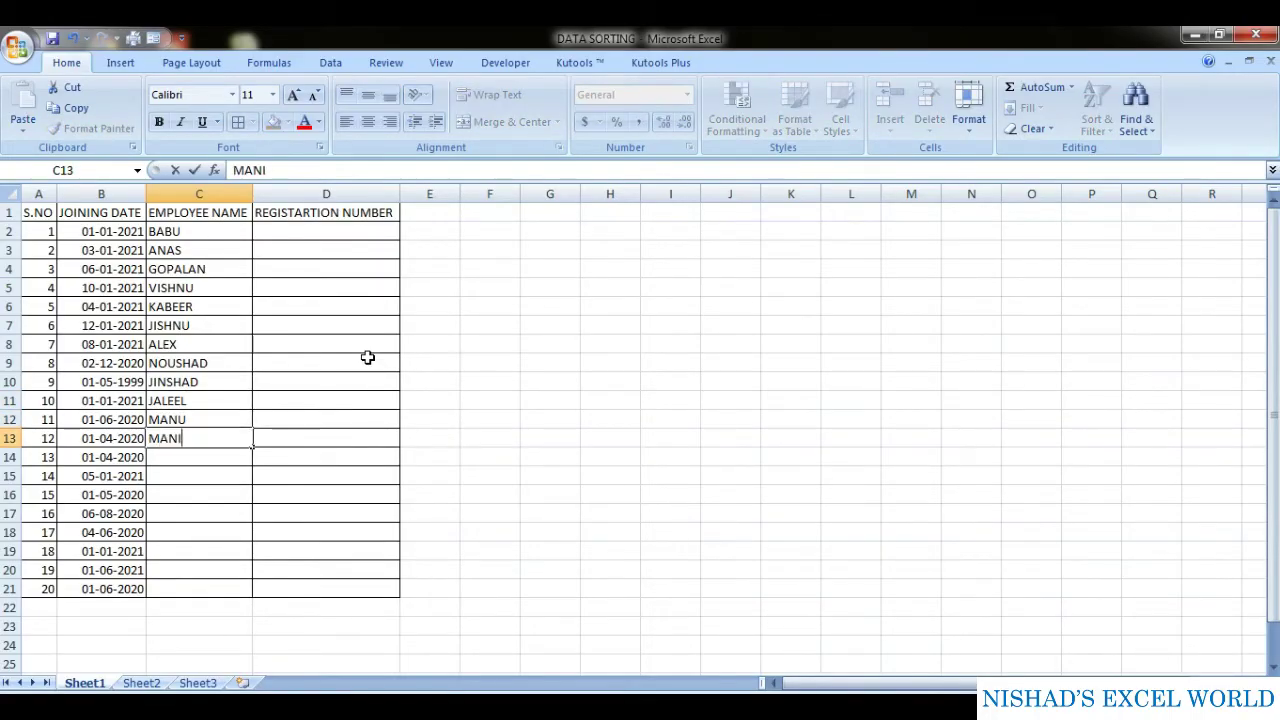
{"action": "key", "text": "Return"}
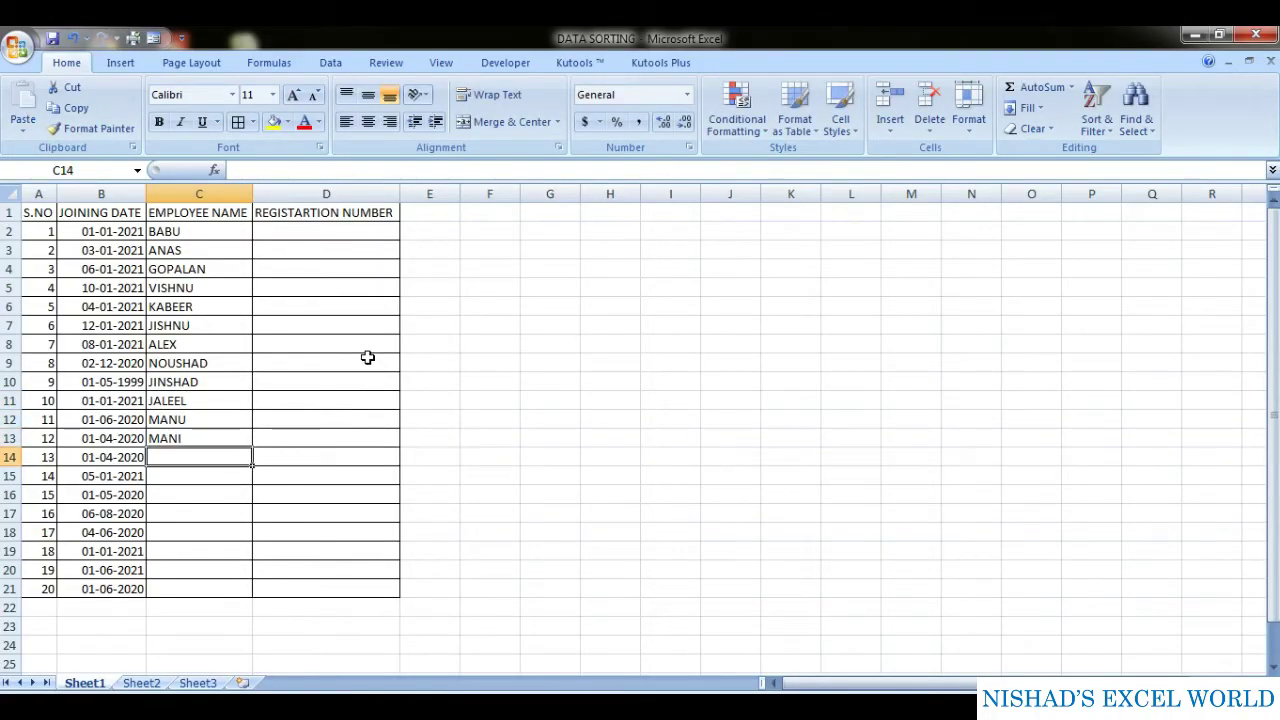
- Enter the employee name for serial number 13 in C14 and correct its spelling
{"action": "type", "text": "JUNIAD"}
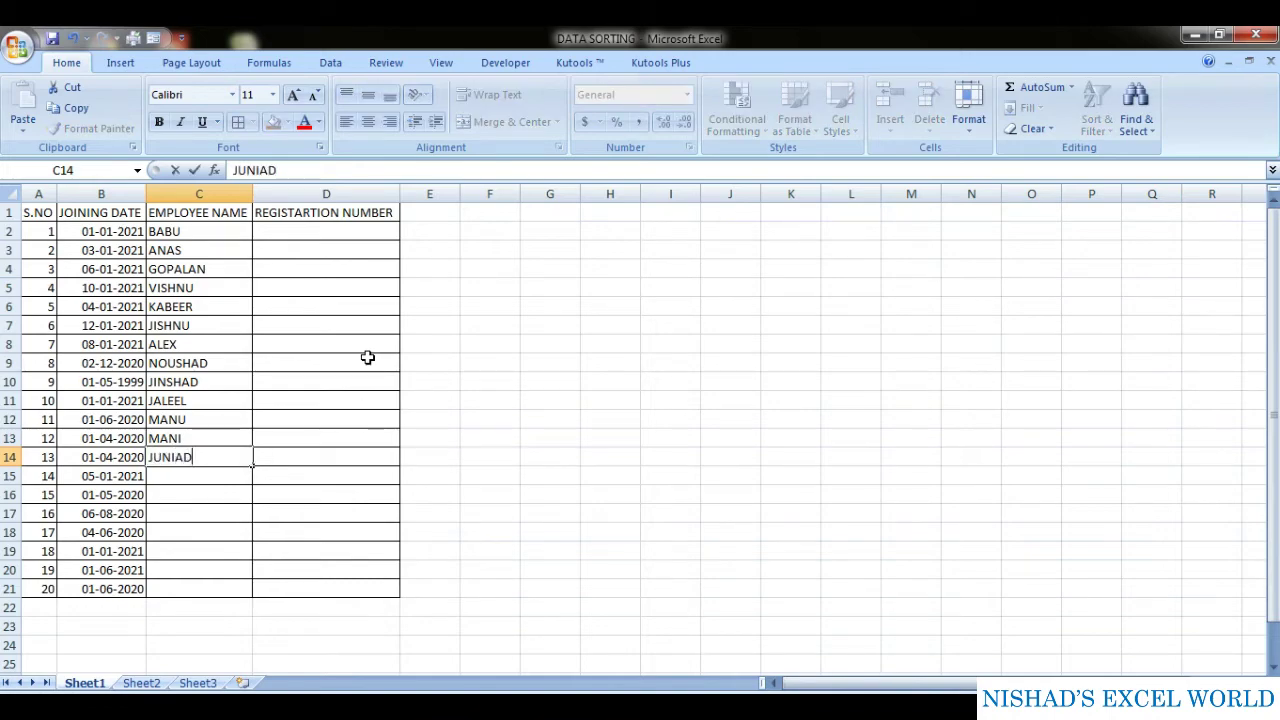
{"action": "key", "text": "Return"}
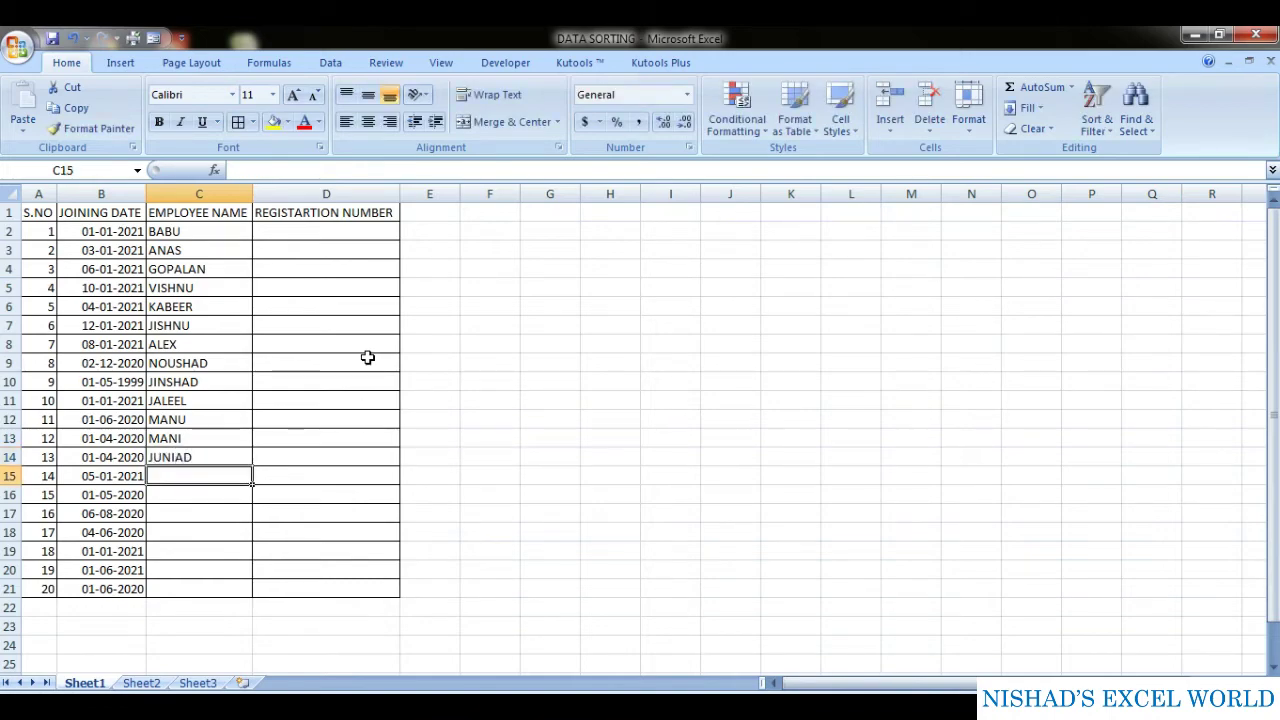
{"action": "key", "text": "Up"}
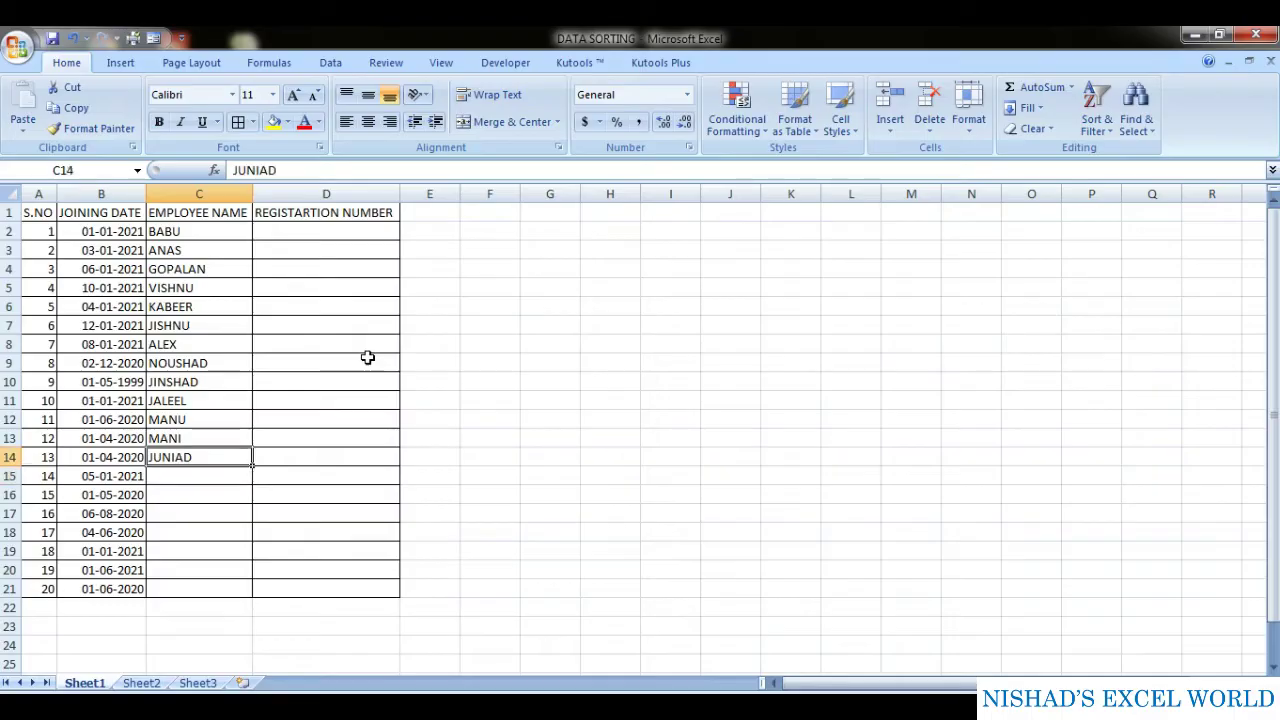
{"action": "type", "text": "JUNAI"}
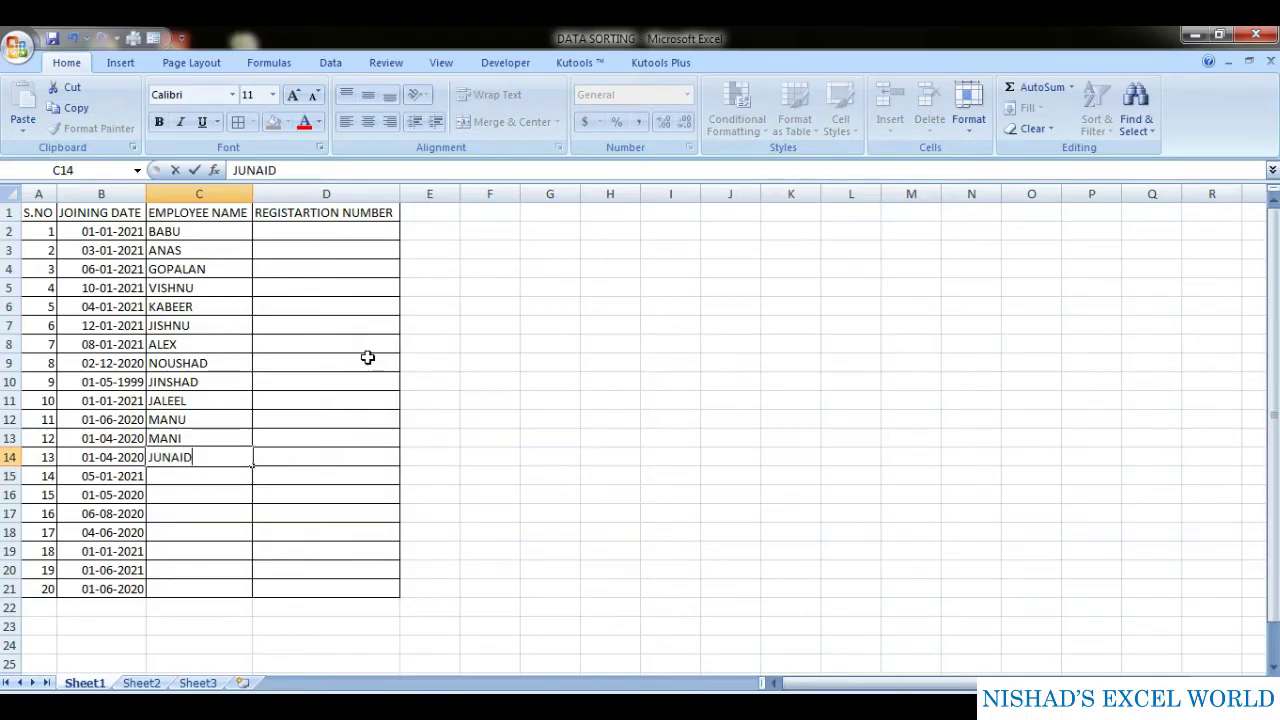
{"action": "key", "text": "Return"}
- Enter the employee names for serial numbers 14 to 16 in C15:C17
{"action": "type", "text": "KABEED"}
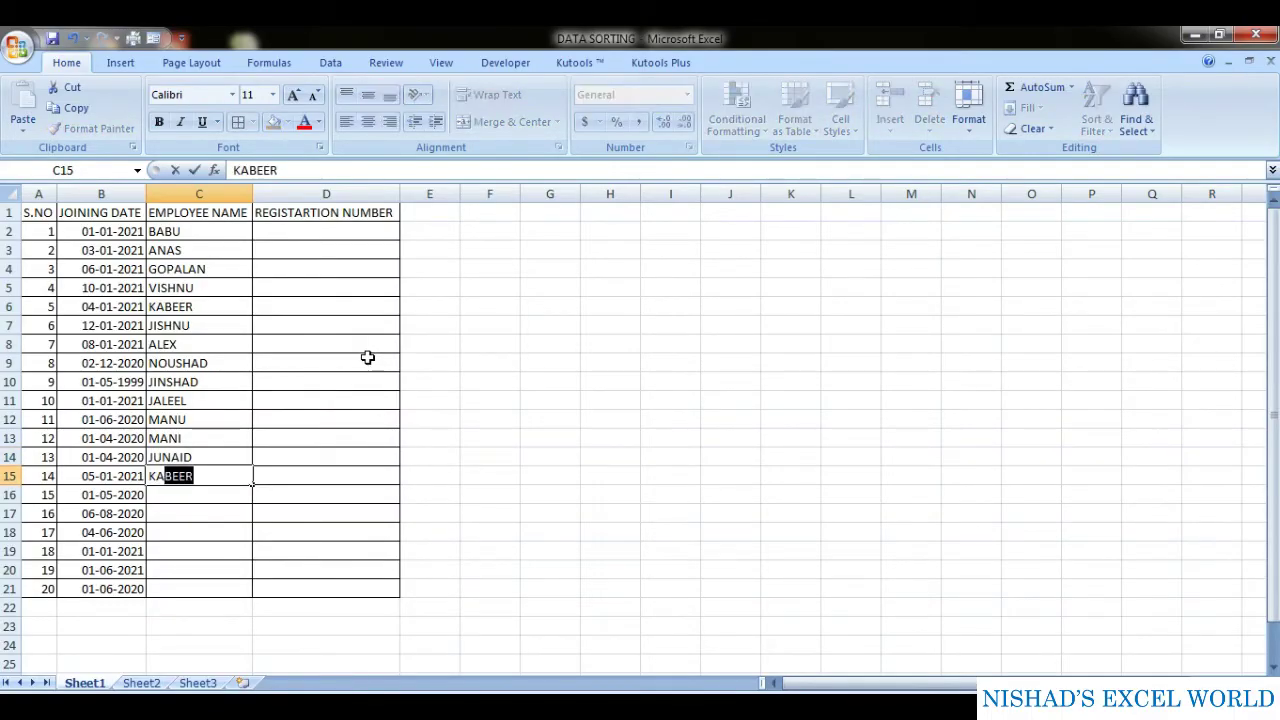
{"action": "key", "text": "Return"}
{"action": "type", "text": "ABOOBACKER"}
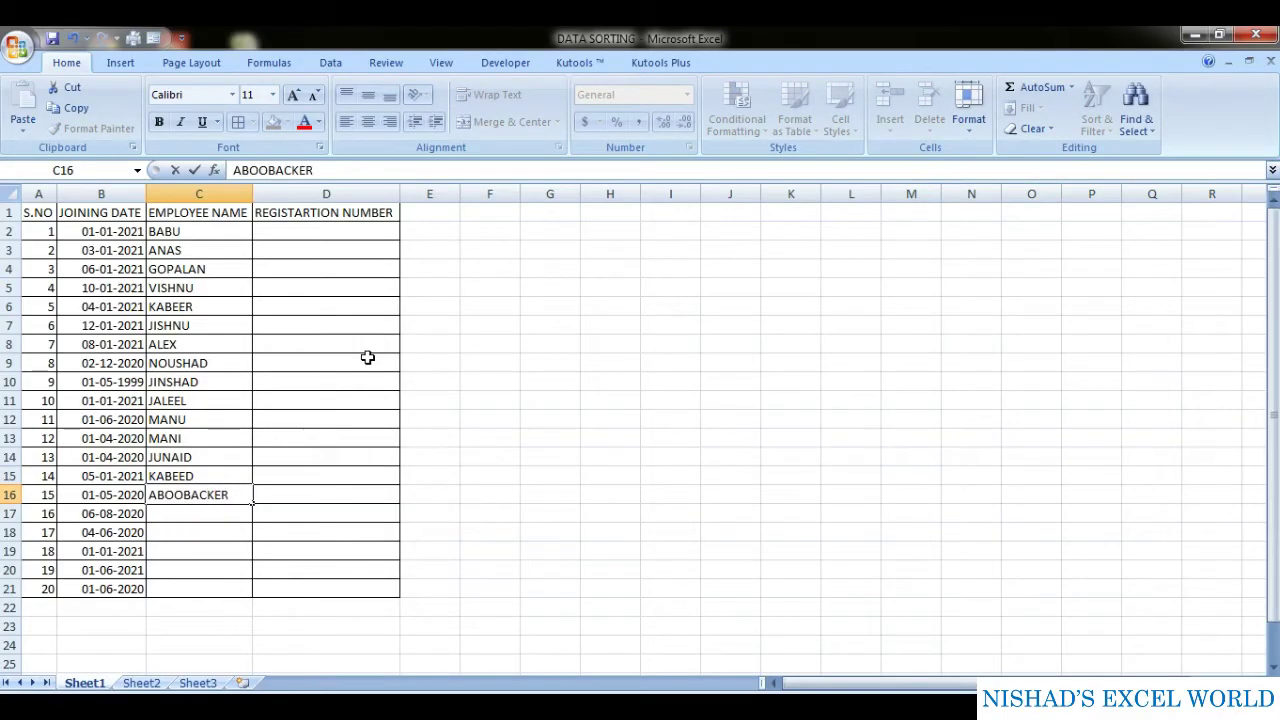
{"action": "key", "text": "Return"}
{"action": "type", "text": "KABEER"}
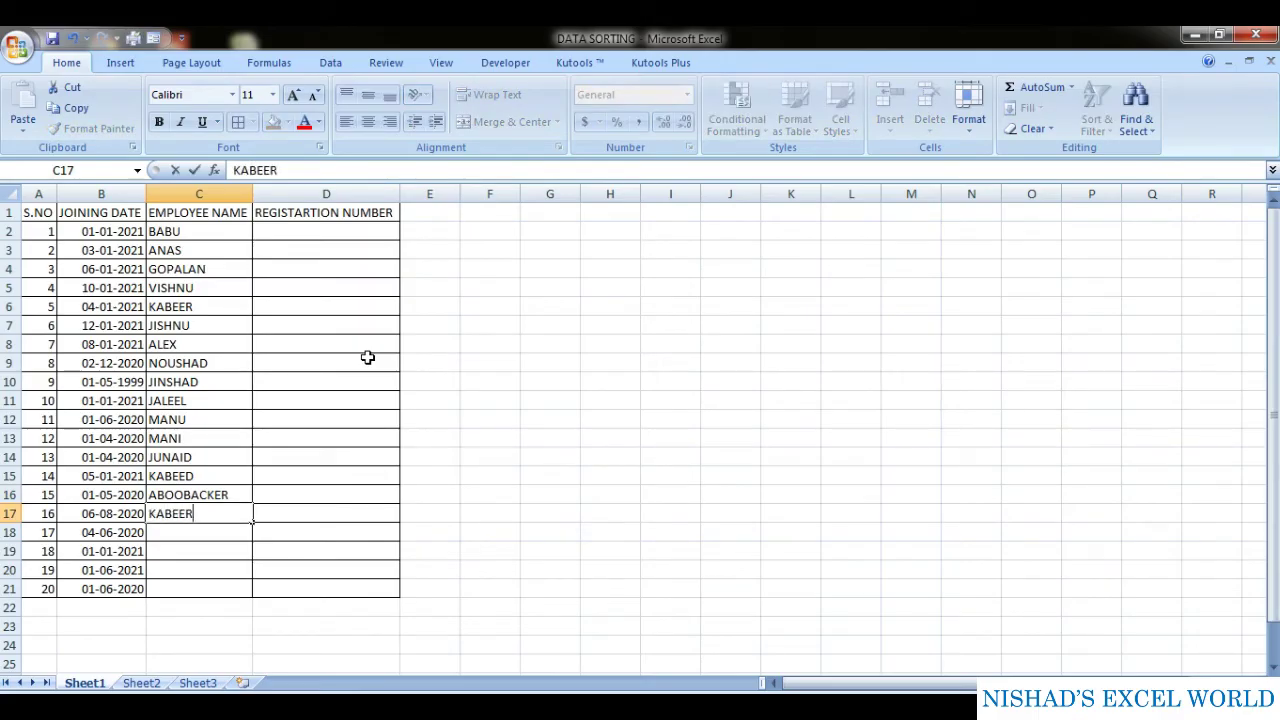
{"action": "key", "text": "Return"}
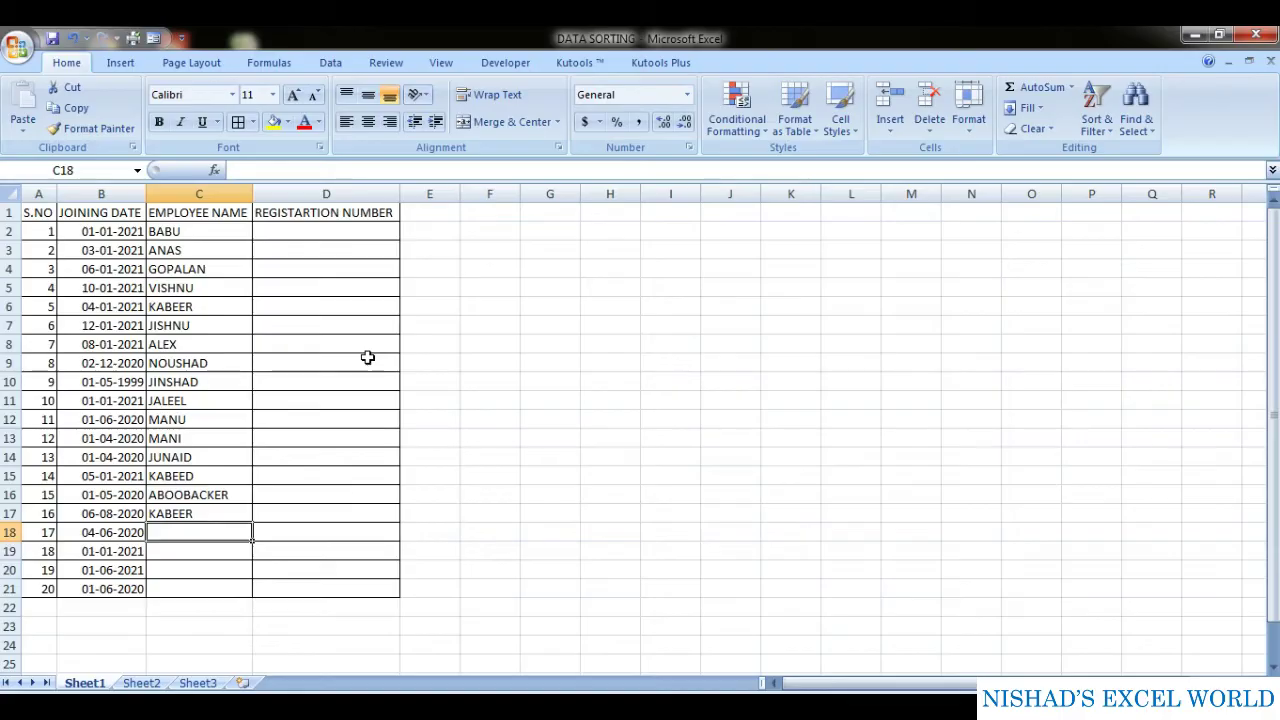
- Enter the employee names for serial numbers 17 to 20 in C18:C21
{"action": "type", "text": "A"}
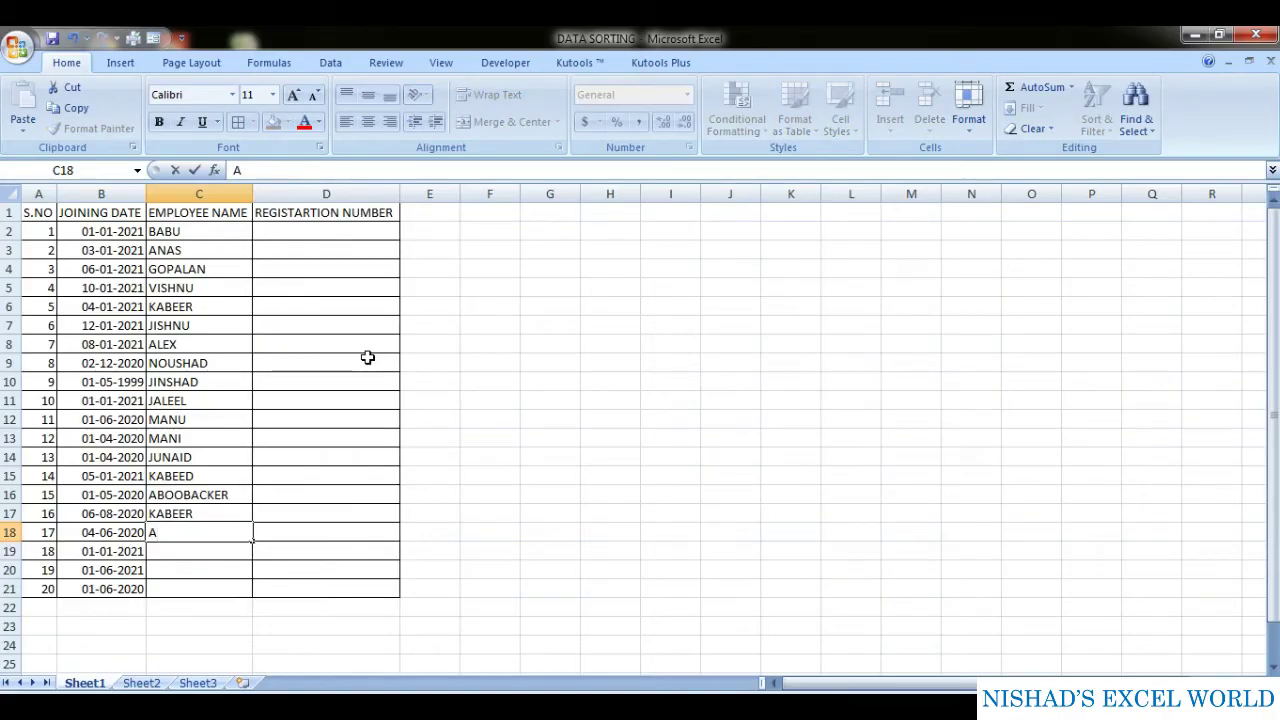
{"action": "type", "text": "KBAR"}
{"action": "key", "text": "Return"}
{"action": "type", "text": "ALI"}
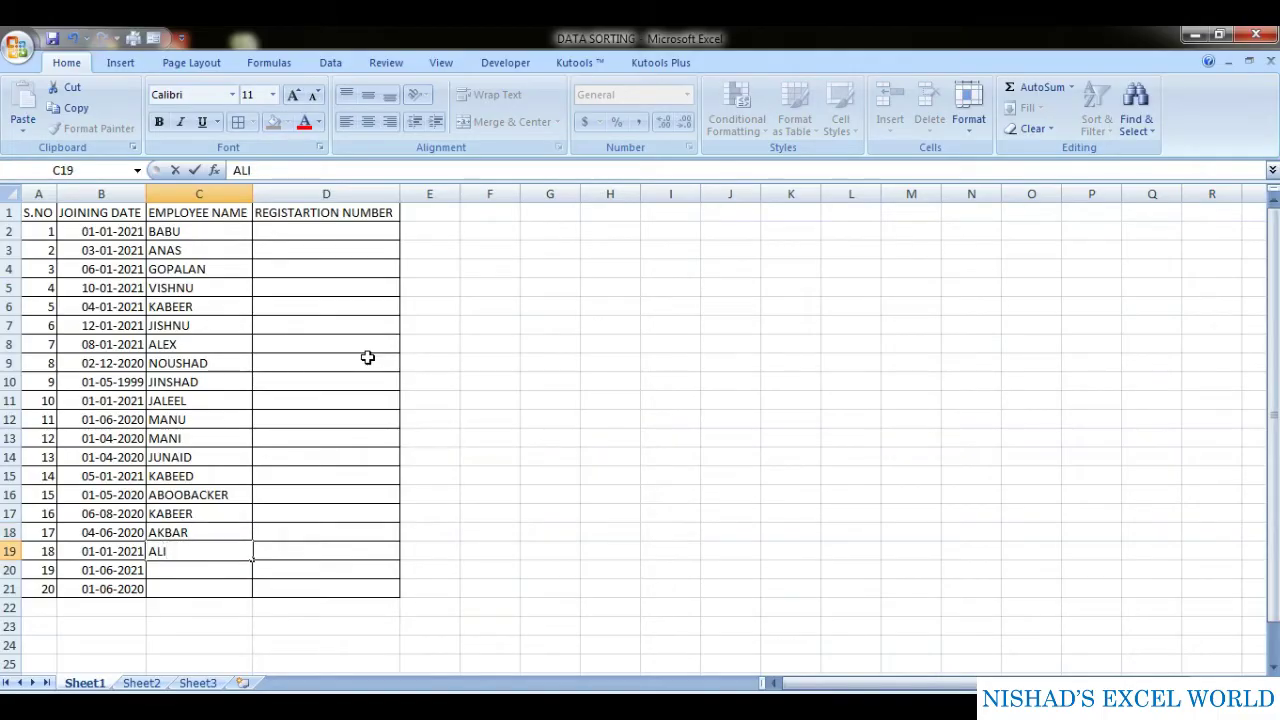
{"action": "key", "text": "Return"}
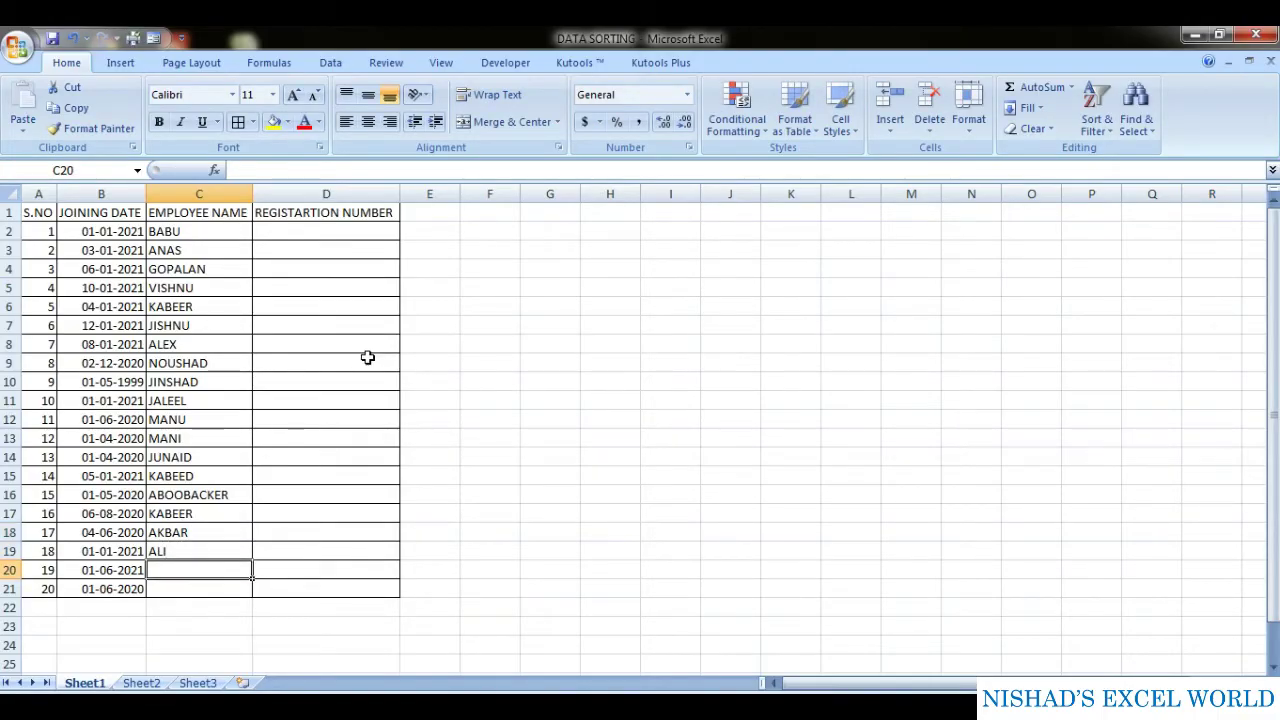
{"action": "type", "text": "CHANDRAN"}
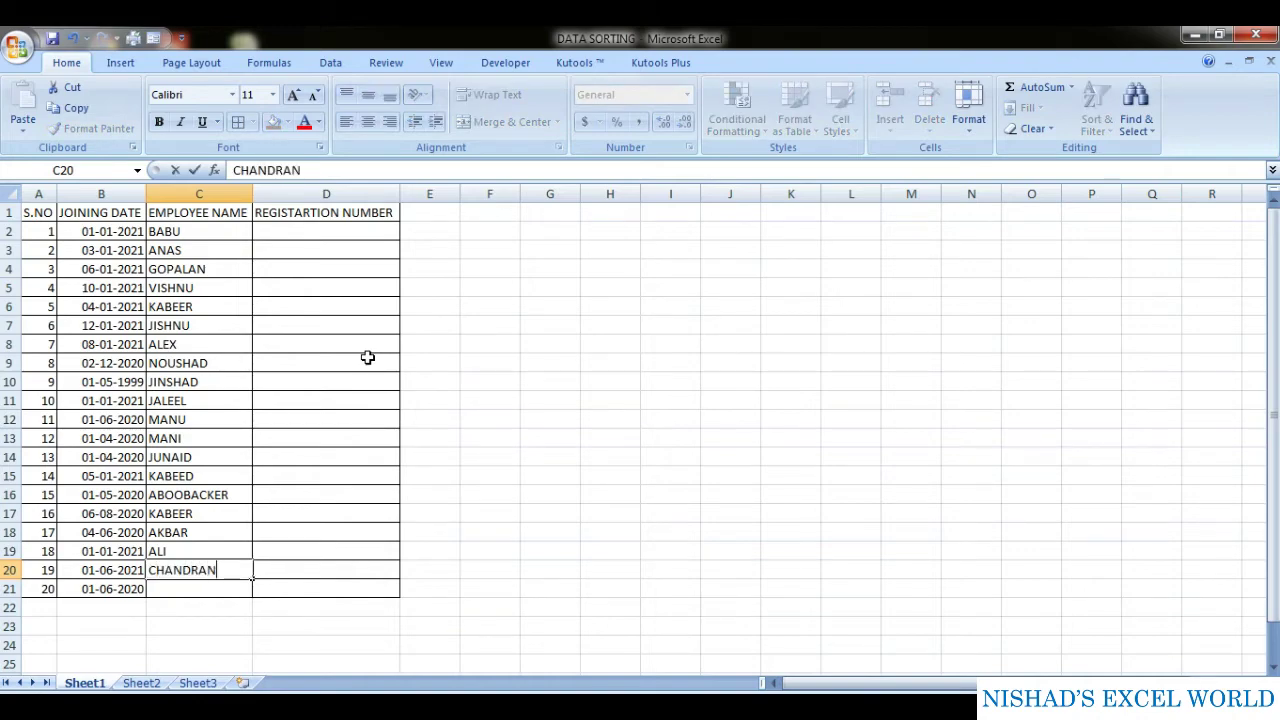
{"action": "key", "text": "Return"}
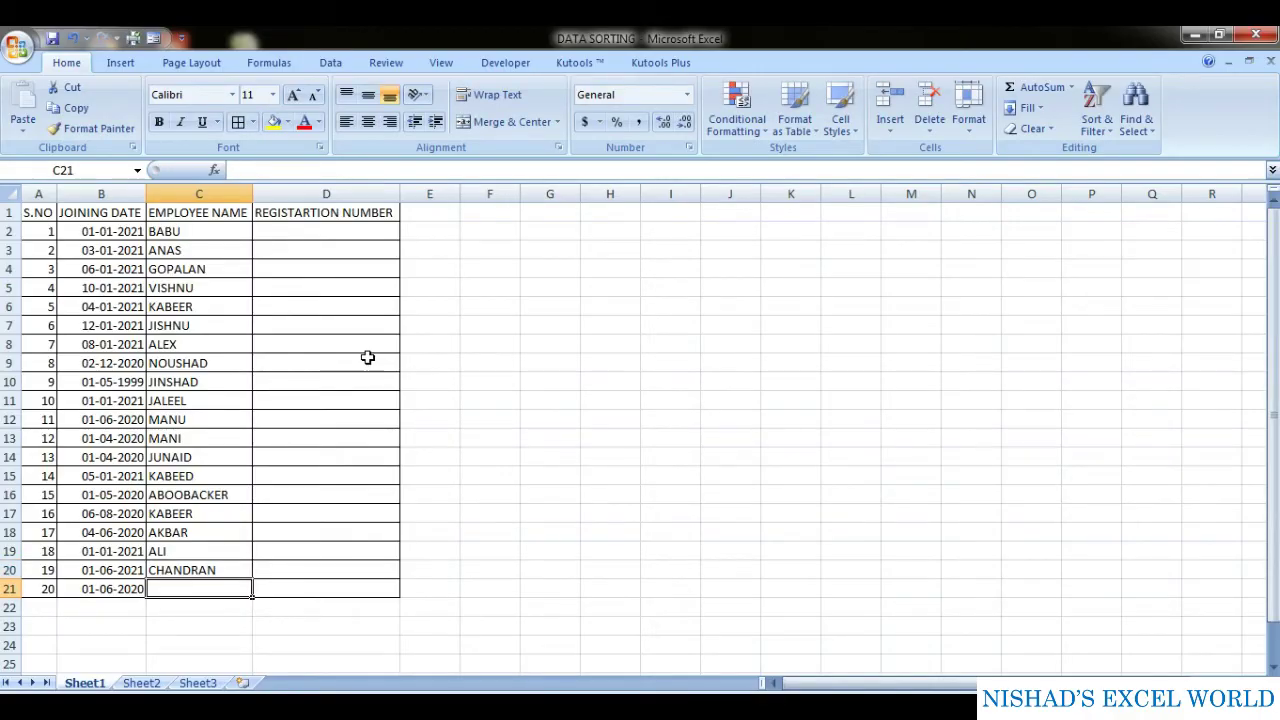
{"action": "type", "text": "ANAS"}
{"action": "key", "text": "Up"}
- Enter the registration numbers 1001 and 1002 in D2 and D3
{"action": "key", "text": "Up"}
{"action": "key", "text": "Up"}
{"action": "key", "text": "Up"}
{"action": "key", "text": "Up"}
{"action": "key", "text": "Up"}
{"action": "key", "text": "Up"}
{"action": "key", "text": "Up"}
{"action": "key", "text": "Up"}
{"action": "key", "text": "Up"}
{"action": "key", "text": "Up"}
{"action": "key", "text": "Up"}
{"action": "key", "text": "Up"}
{"action": "key", "text": "Up"}
{"action": "key", "text": "Up"}
{"action": "key", "text": "Up"}
{"action": "key", "text": "Up"}
{"action": "key", "text": "Up"}
{"action": "key", "text": "Up"}
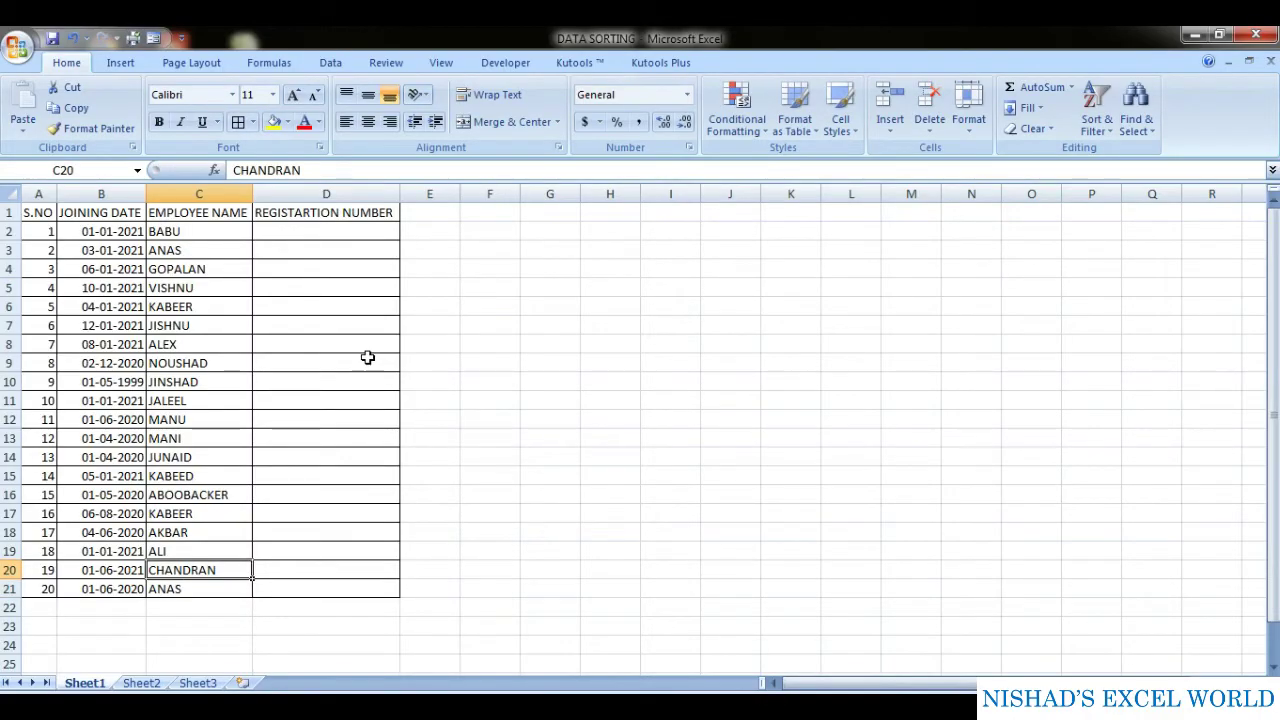
{"action": "key", "text": "Right"}
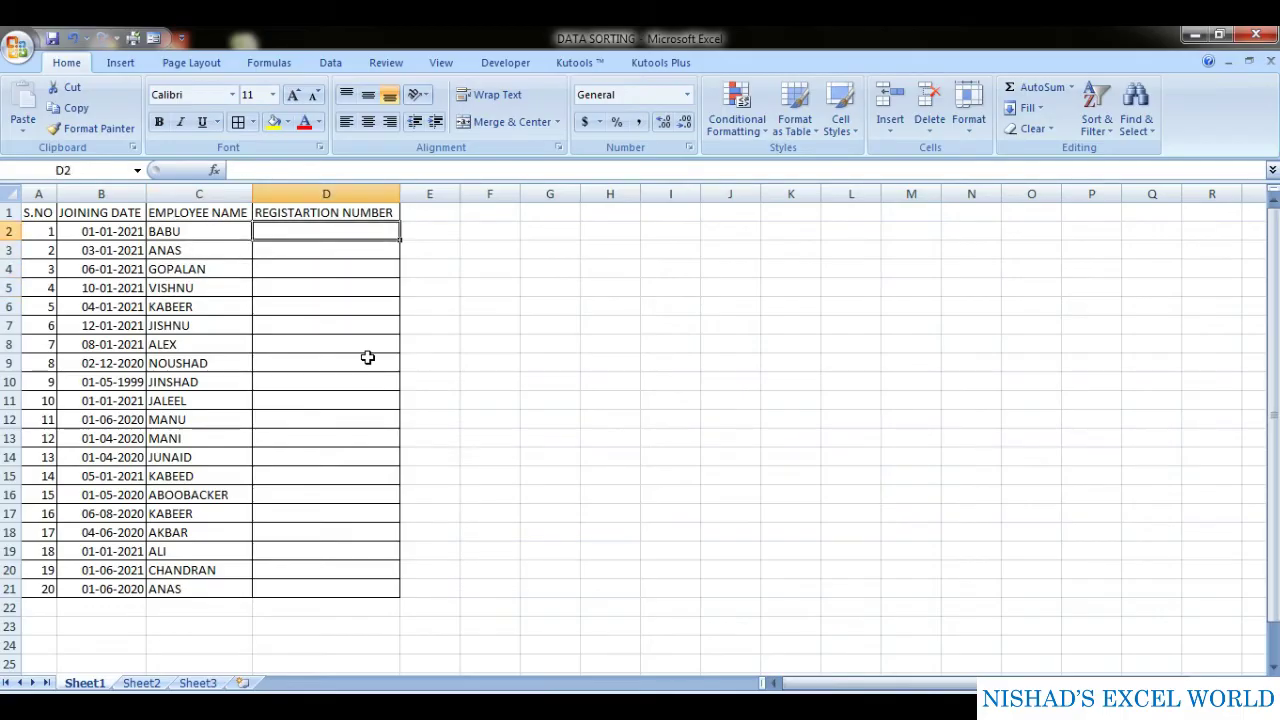
{"action": "type", "text": "1001"}
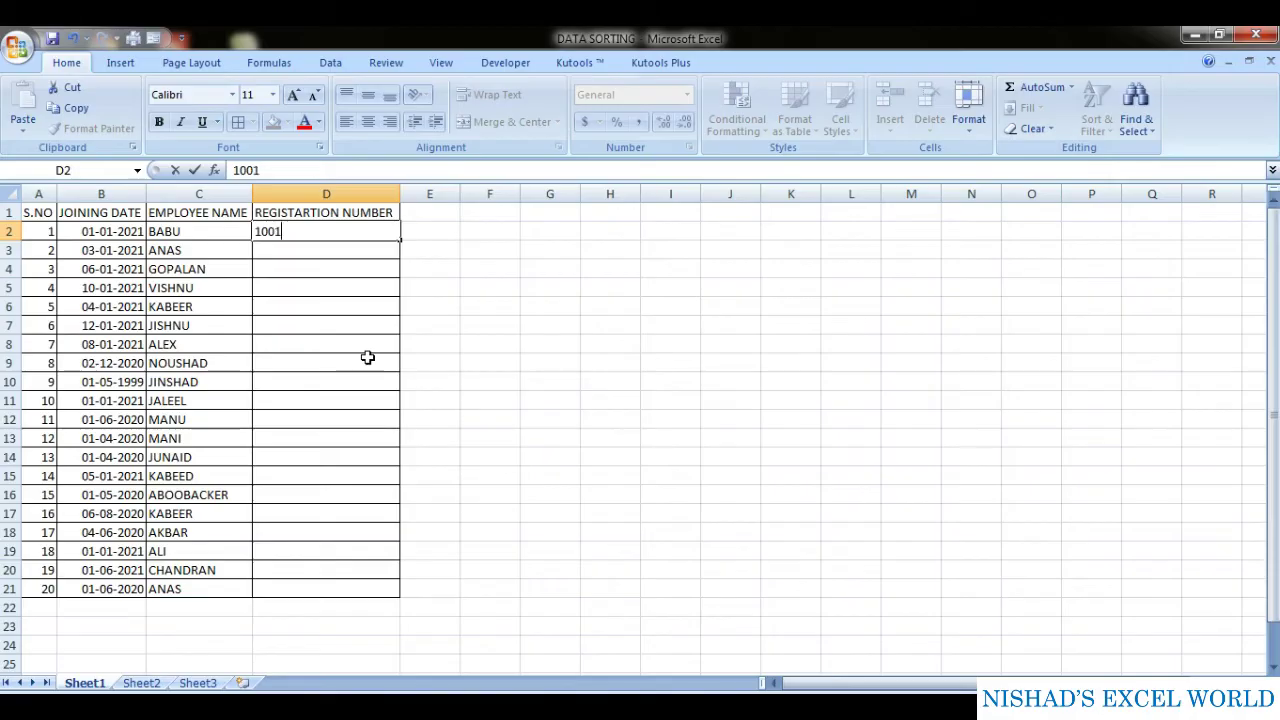
{"action": "key", "text": "Return"}
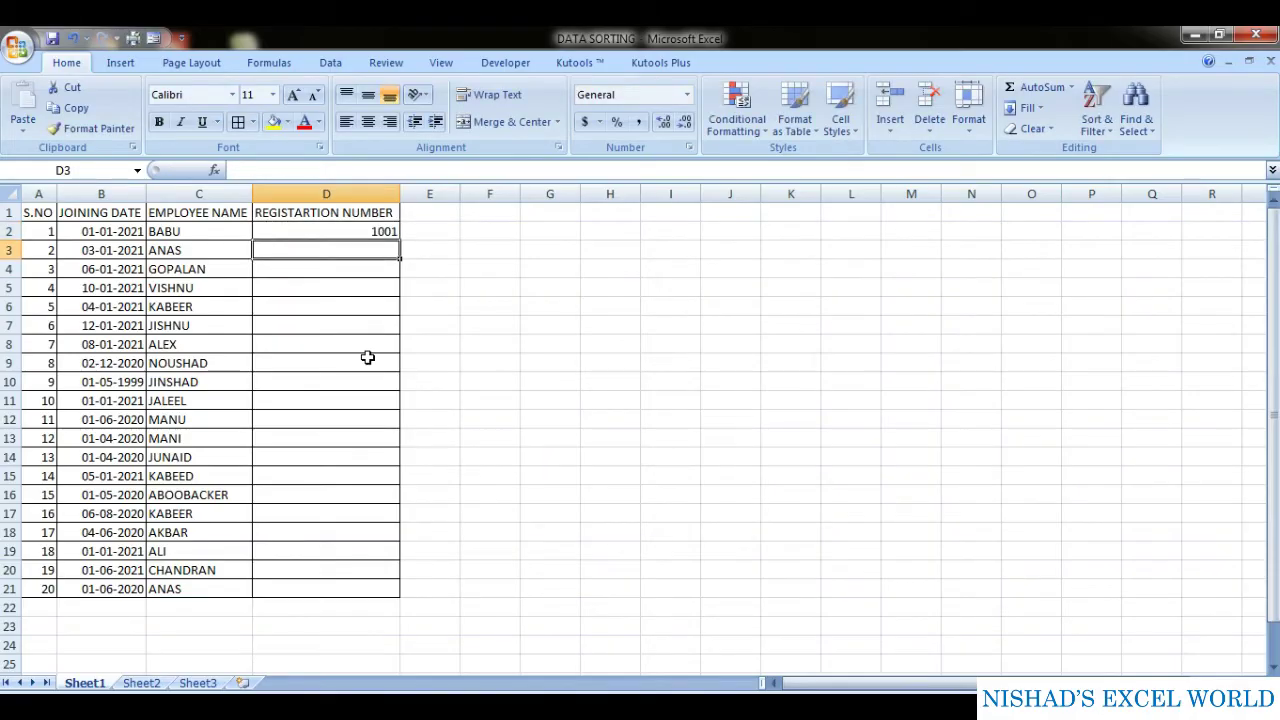
{"action": "type", "text": "110"}
{"action": "key", "text": "BackSpace"}
{"action": "key", "text": "BackSpace"}
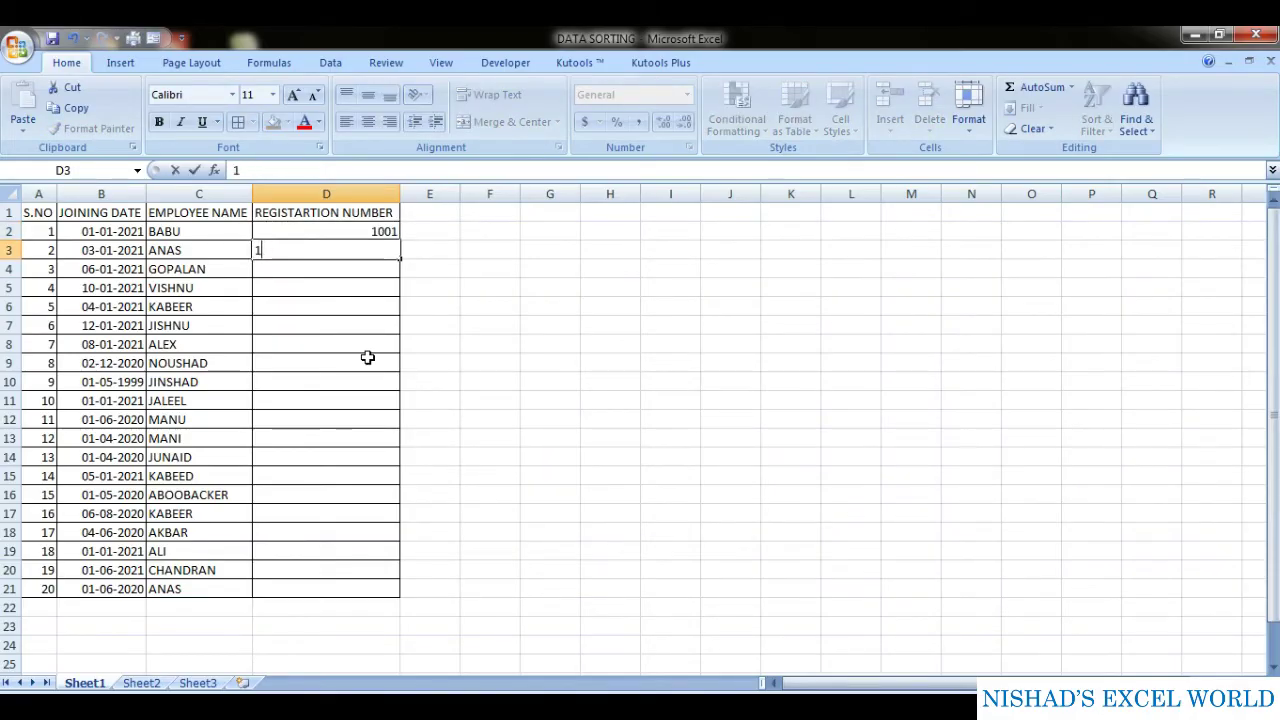
{"action": "type", "text": "002"}
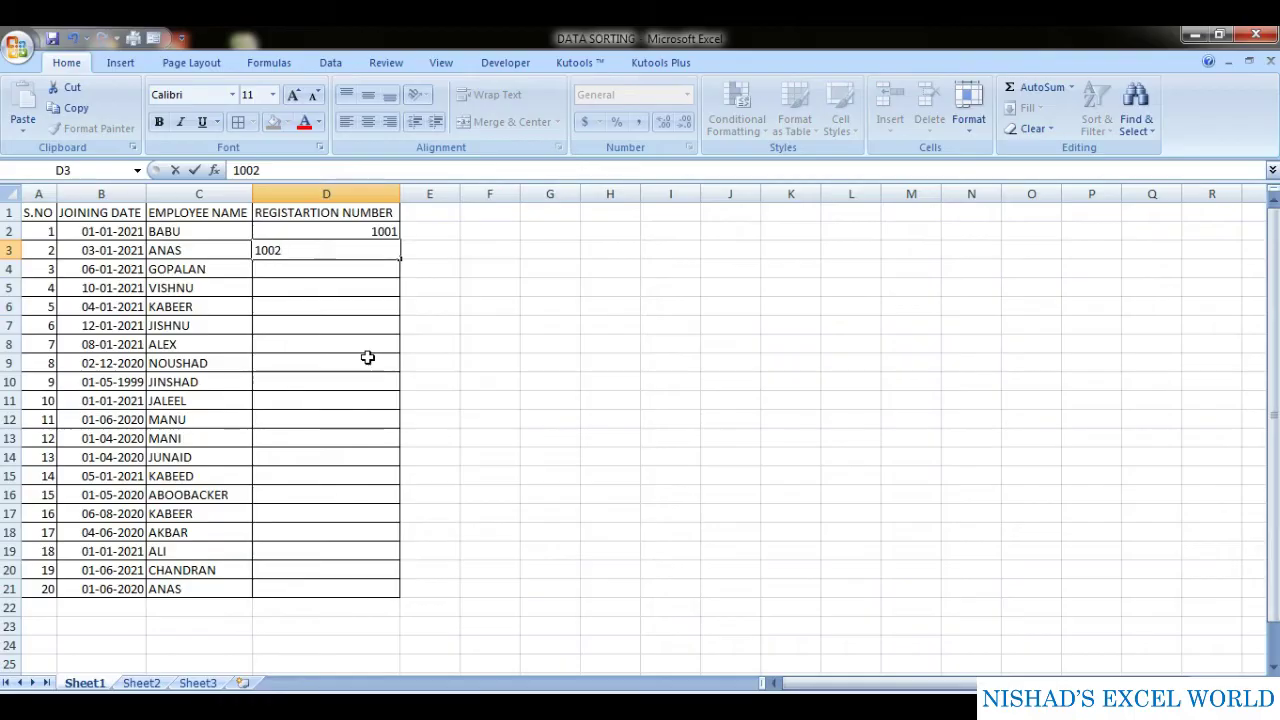
{"action": "key", "text": "Return"}
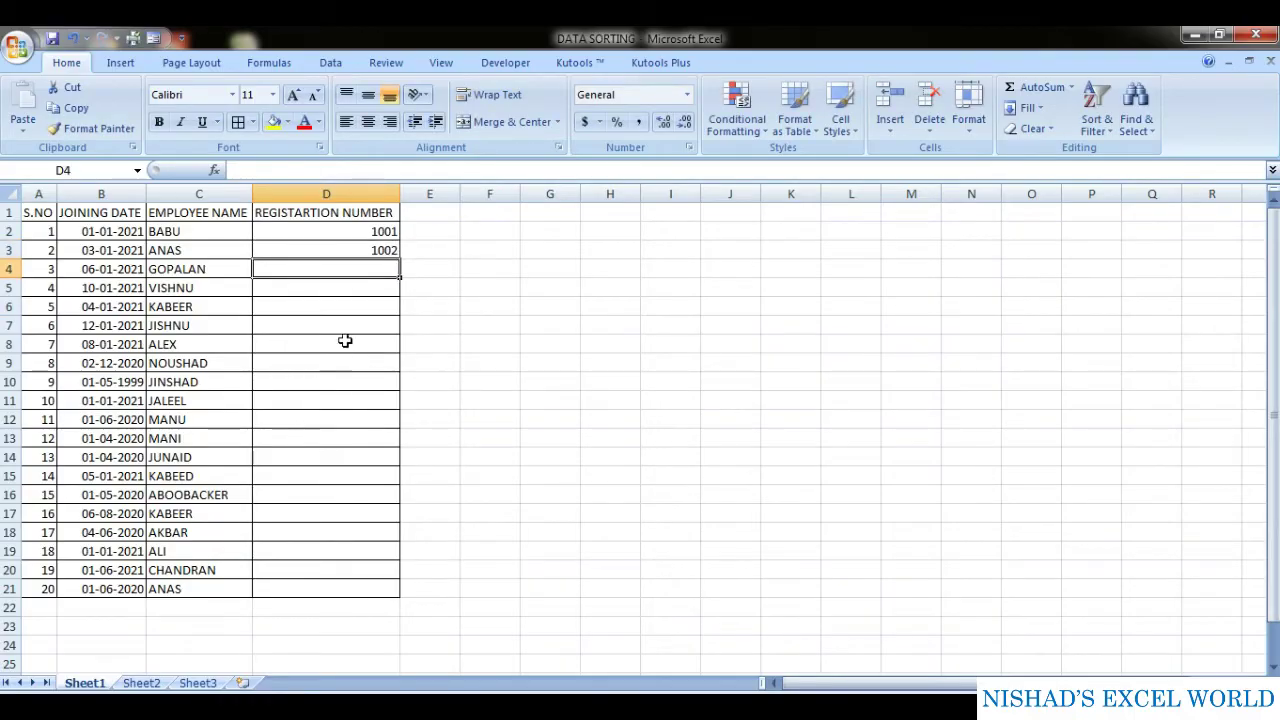
- Extend the registration number series from D2:D3 down to D21
{"action": "left_click_drag", "start_coordinate": [372, 230], "coordinate": [400, 258]}
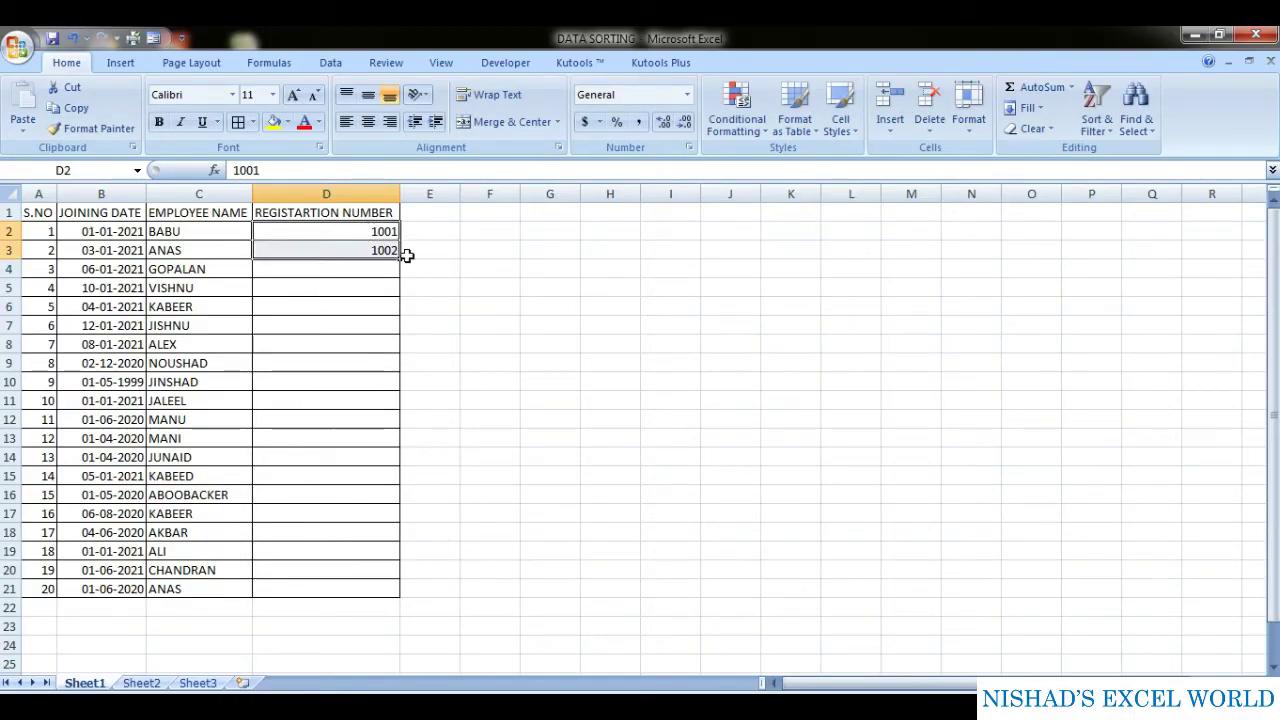
{"action": "double_click", "coordinate": [400, 261]}
{"action": "left_click", "coordinate": [336, 415]}
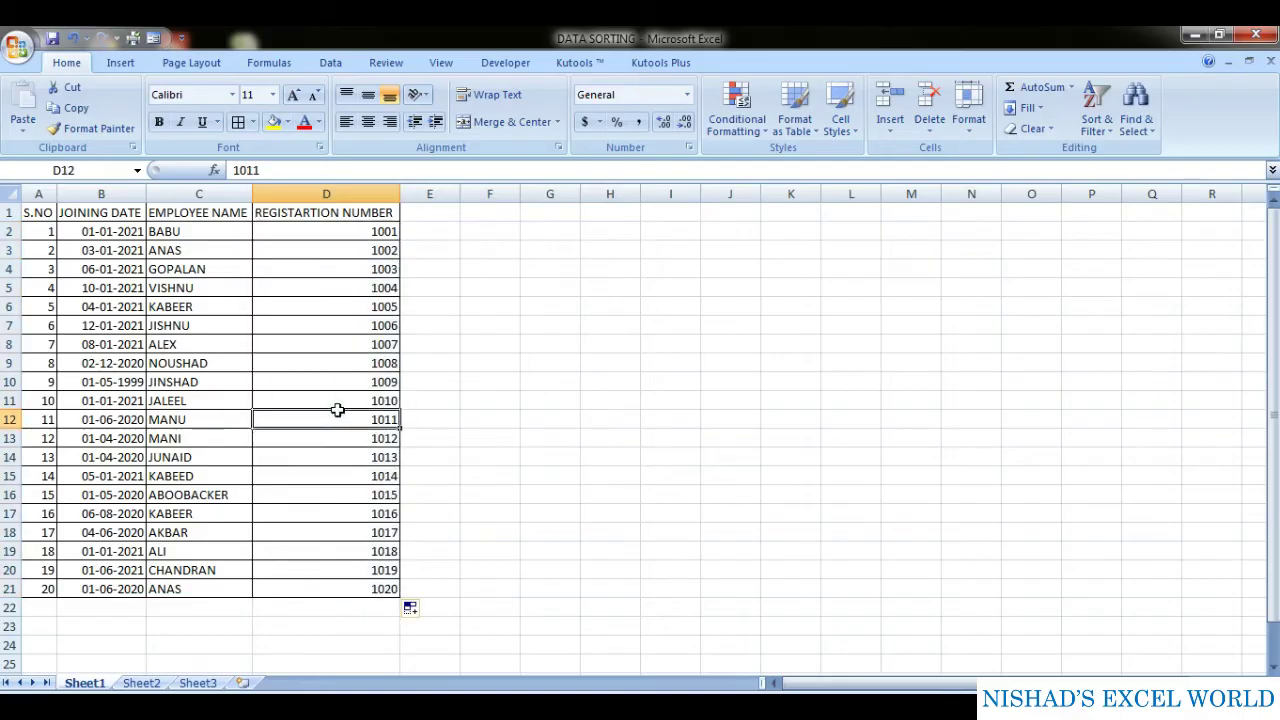
{"action": "left_click", "coordinate": [400, 194]}
{"action": "left_click", "coordinate": [474, 328]}
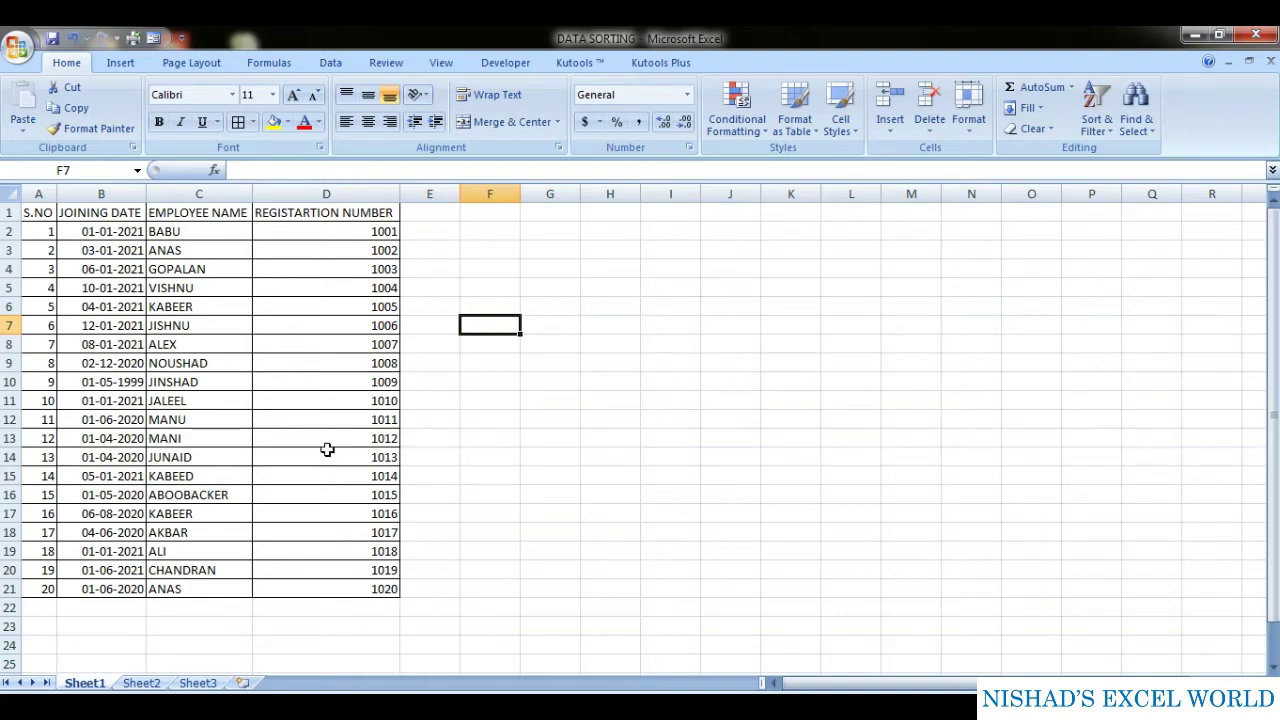
- Sort the whole employee table by JOINING DATE on Values, from Oldest to Newest
{"action": "left_click", "coordinate": [312, 413]}
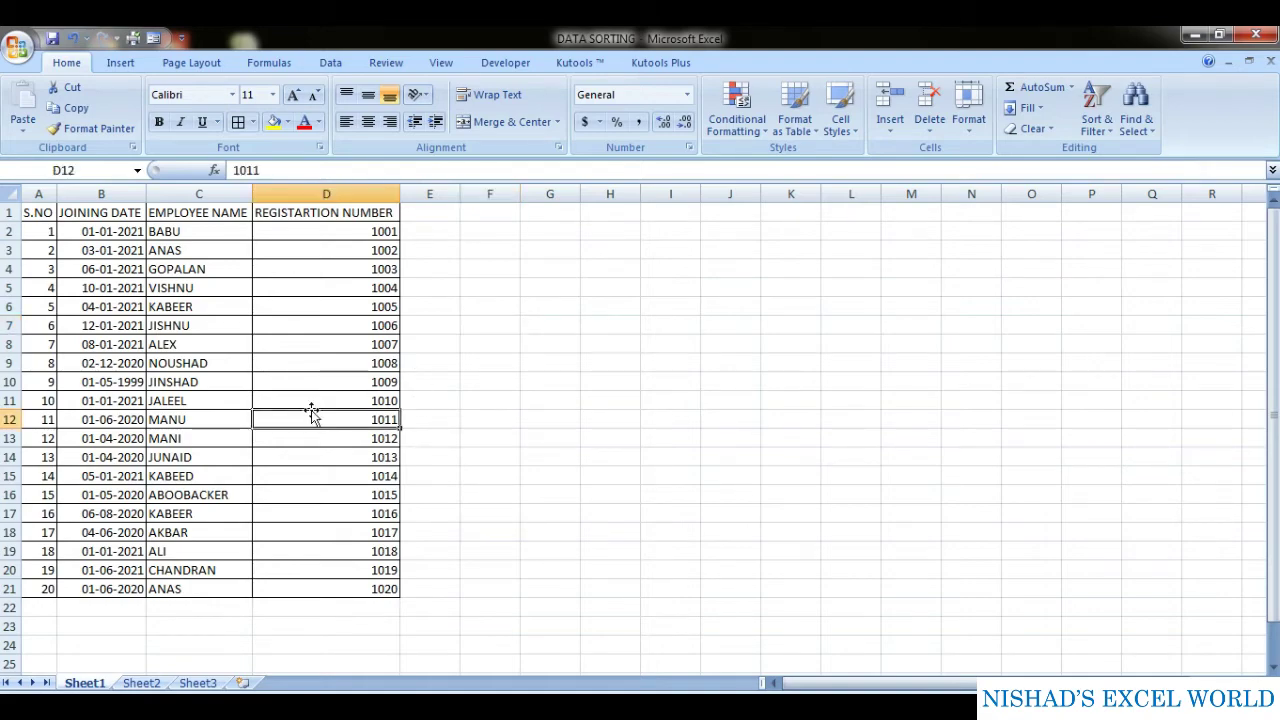
{"action": "left_click", "coordinate": [323, 357]}
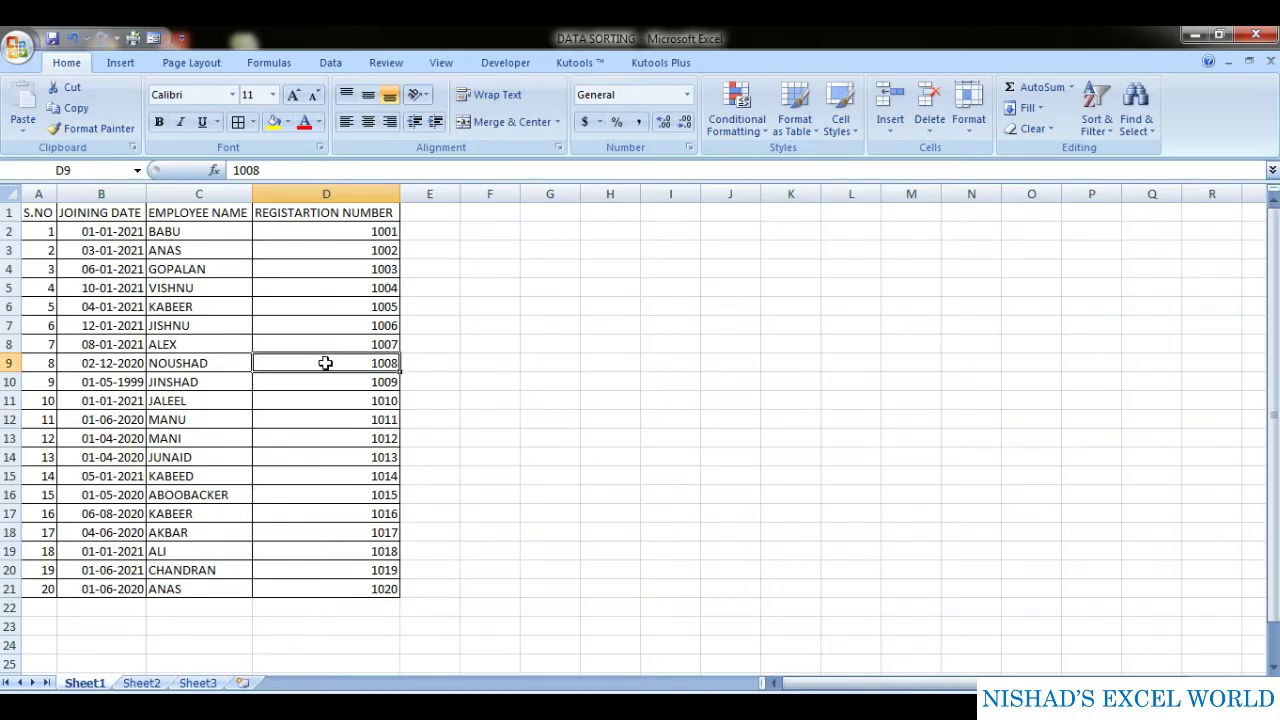
{"action": "key", "text": "ctrl+a"}
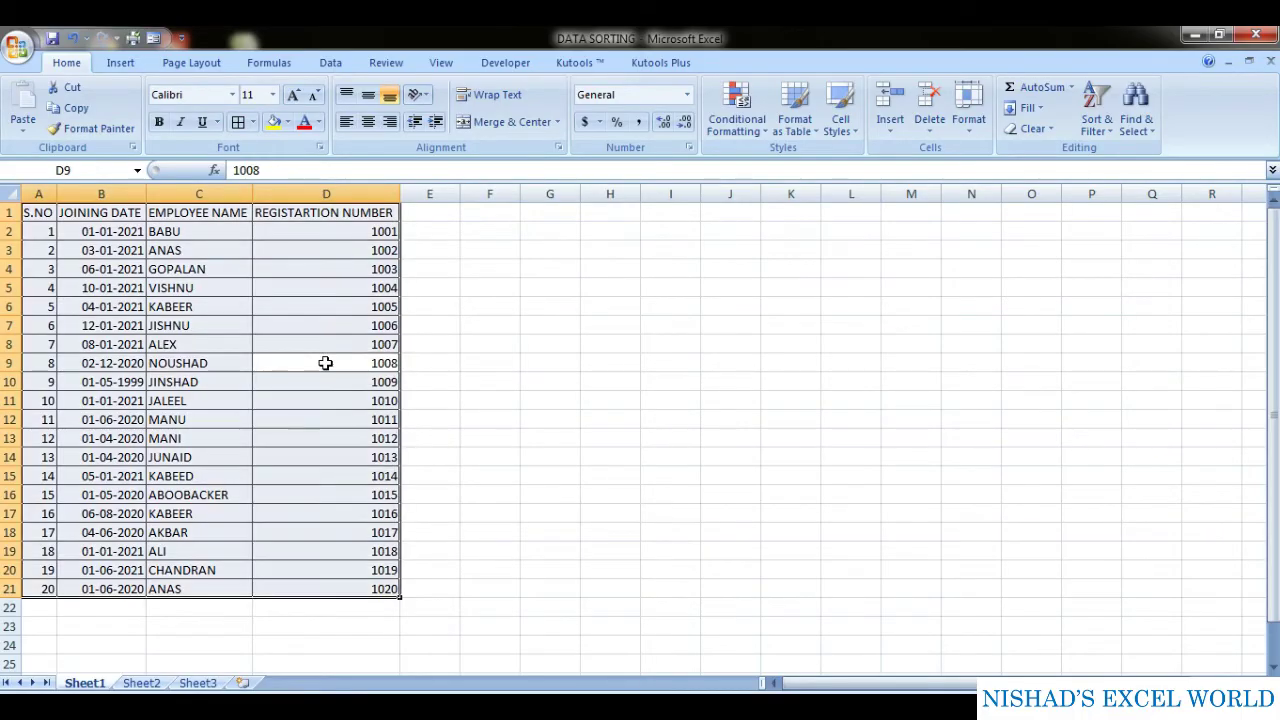
{"action": "left_click", "coordinate": [328, 63]}
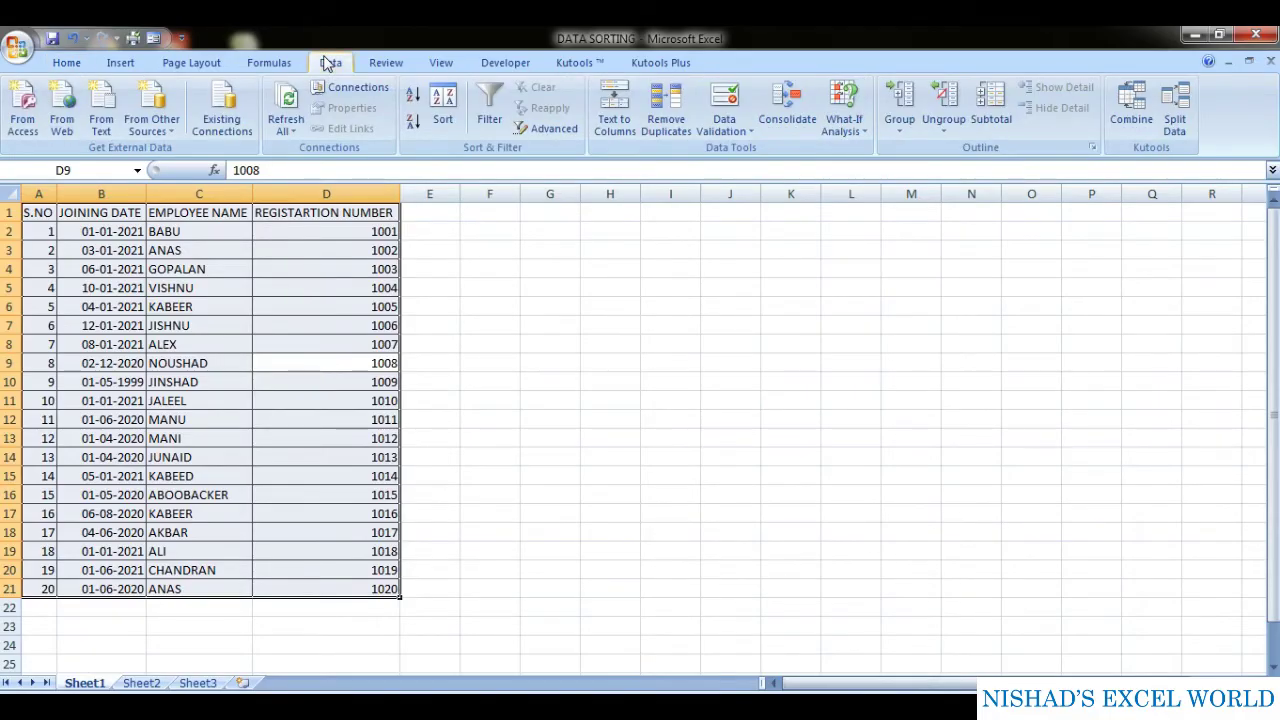
{"action": "left_click", "coordinate": [445, 128]}
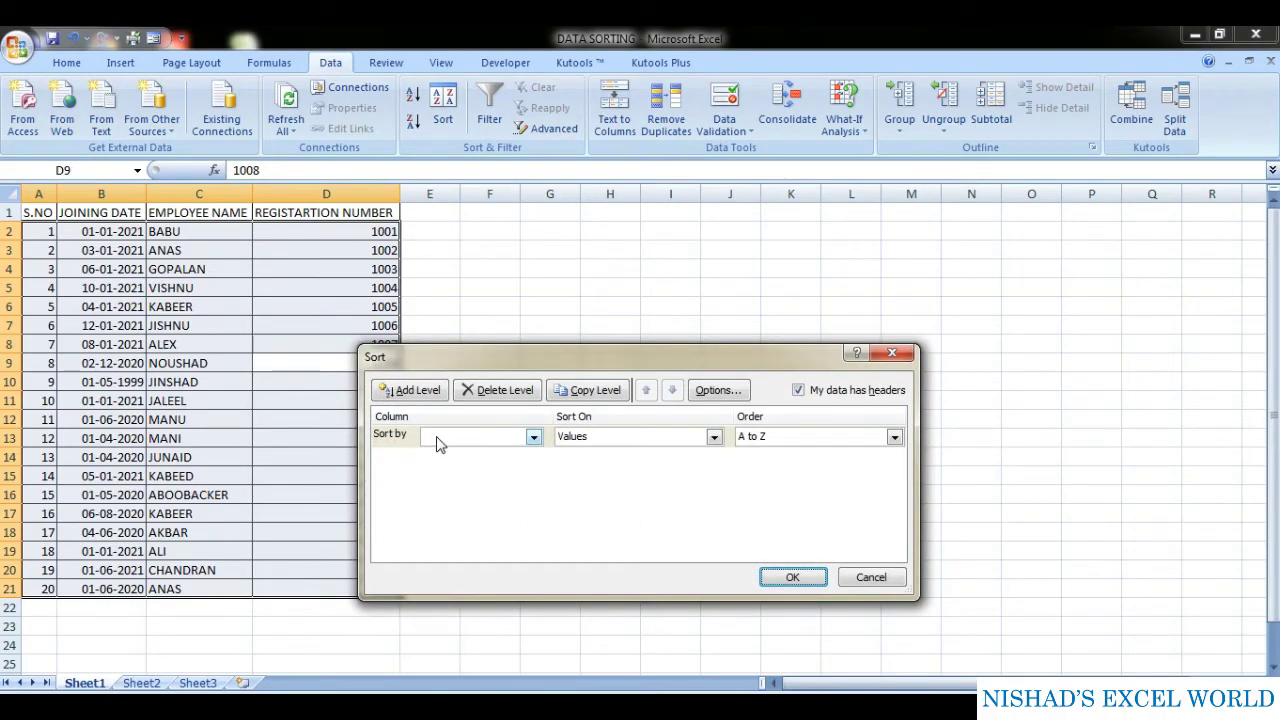
{"action": "left_click", "coordinate": [438, 440]}
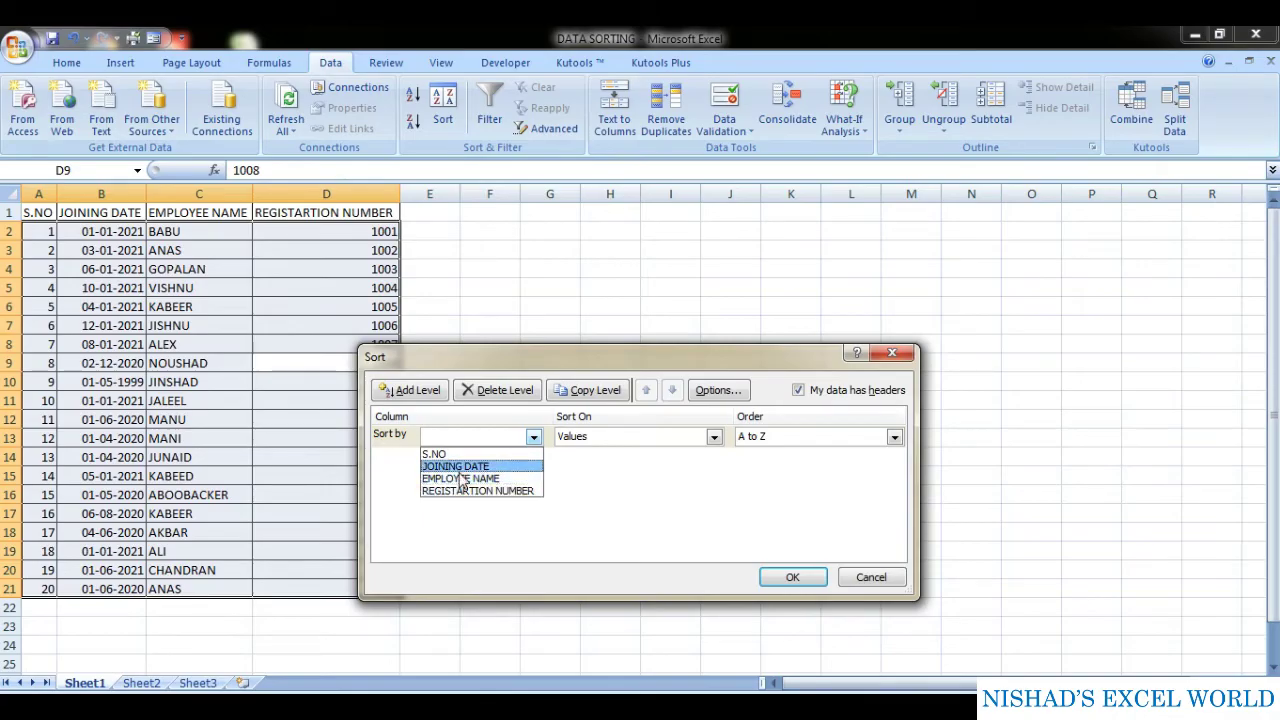
{"action": "left_click", "coordinate": [461, 468]}
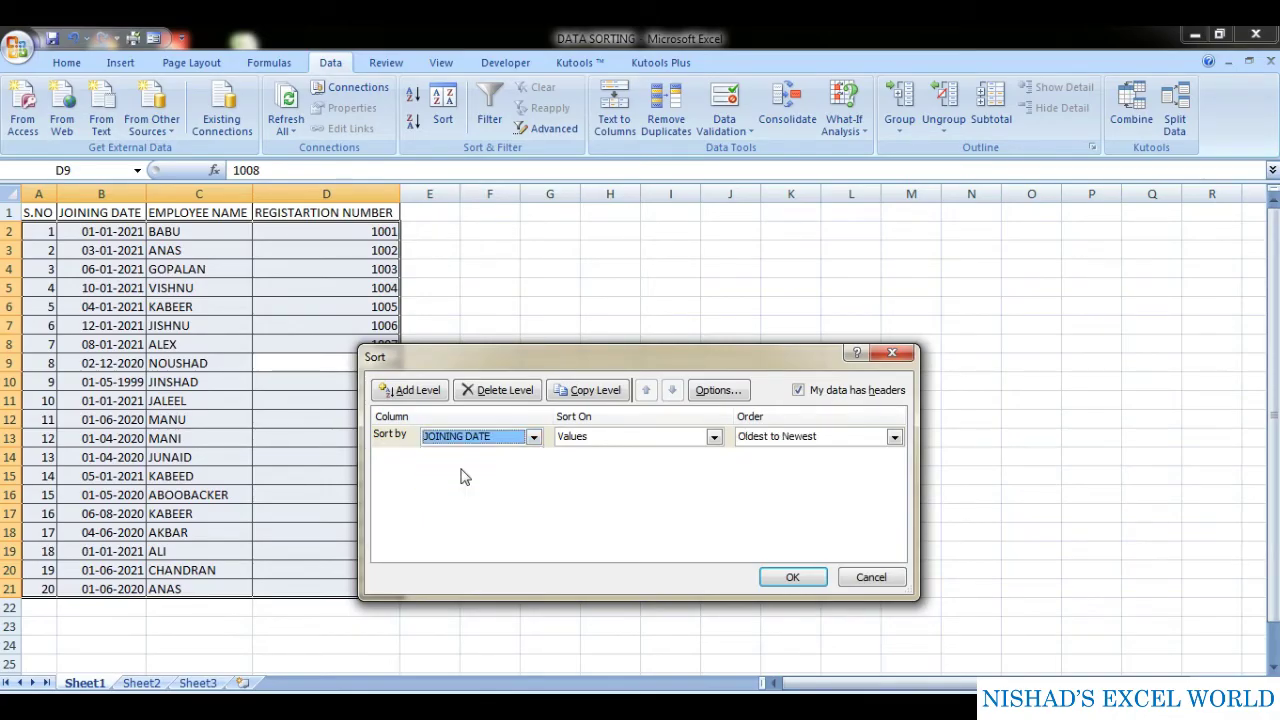
{"action": "left_click", "coordinate": [578, 440]}
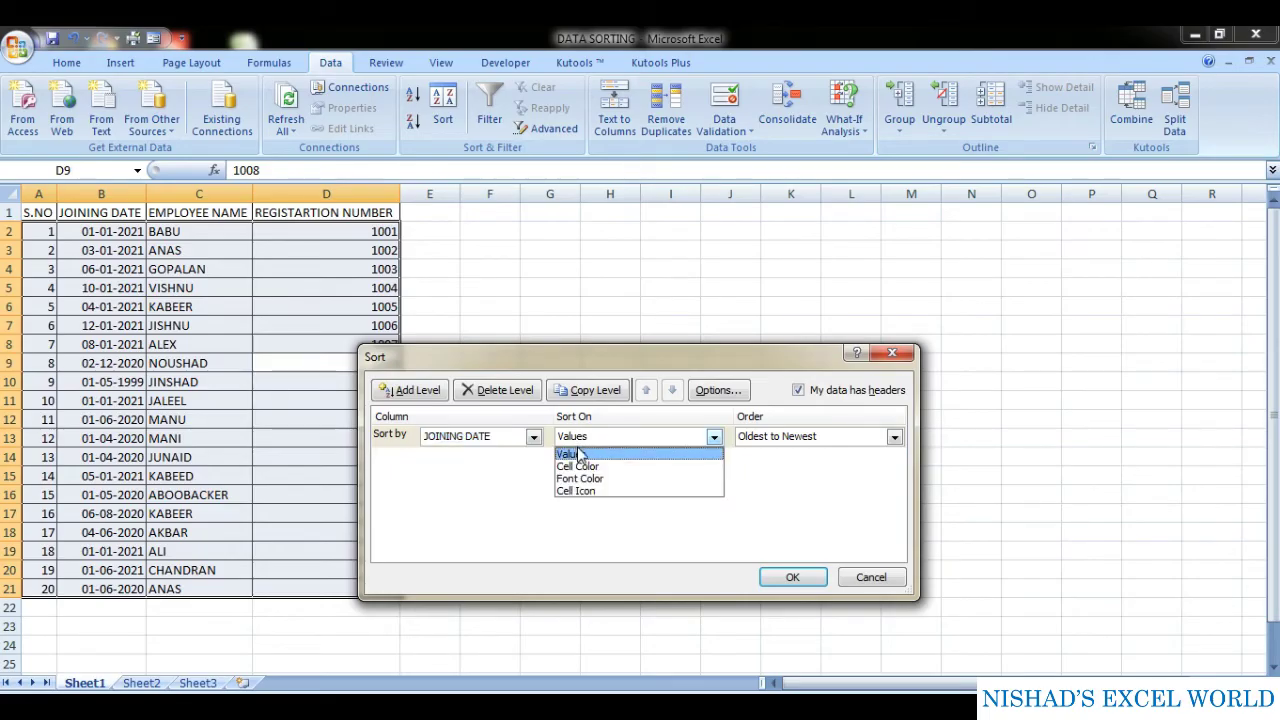
{"action": "left_click", "coordinate": [578, 455]}
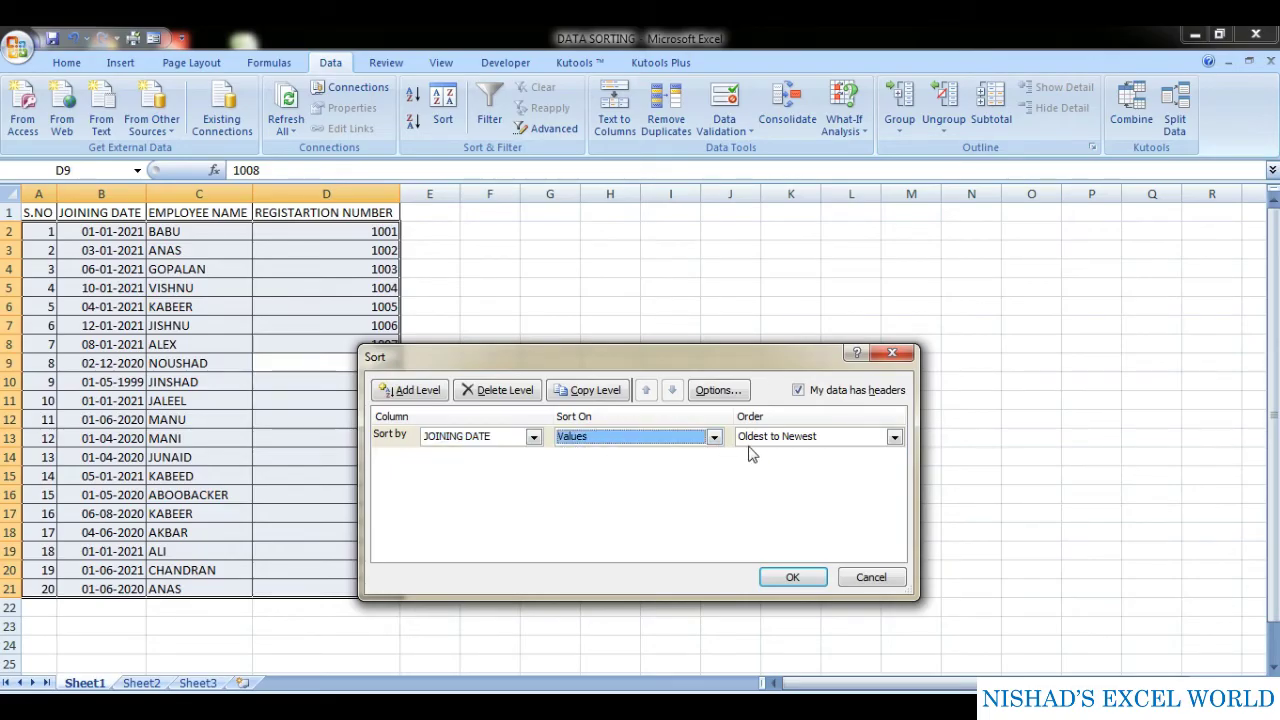
{"action": "left_click", "coordinate": [785, 580]}
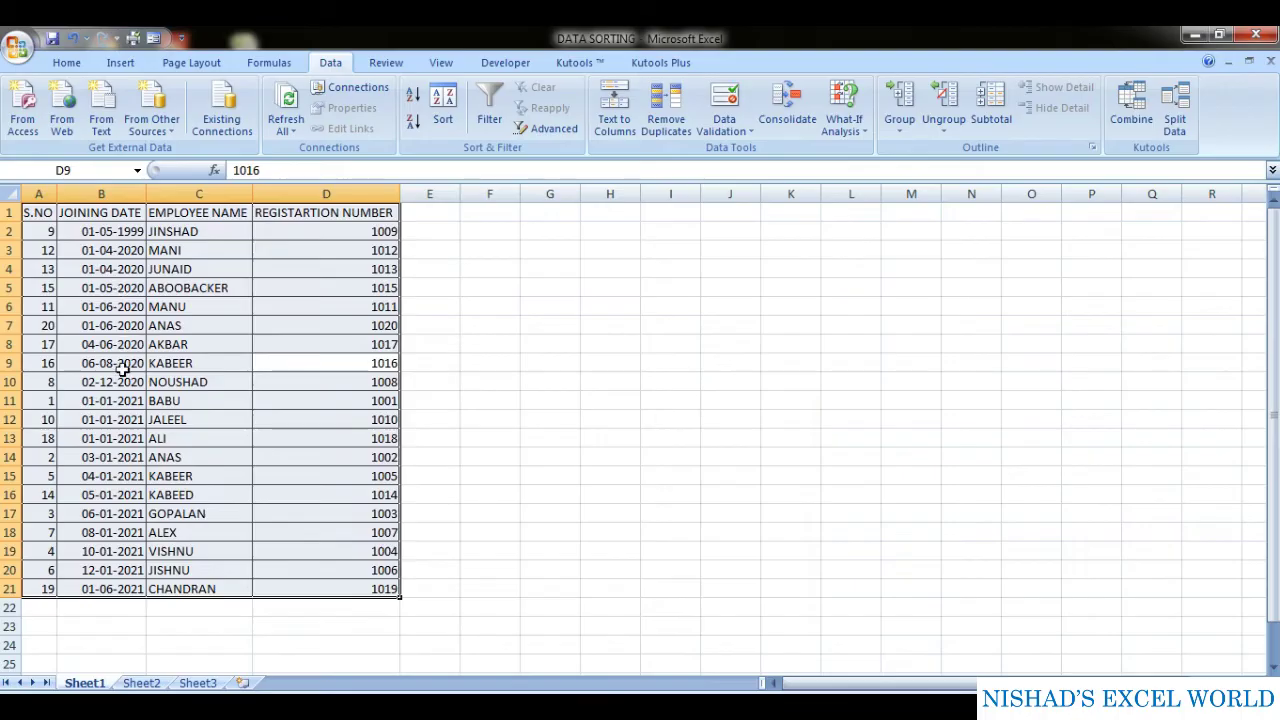
- Re-sort the employee table by JOINING DATE in Newest to Oldest order
{"action": "left_click", "coordinate": [440, 125]}
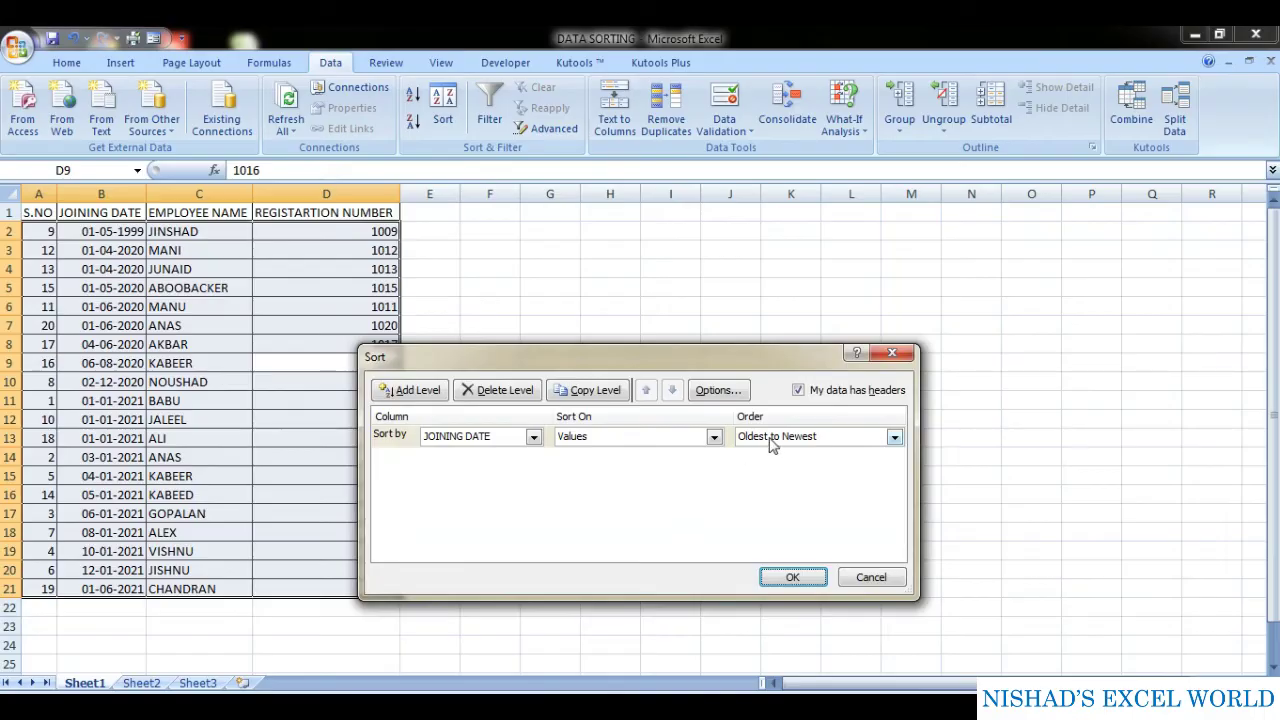
{"action": "left_click", "coordinate": [894, 437]}
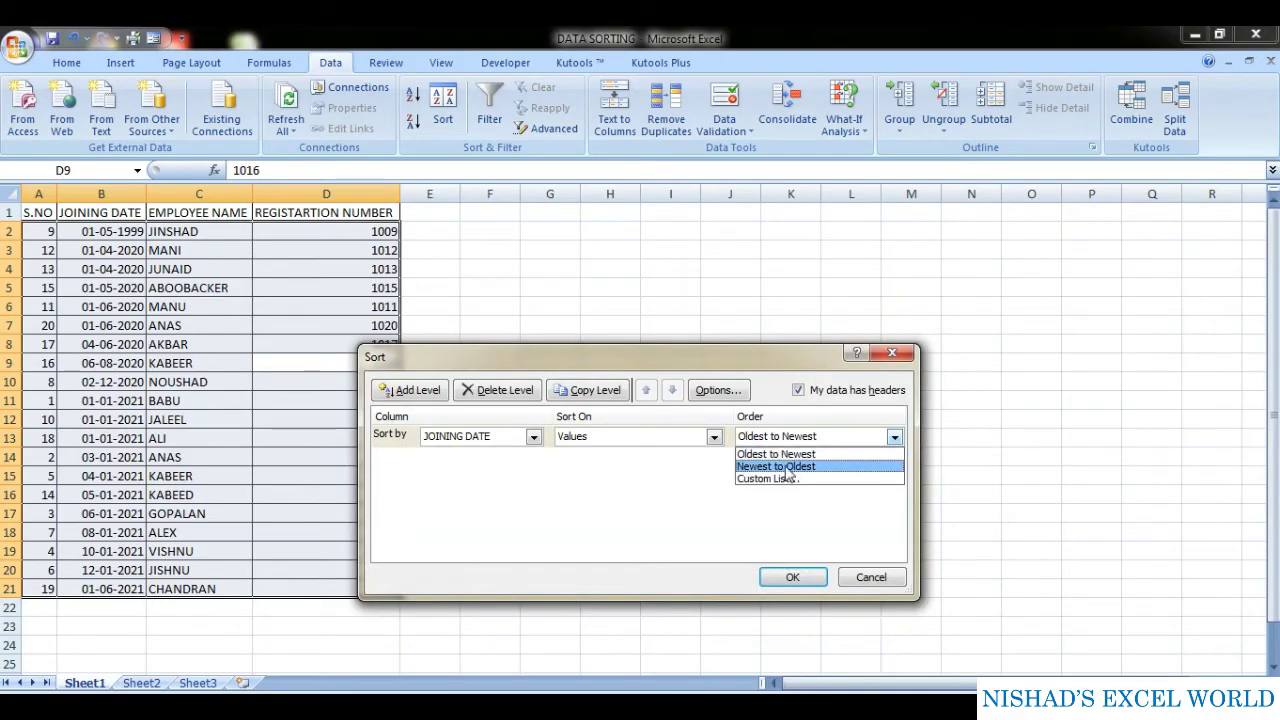
{"action": "left_click", "coordinate": [788, 467]}
{"action": "left_click", "coordinate": [792, 577]}
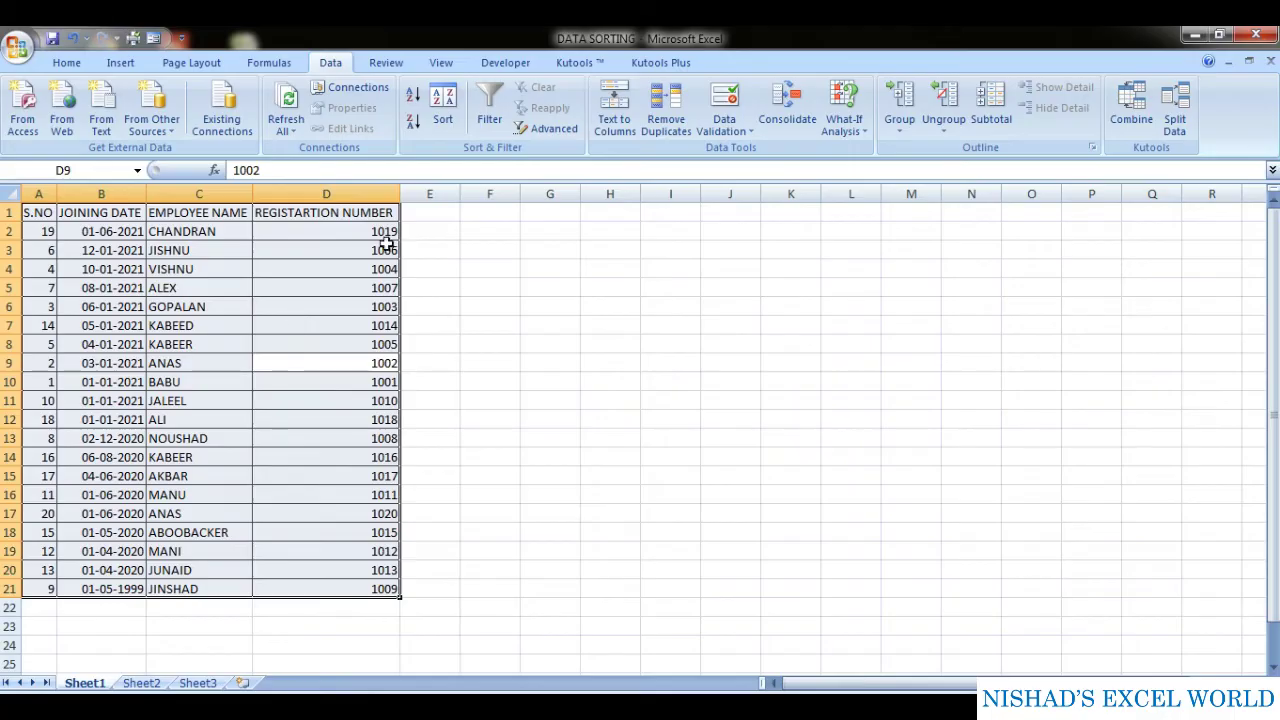
- Sort the employee table by EMPLOYEE NAME on Values in A to Z order
{"action": "left_click", "coordinate": [444, 125]}
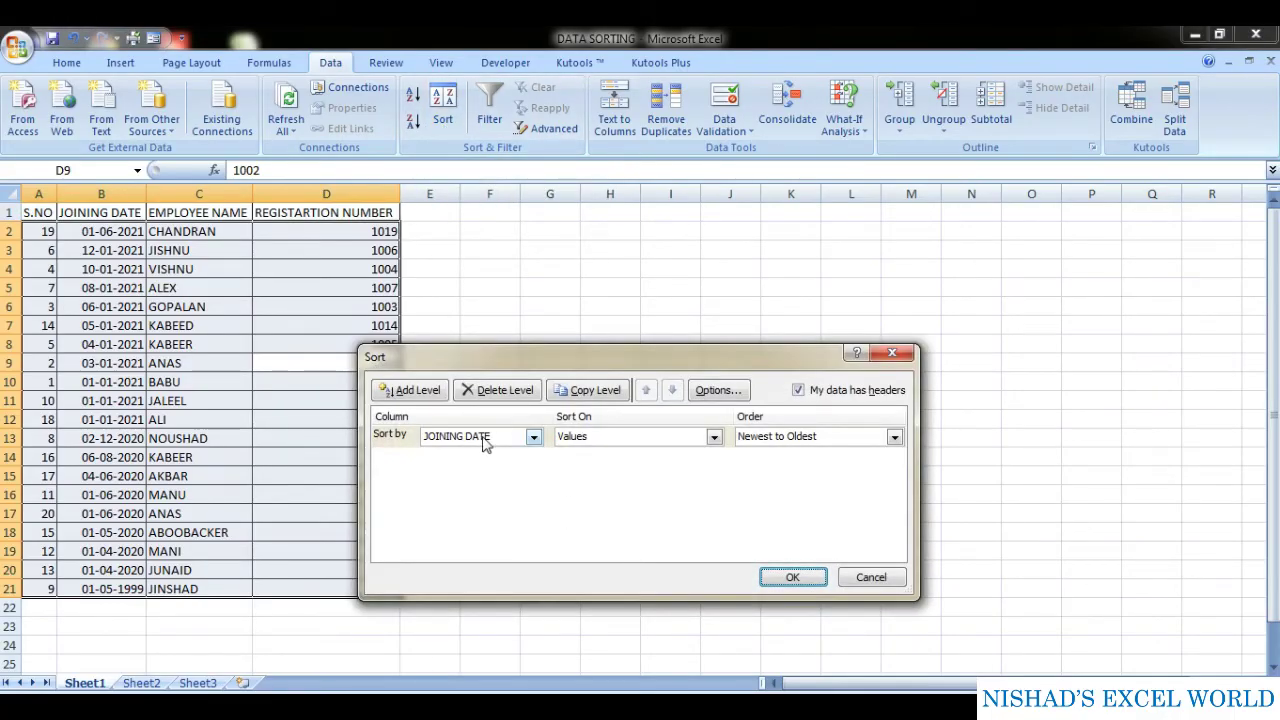
{"action": "left_click", "coordinate": [534, 436]}
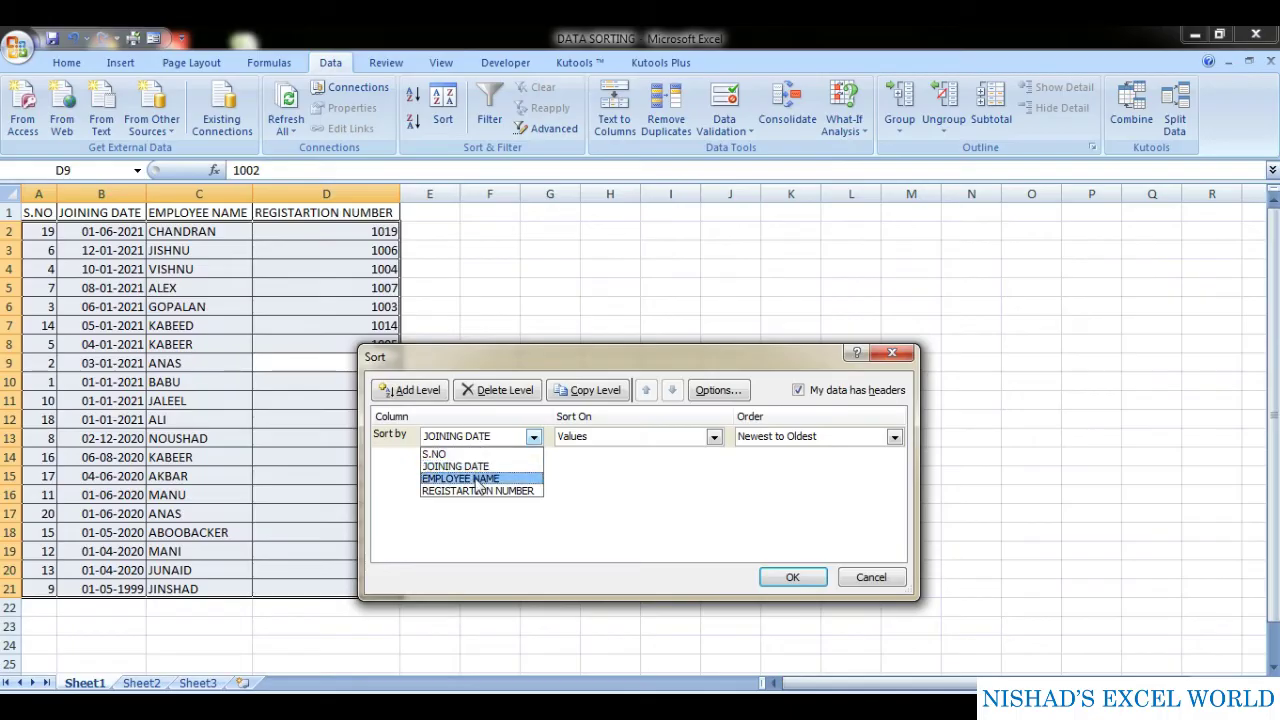
{"action": "left_click", "coordinate": [478, 480]}
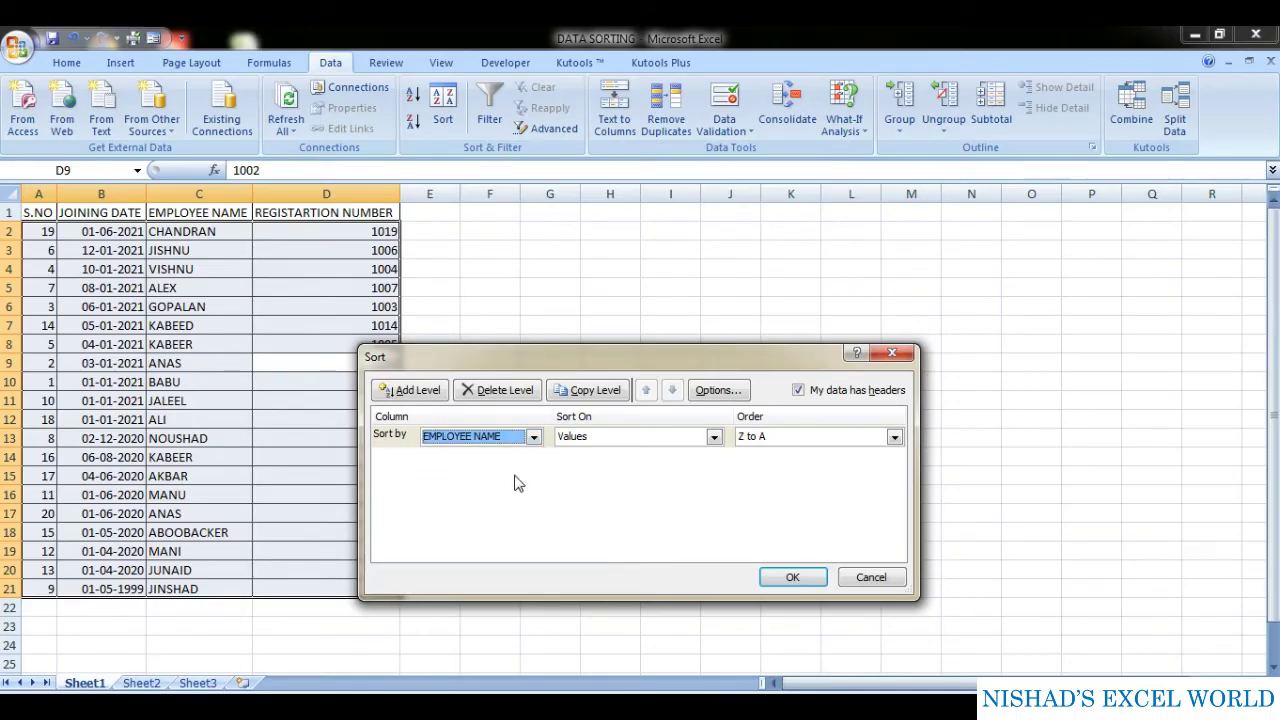
{"action": "left_click", "coordinate": [760, 441]}
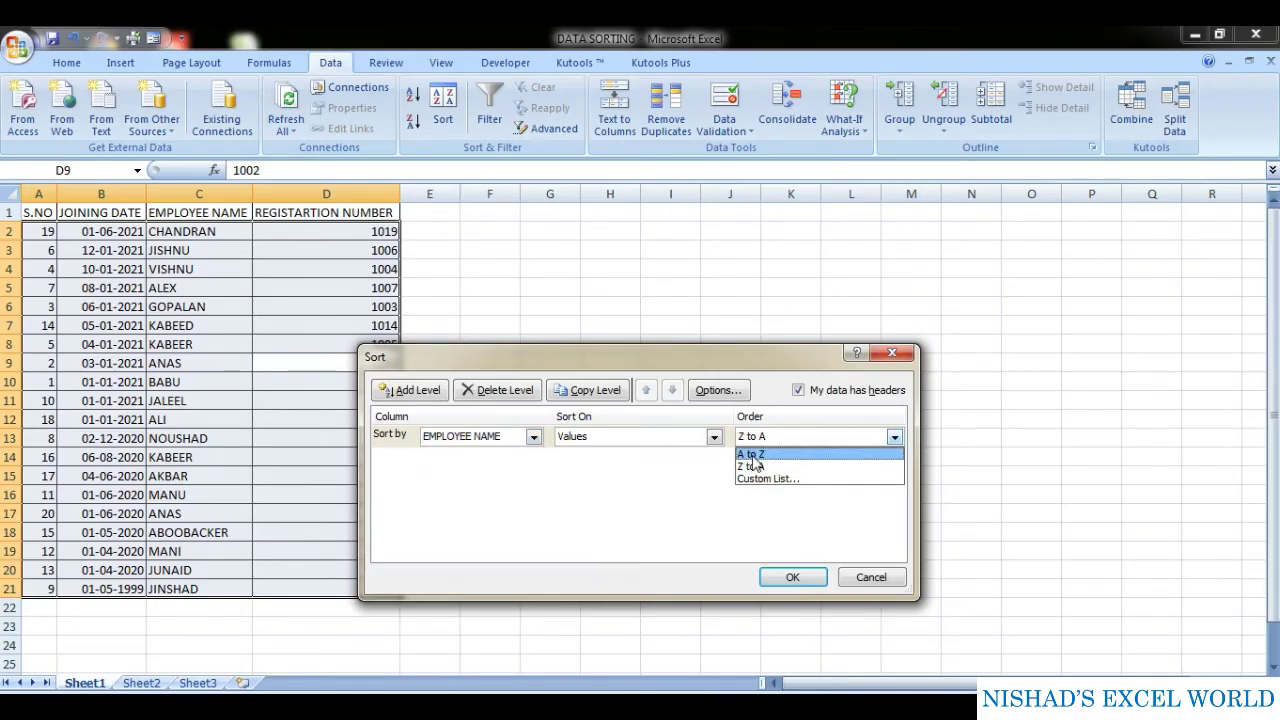
{"action": "left_click", "coordinate": [752, 456]}
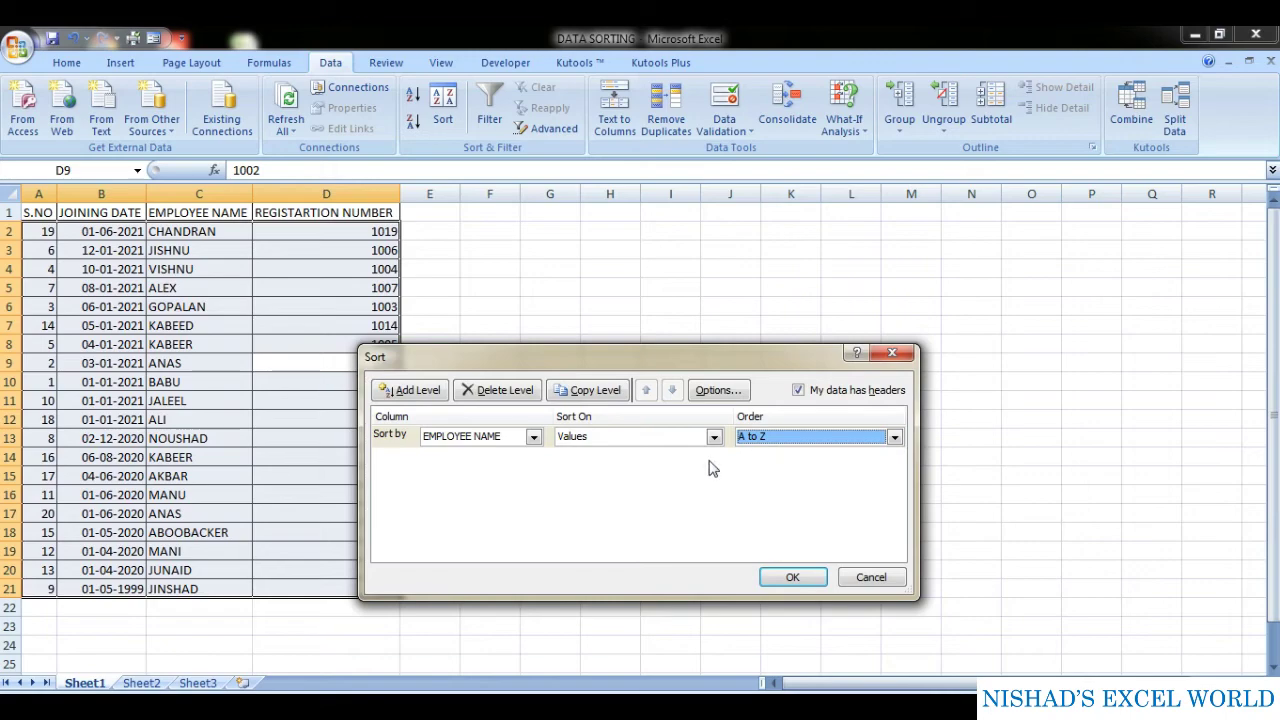
{"action": "left_click", "coordinate": [791, 580]}
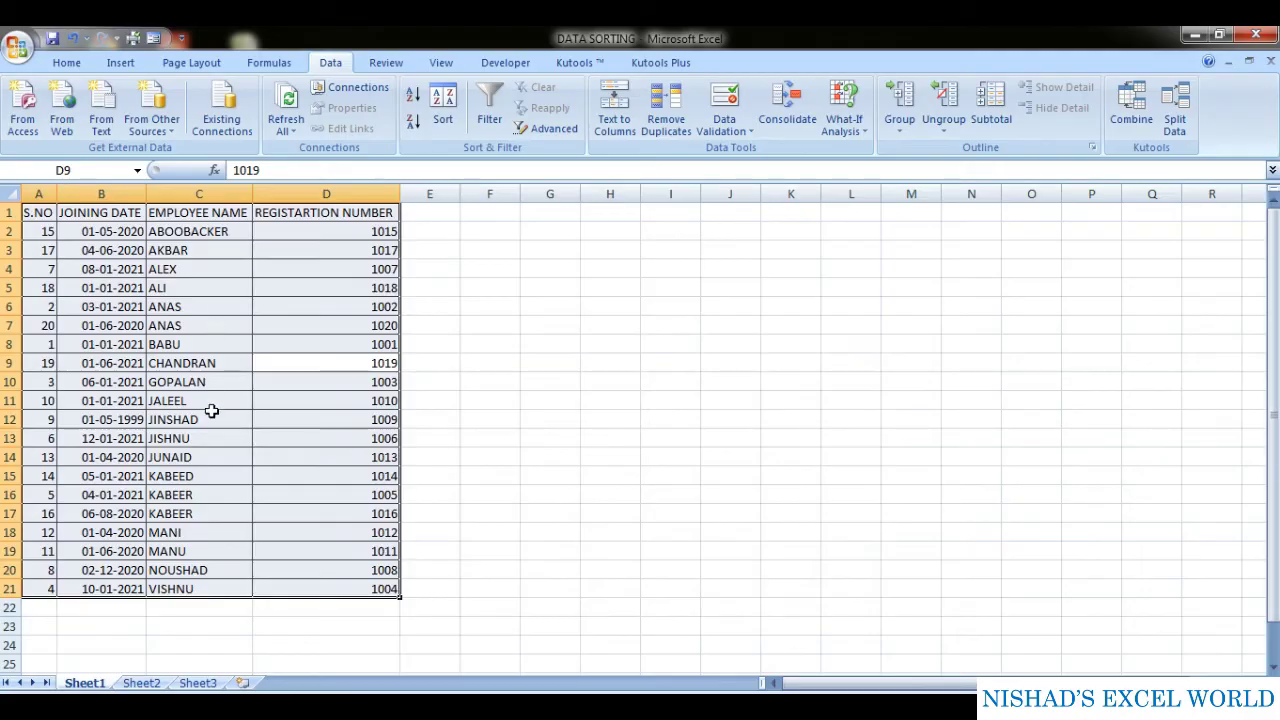
- Re-sort the employee table by EMPLOYEE NAME on Values in Z to A order
{"action": "left_click", "coordinate": [443, 108]}
{"action": "left_click", "coordinate": [894, 436]}
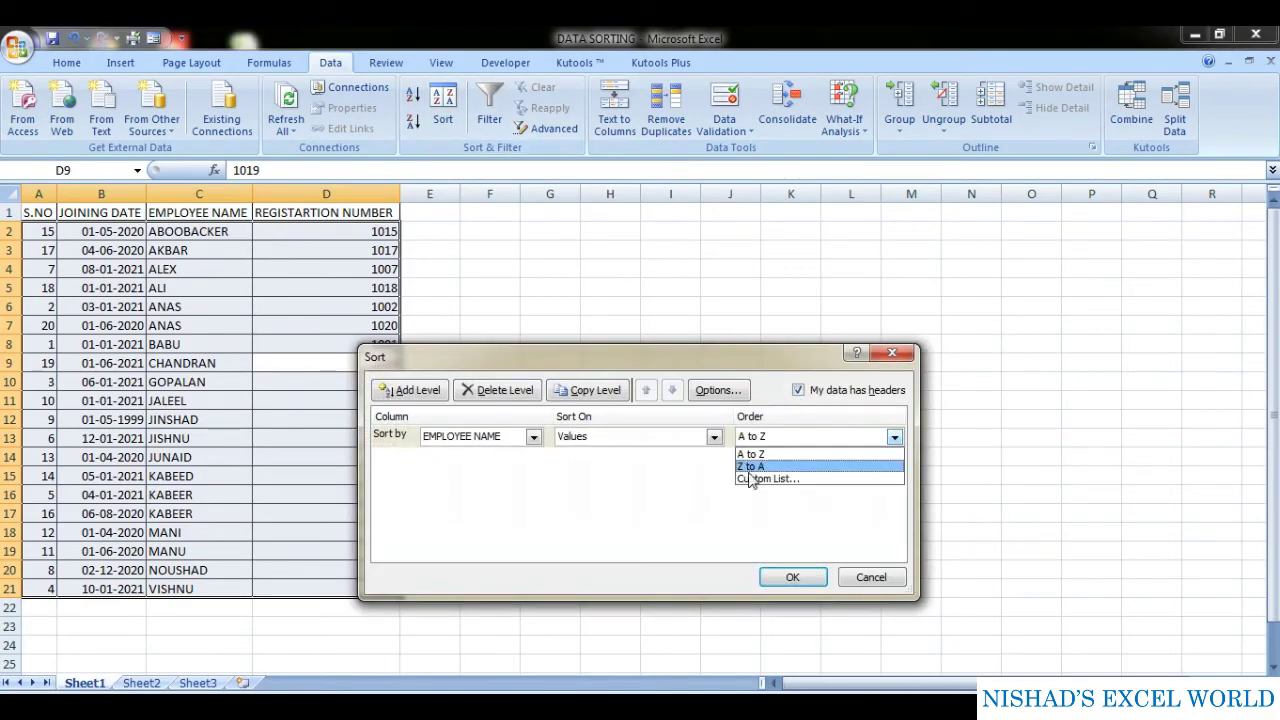
{"action": "left_click", "coordinate": [750, 468]}
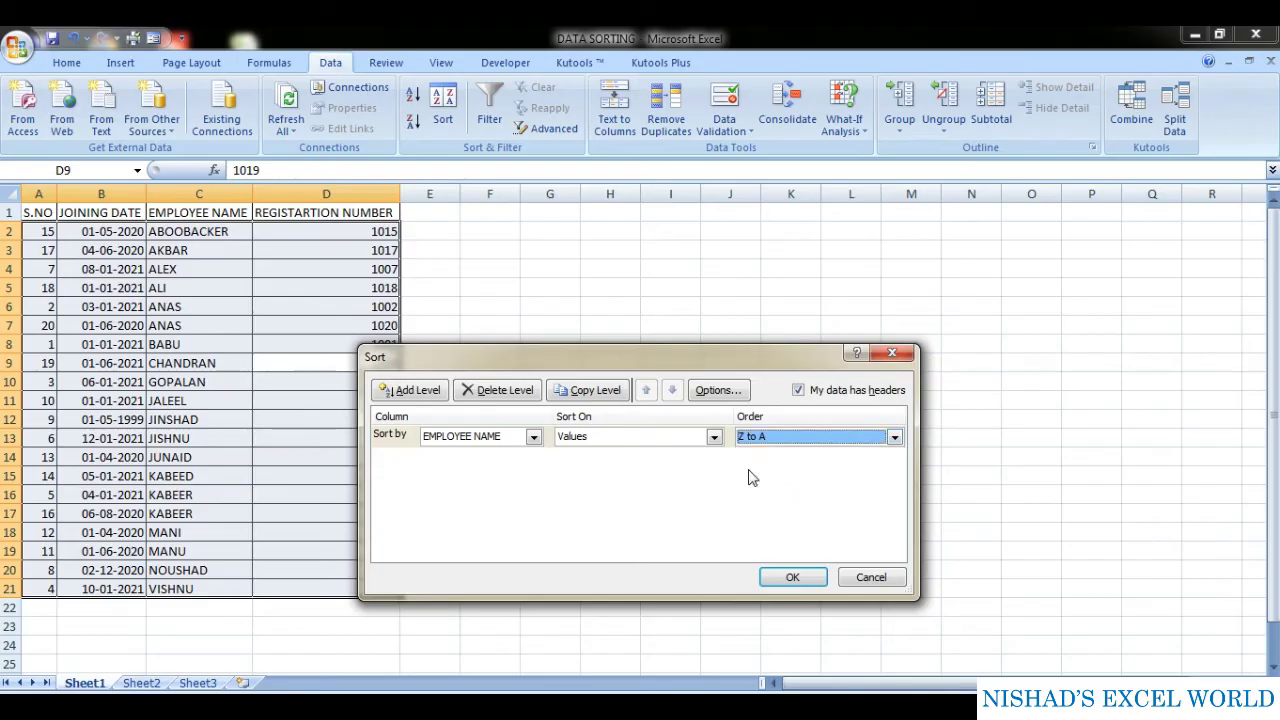
{"action": "left_click", "coordinate": [792, 579]}
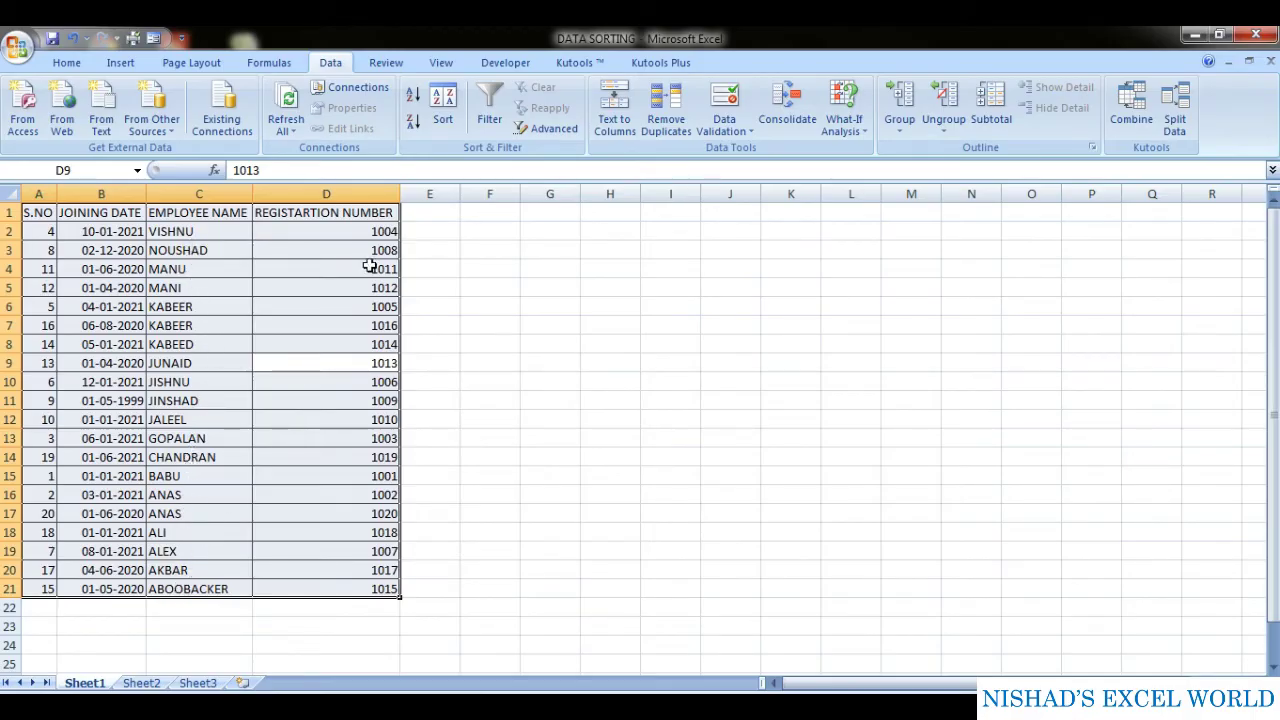
- Sort the whole employee table by REGISTARTION NUMBER on Values, from Smallest to Largest
{"action": "left_click", "coordinate": [348, 212]}
{"action": "left_click", "coordinate": [345, 276]}
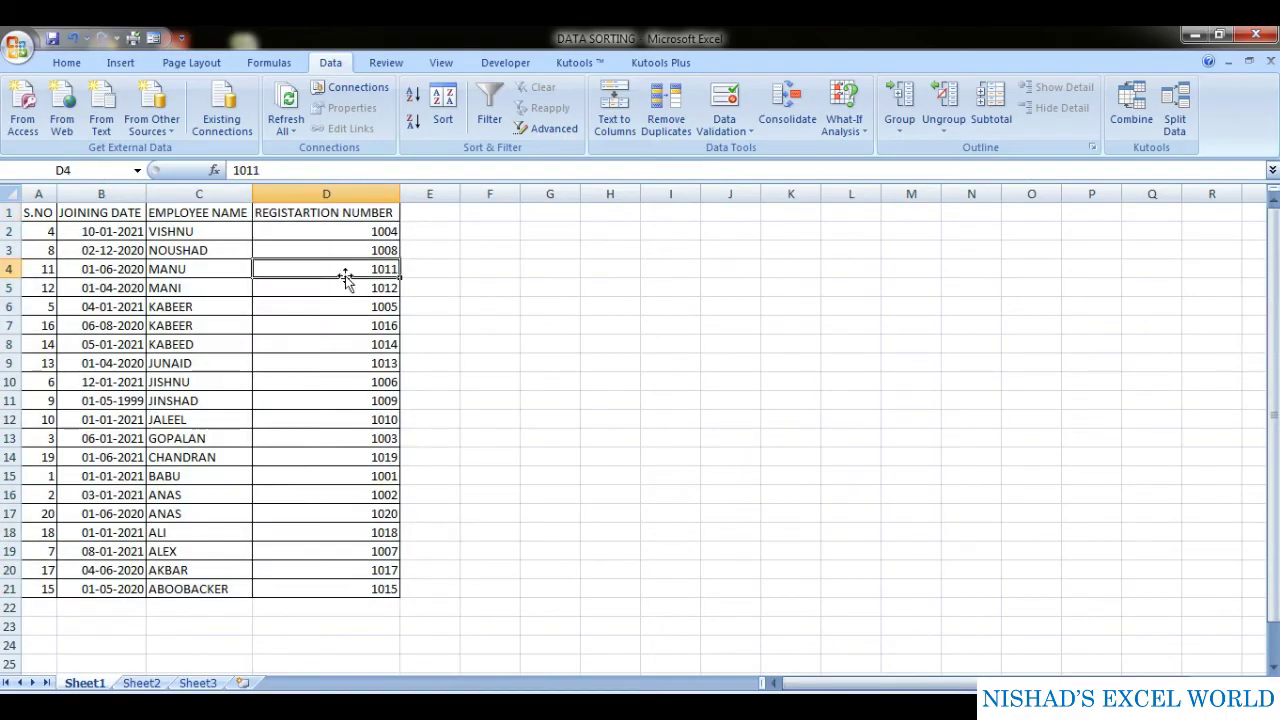
{"action": "key", "text": "ctrl+a"}
{"action": "left_click", "coordinate": [443, 110]}
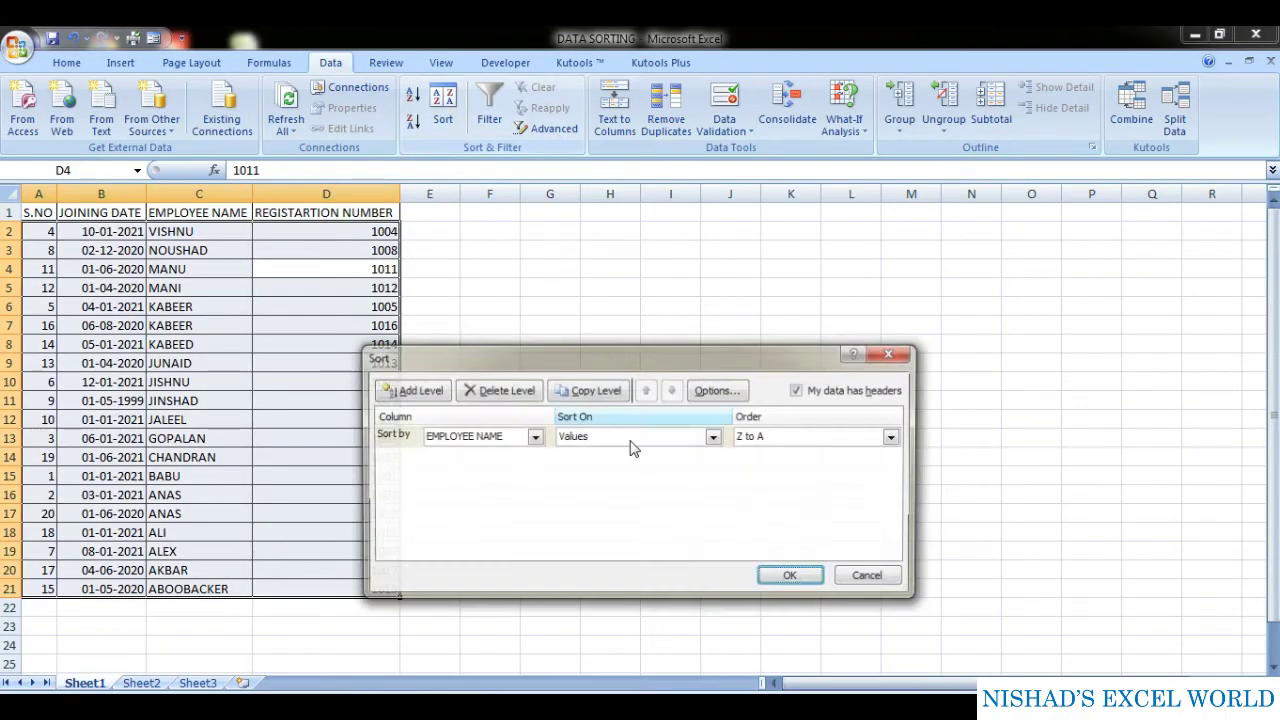
{"action": "left_click", "coordinate": [468, 437]}
{"action": "left_click", "coordinate": [457, 492]}
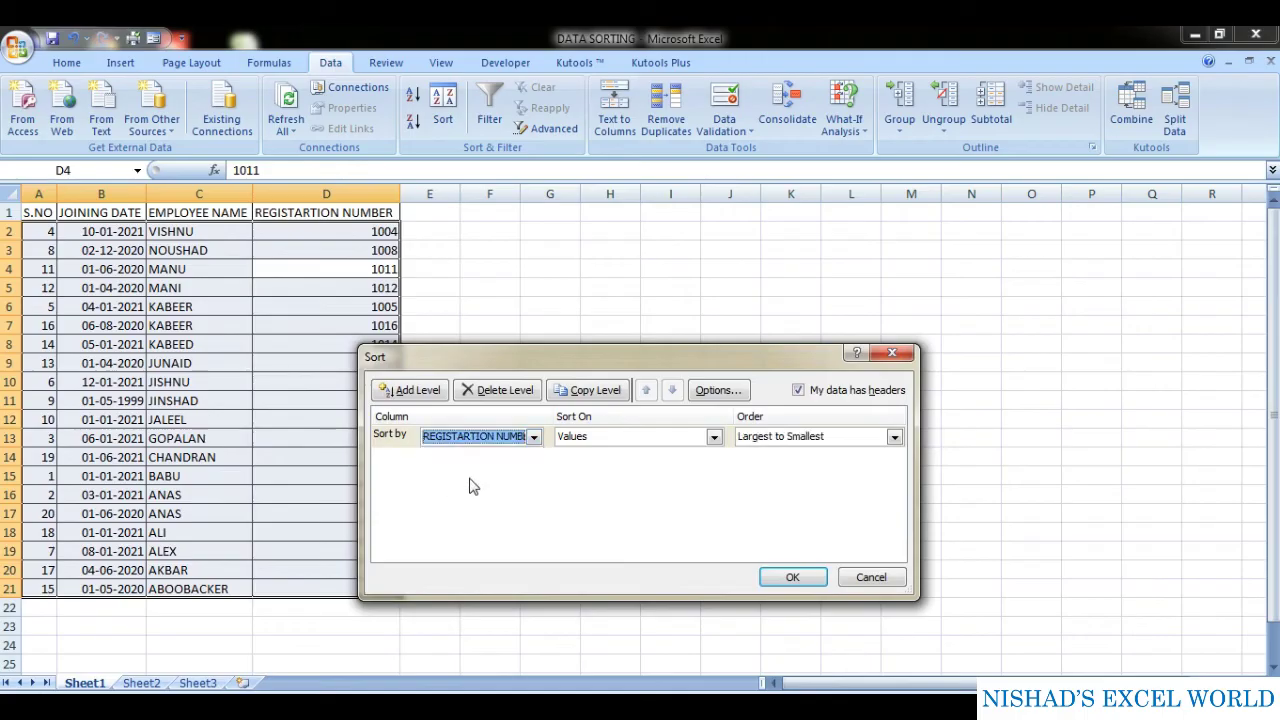
{"action": "left_click", "coordinate": [755, 438]}
{"action": "left_click", "coordinate": [757, 456]}
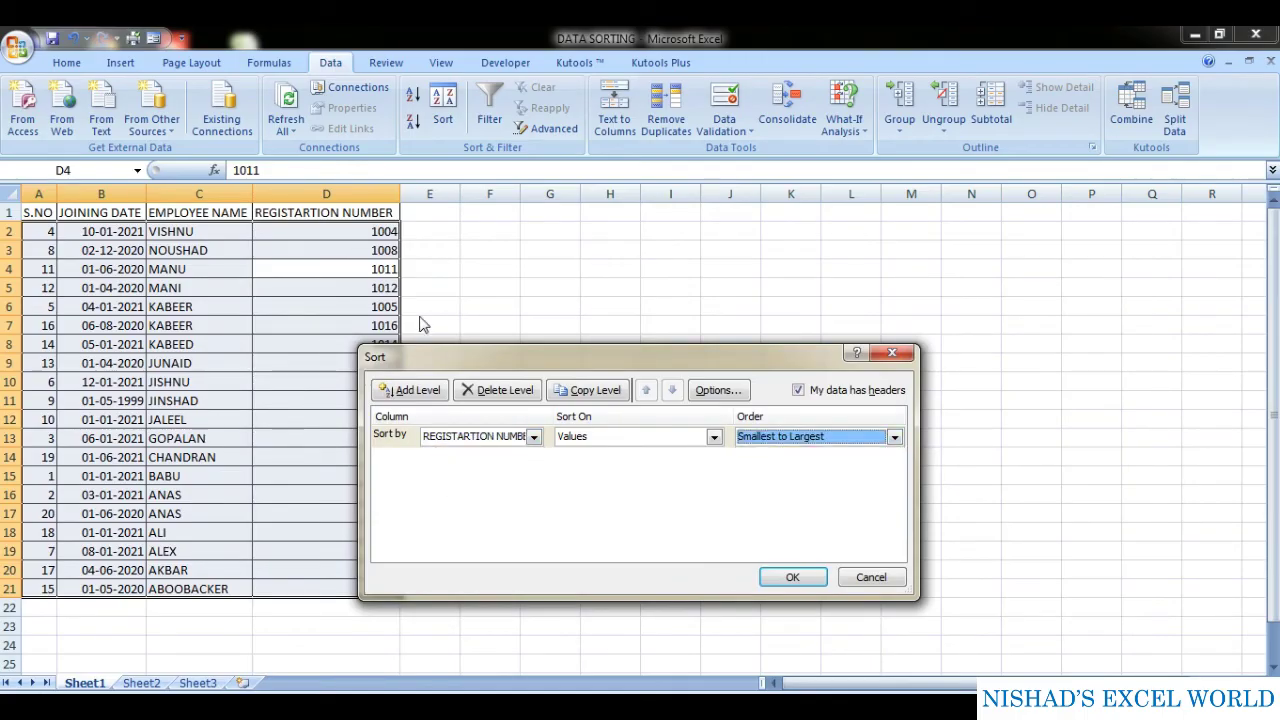
{"action": "left_click", "coordinate": [793, 578]}
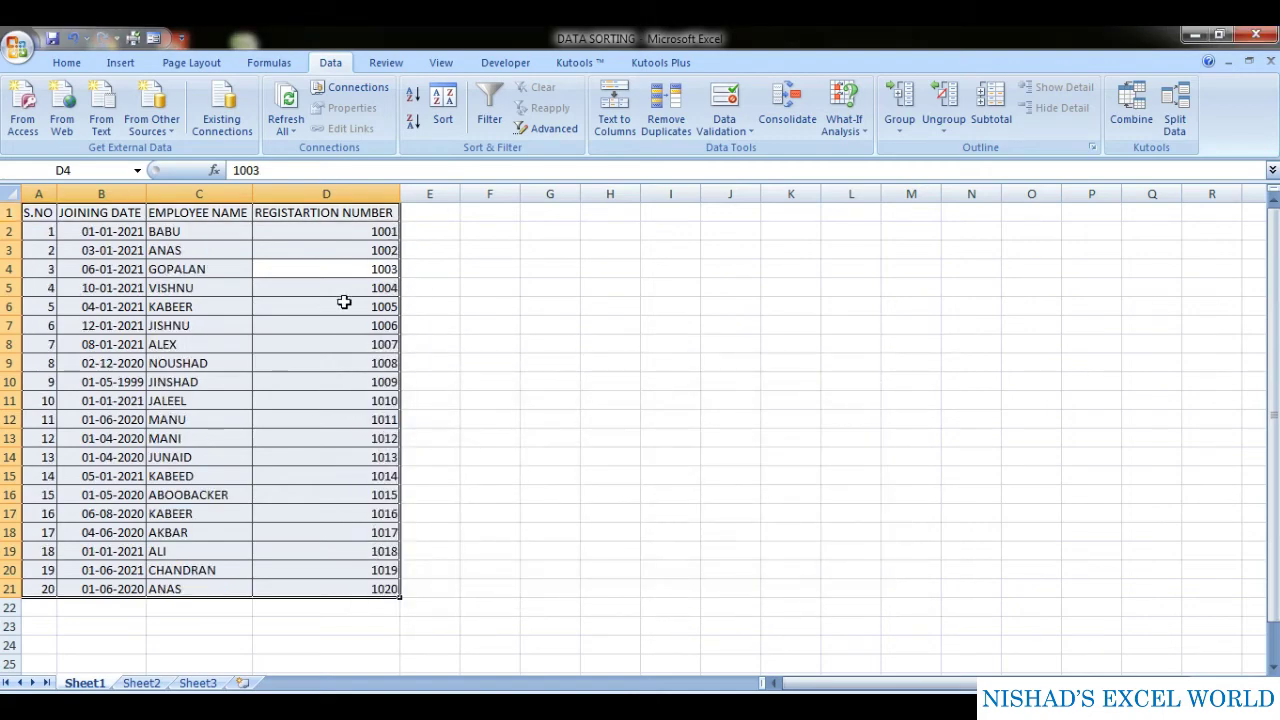
- Re-sort the employee table by REGISTARTION NUMBER in Largest to Smallest order
{"action": "left_click", "coordinate": [443, 108]}
{"action": "left_click", "coordinate": [766, 440]}
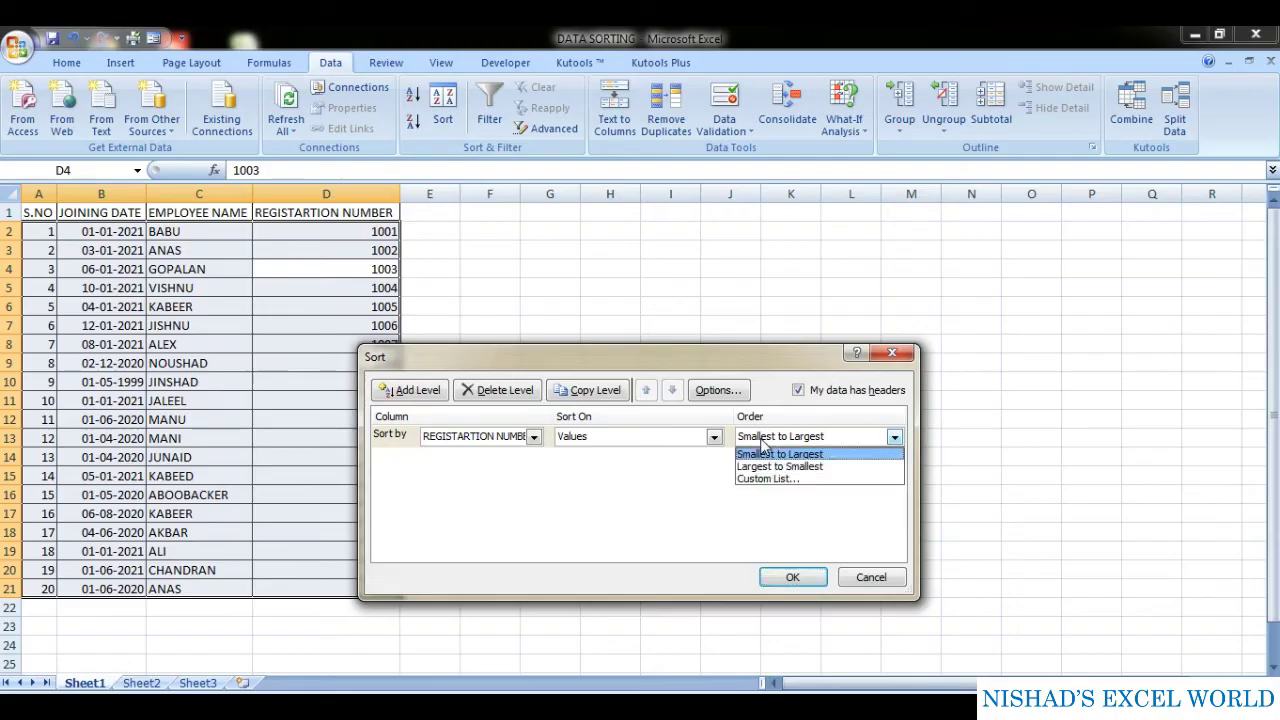
{"action": "left_click", "coordinate": [752, 467]}
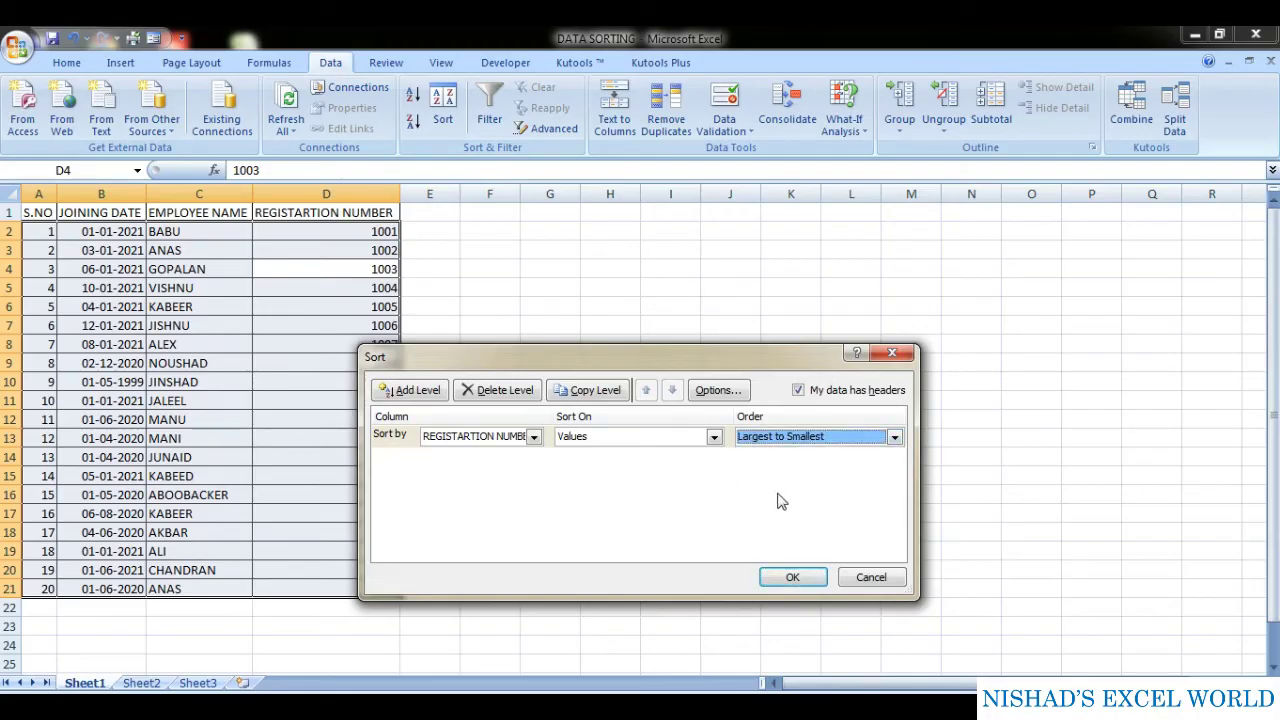
{"action": "left_click", "coordinate": [791, 577]}
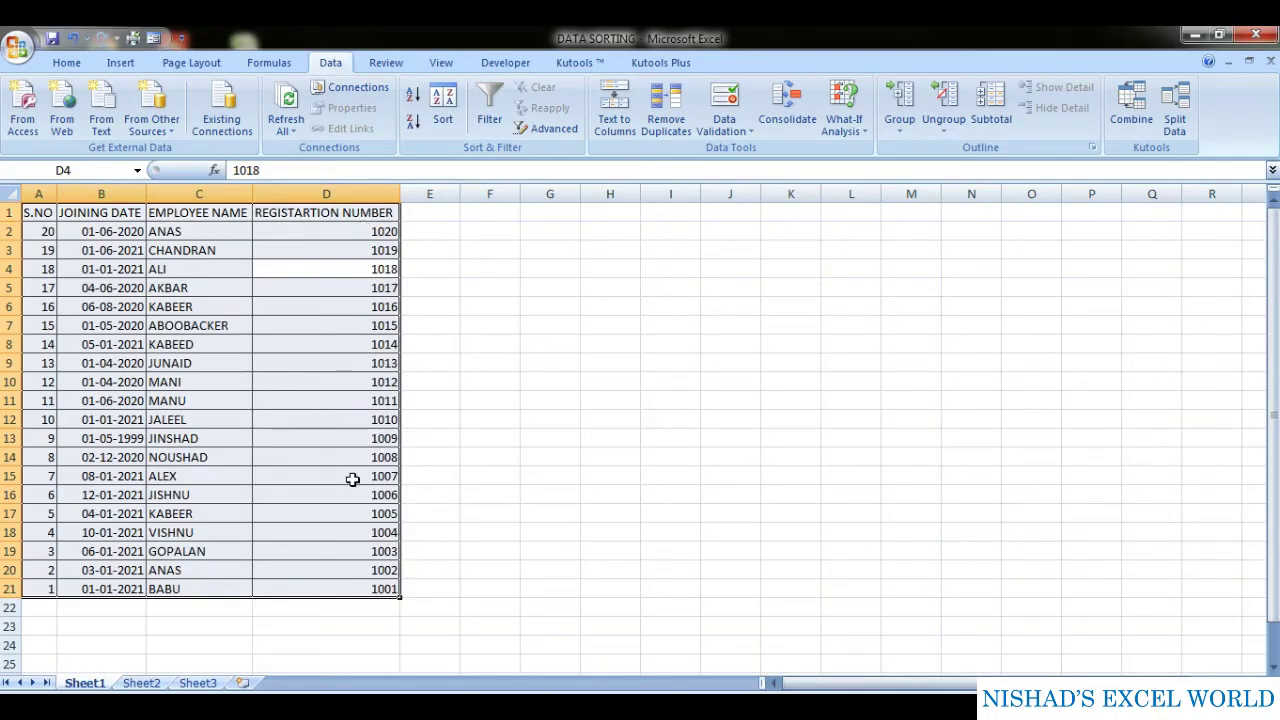
{"action": "left_click", "coordinate": [595, 452]}
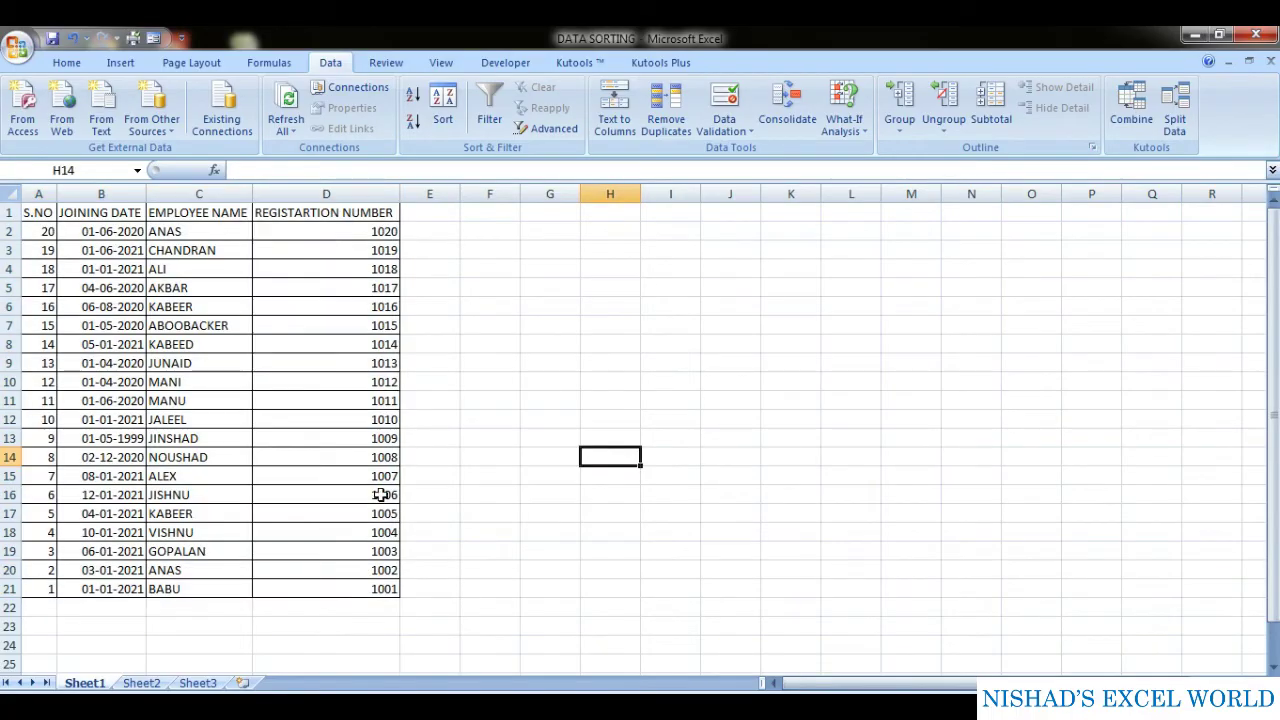
- Fill the table row A11:D11 with yellow
{"action": "left_click", "coordinate": [228, 406]}
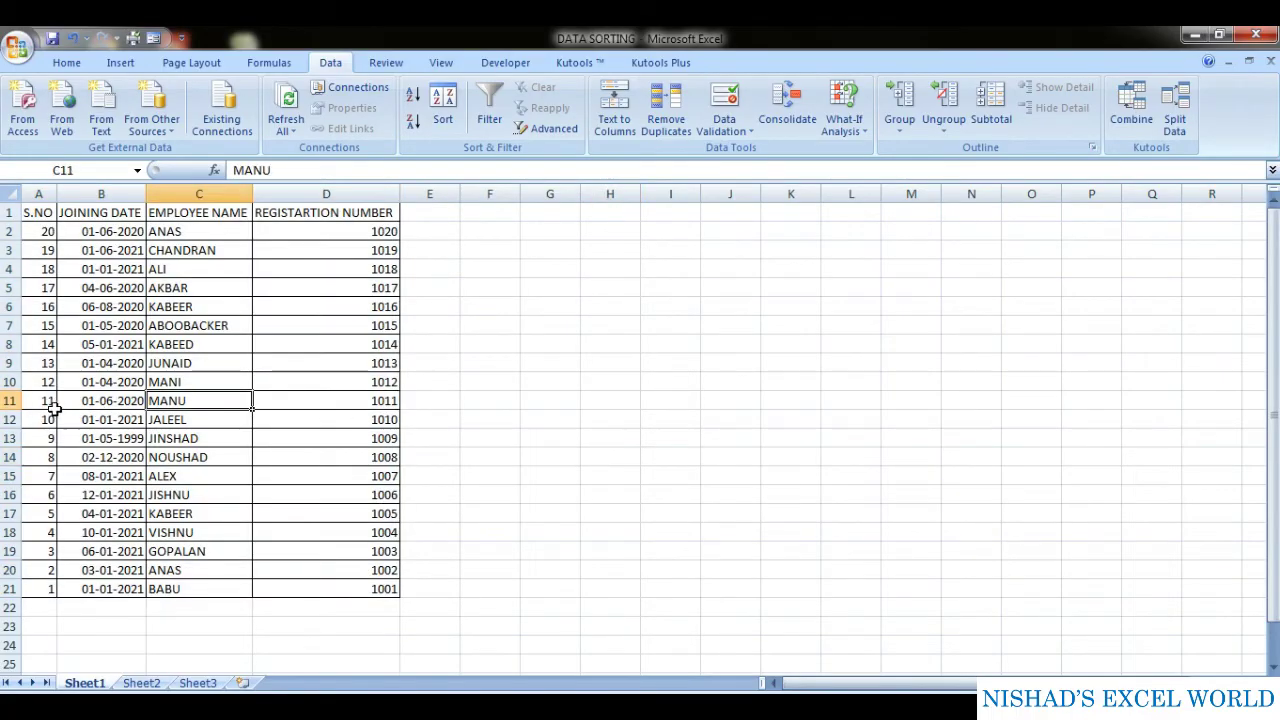
{"action": "left_click_drag", "start_coordinate": [42, 401], "coordinate": [350, 405]}
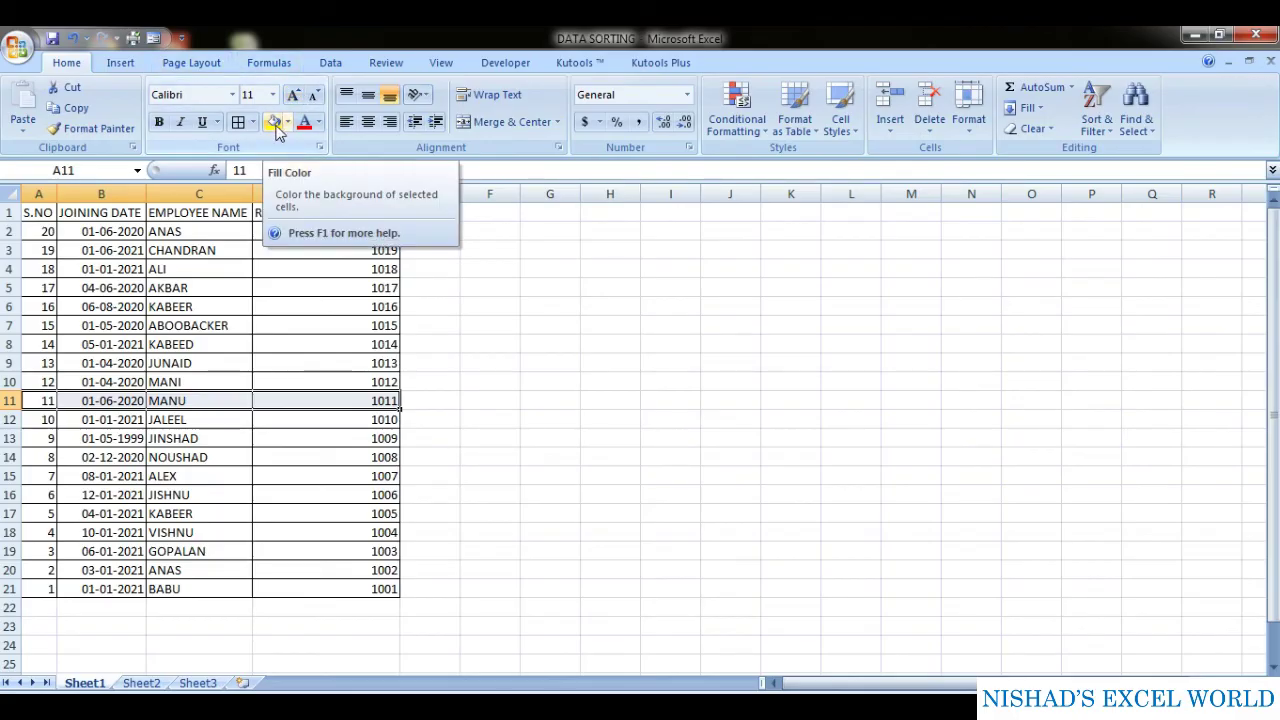
{"action": "left_click", "coordinate": [277, 127]}
- Copy the yellow formatting of A11:D11 to table rows 15, 19 and 6
{"action": "left_click", "coordinate": [163, 424]}
{"action": "left_click_drag", "start_coordinate": [52, 400], "coordinate": [380, 401]}
{"action": "left_click", "coordinate": [63, 133]}
{"action": "left_click_drag", "start_coordinate": [48, 477], "coordinate": [329, 478]}
{"action": "mouse_move", "coordinate": [77, 545]}
{"action": "left_mouse_down"}
{"action": "mouse_move", "coordinate": [303, 570]}
{"action": "mouse_move", "coordinate": [363, 551]}
{"action": "left_mouse_up"}
{"action": "mouse_move", "coordinate": [45, 312]}
{"action": "left_mouse_down"}
{"action": "mouse_move", "coordinate": [230, 338]}
{"action": "mouse_move", "coordinate": [372, 306]}
{"action": "left_mouse_up"}
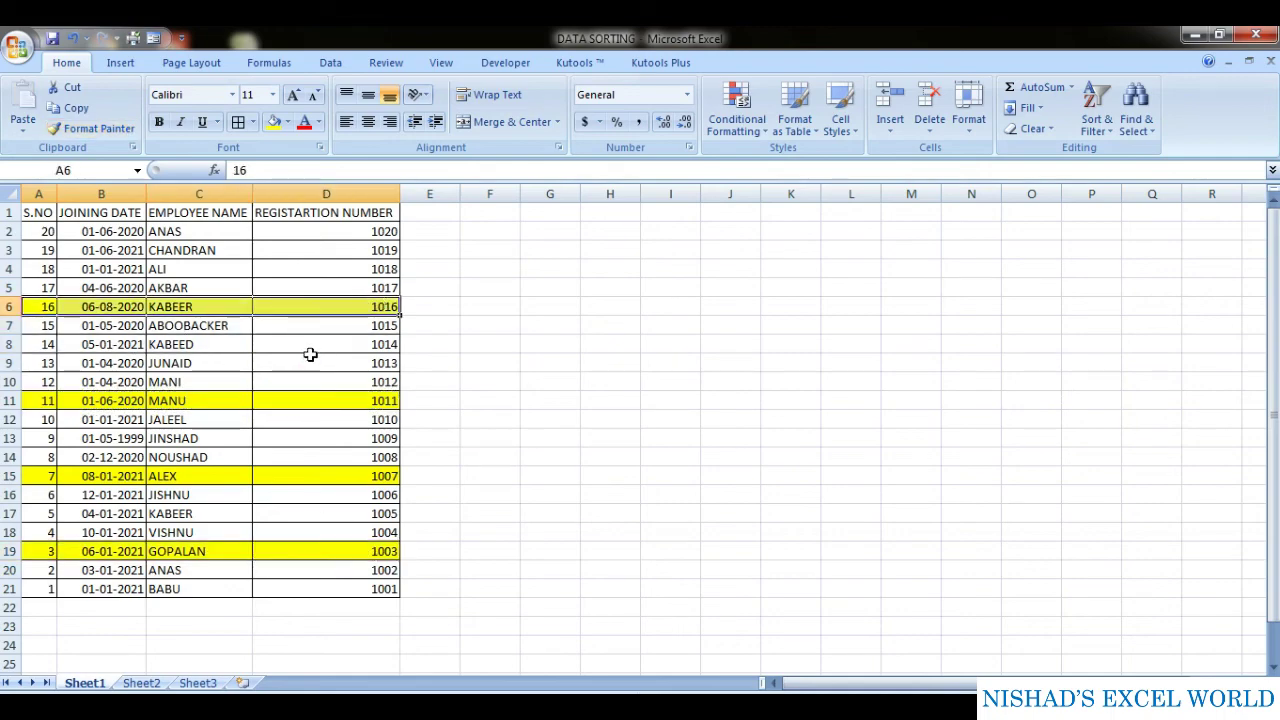
- Sort the whole table by REGISTARTION NUMBER on Cell Color, placing yellow On Top
{"action": "left_click", "coordinate": [305, 363]}
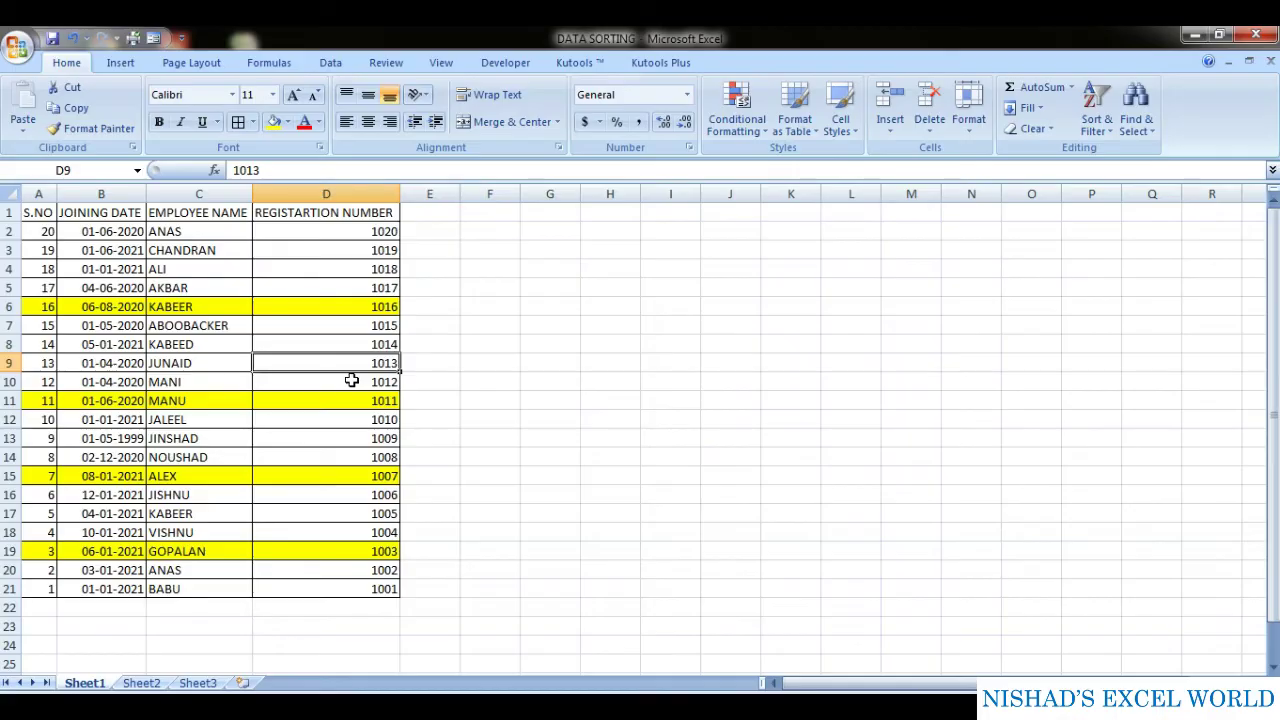
{"action": "key", "text": "ctrl+a"}
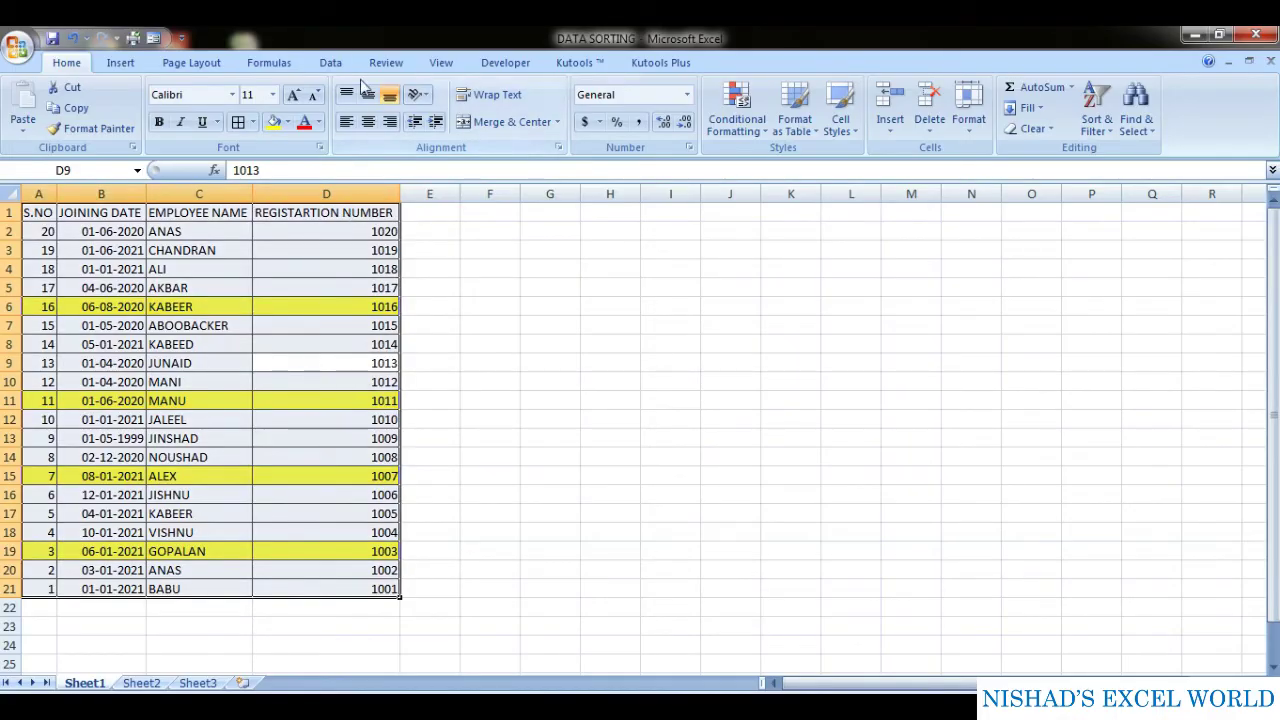
{"action": "left_click", "coordinate": [330, 62]}
{"action": "left_click", "coordinate": [443, 110]}
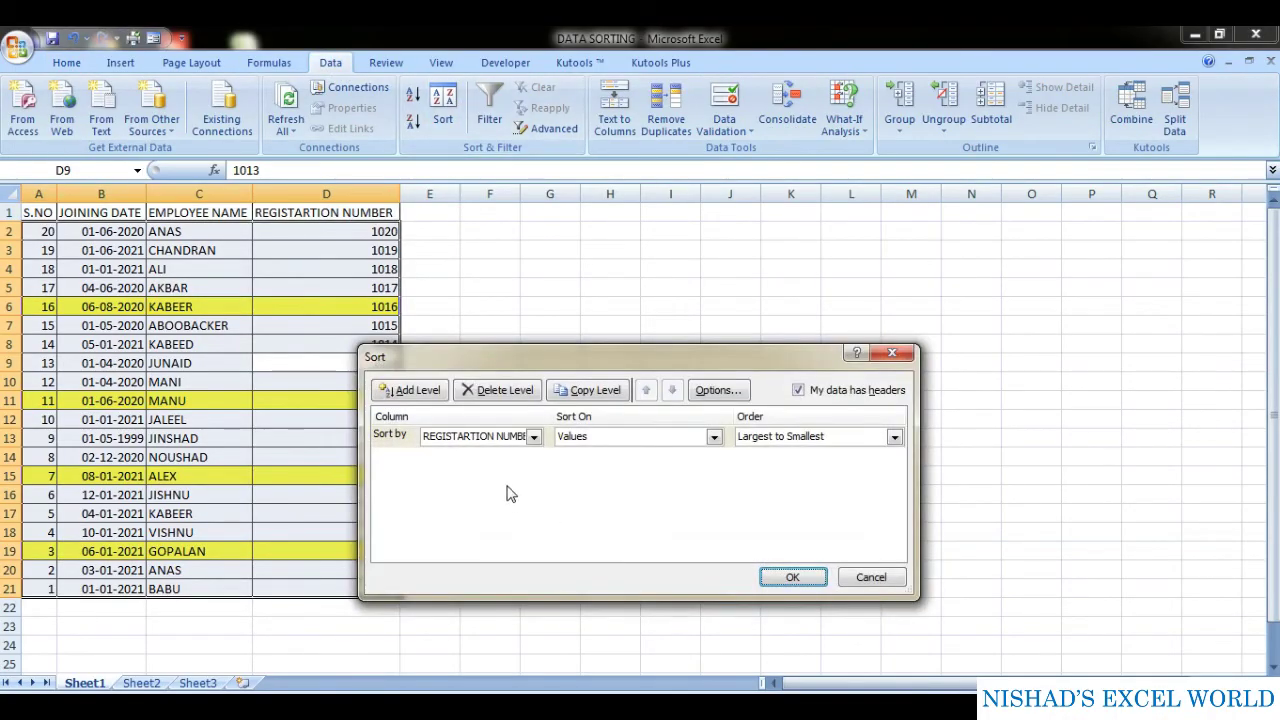
{"action": "left_click", "coordinate": [586, 438]}
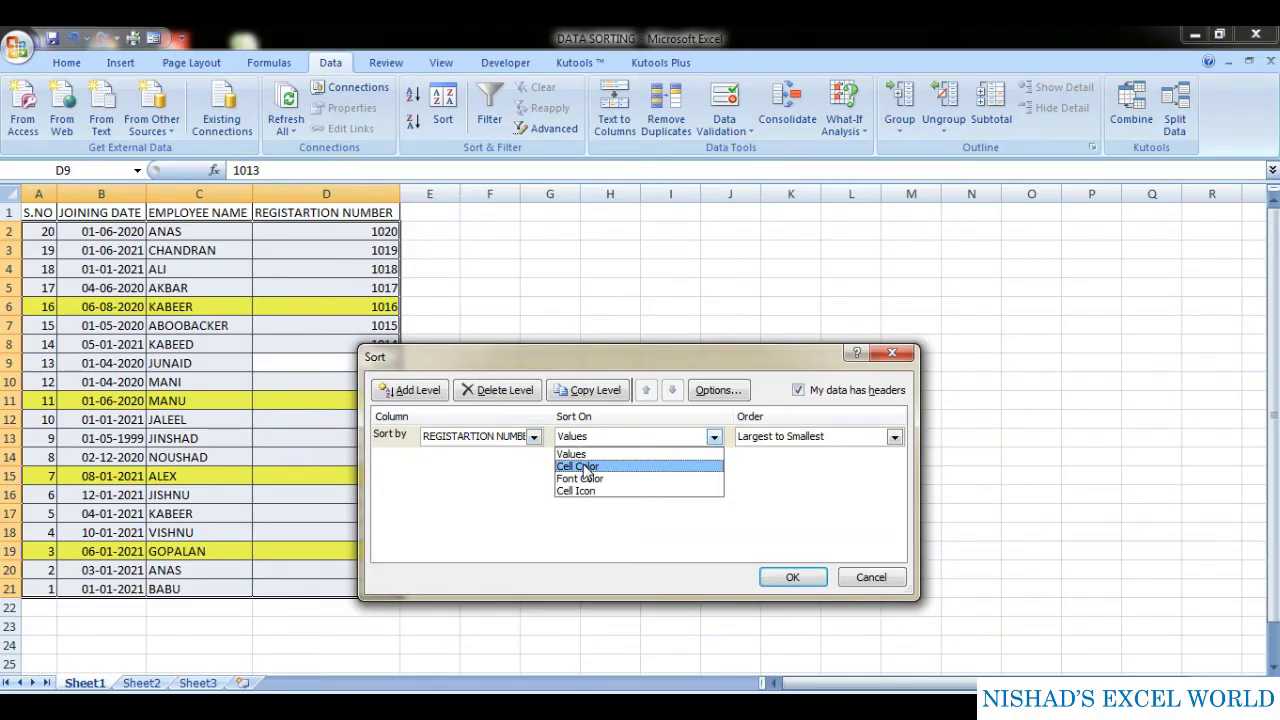
{"action": "left_click", "coordinate": [585, 467]}
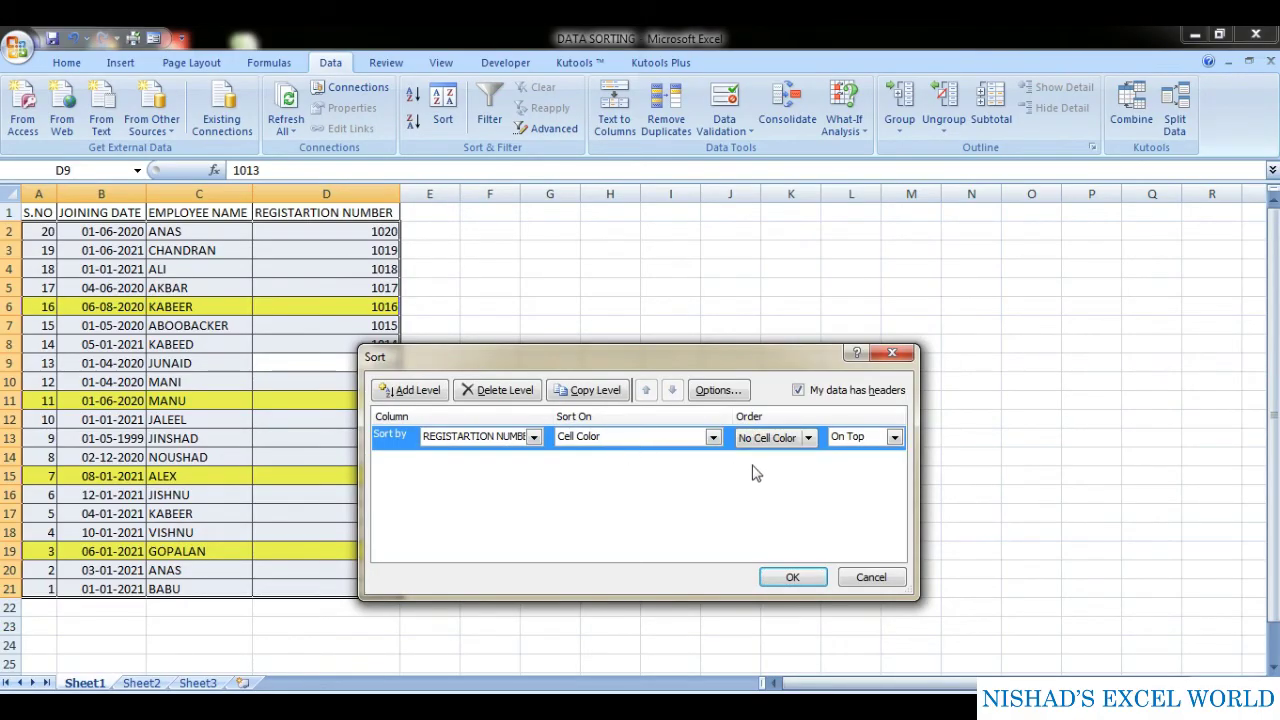
{"action": "left_click", "coordinate": [809, 440]}
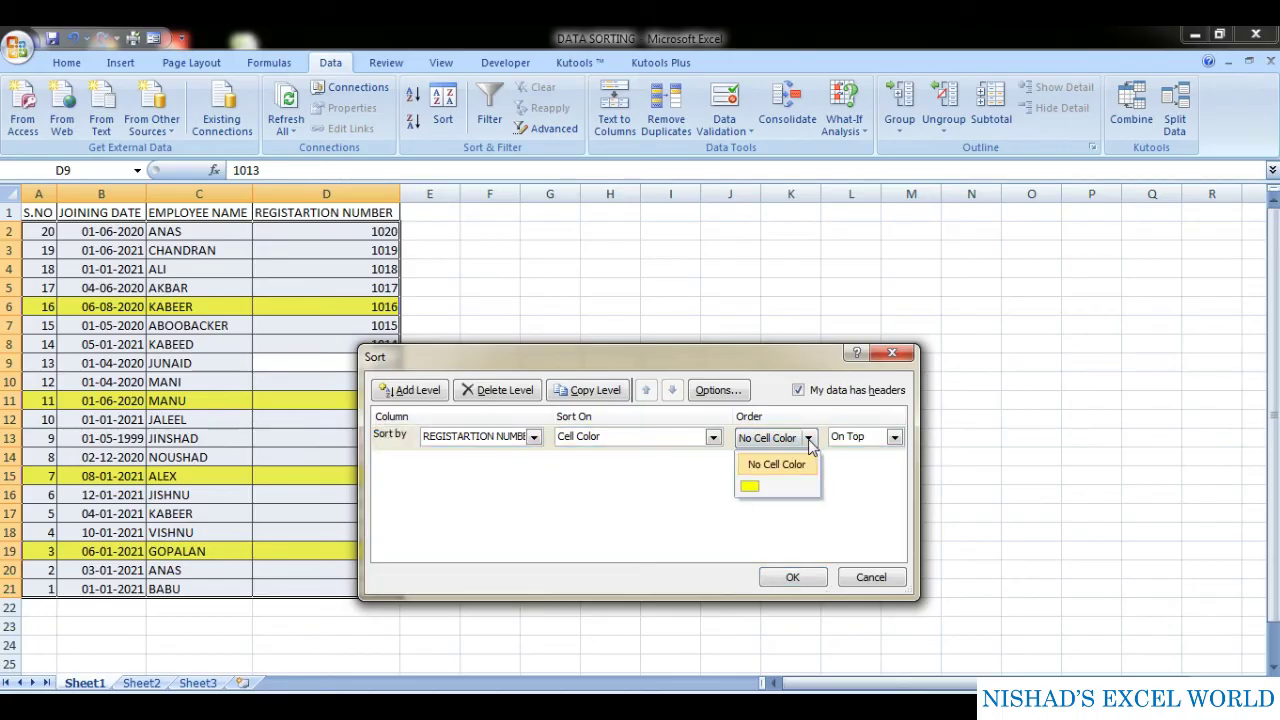
{"action": "left_click", "coordinate": [752, 488]}
{"action": "left_click", "coordinate": [894, 438]}
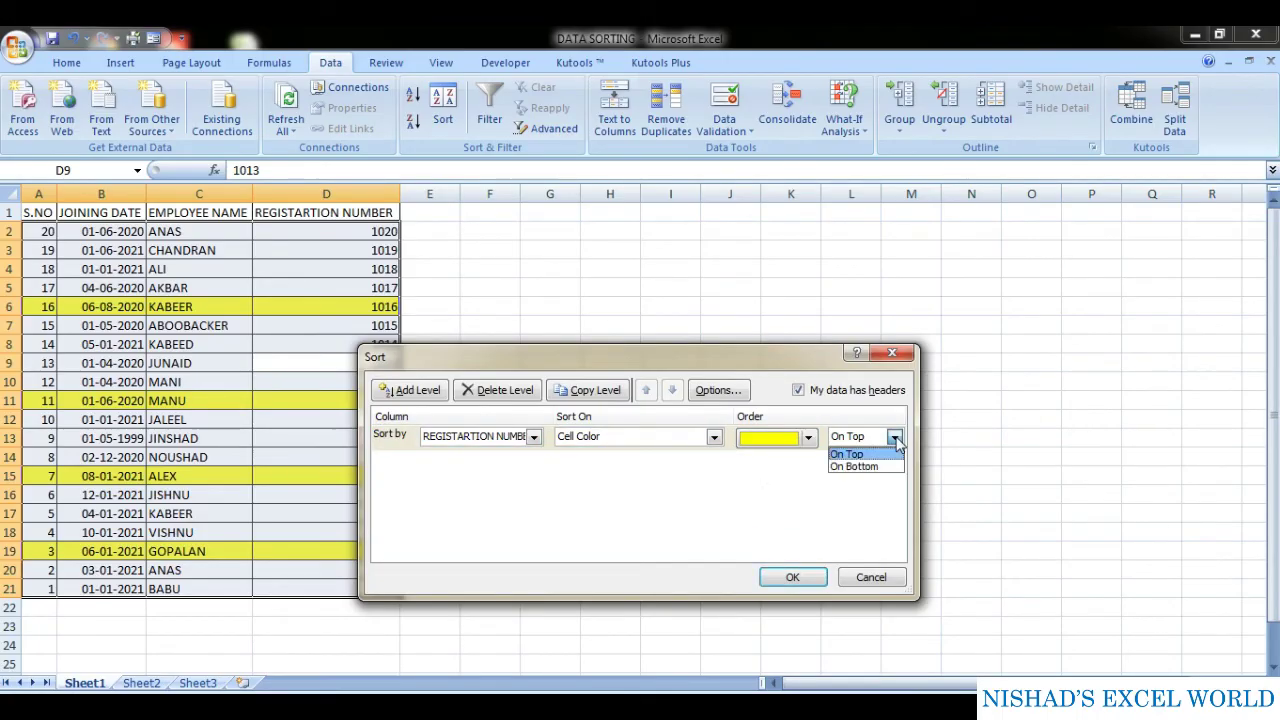
{"action": "left_click", "coordinate": [846, 456]}
{"action": "left_click", "coordinate": [790, 578]}
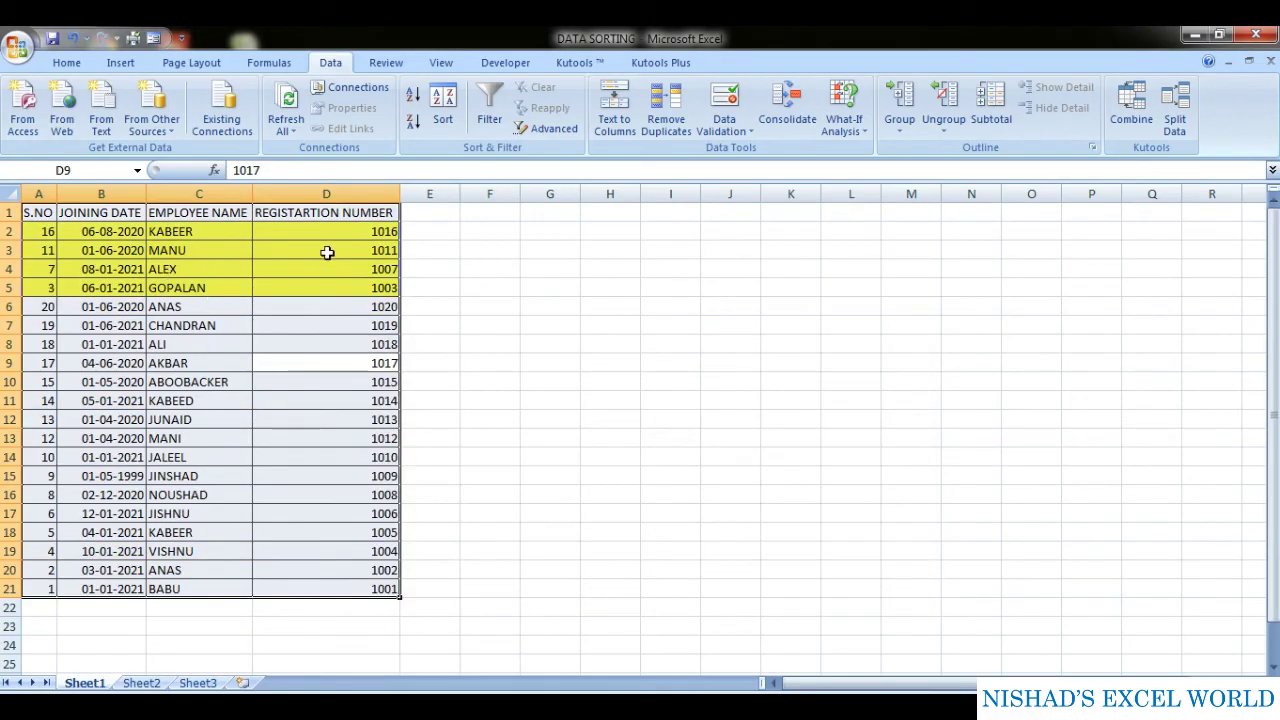
- Re-sort the table by cell color with the yellow rows On Bottom
{"action": "left_click", "coordinate": [443, 120]}
{"action": "left_click", "coordinate": [895, 439]}
{"action": "left_click", "coordinate": [866, 467]}
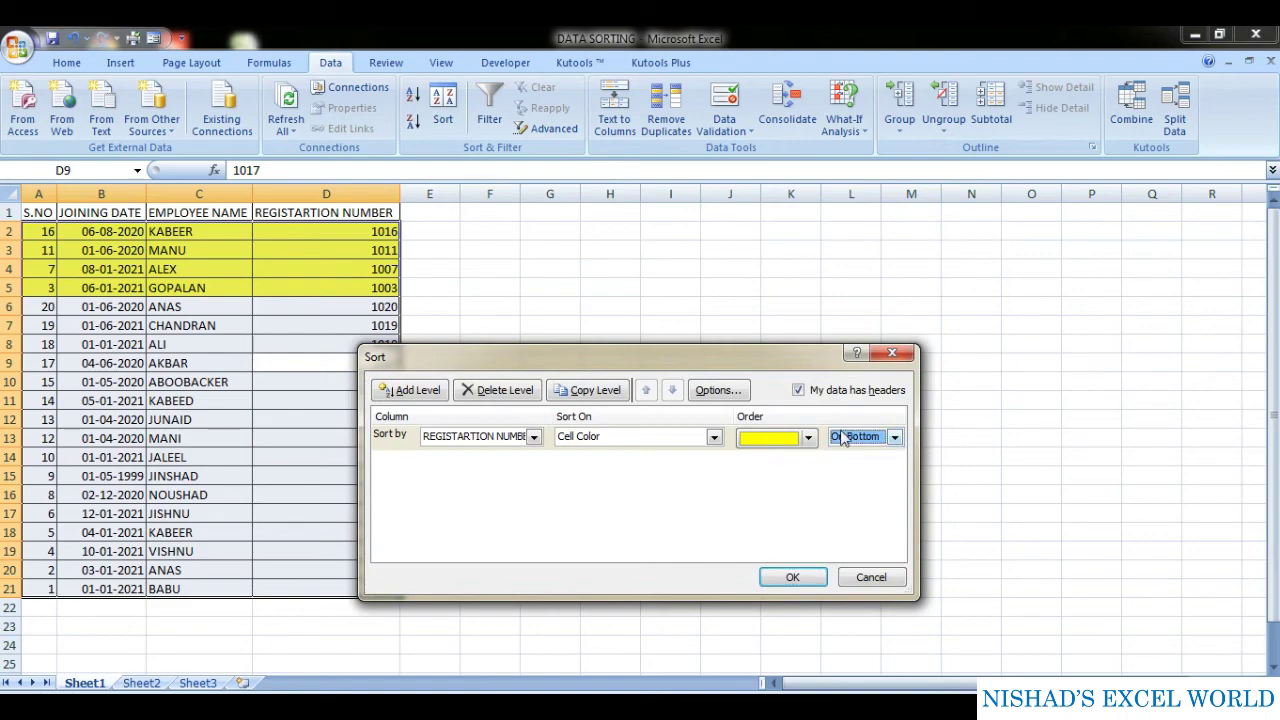
{"action": "left_click", "coordinate": [792, 580]}
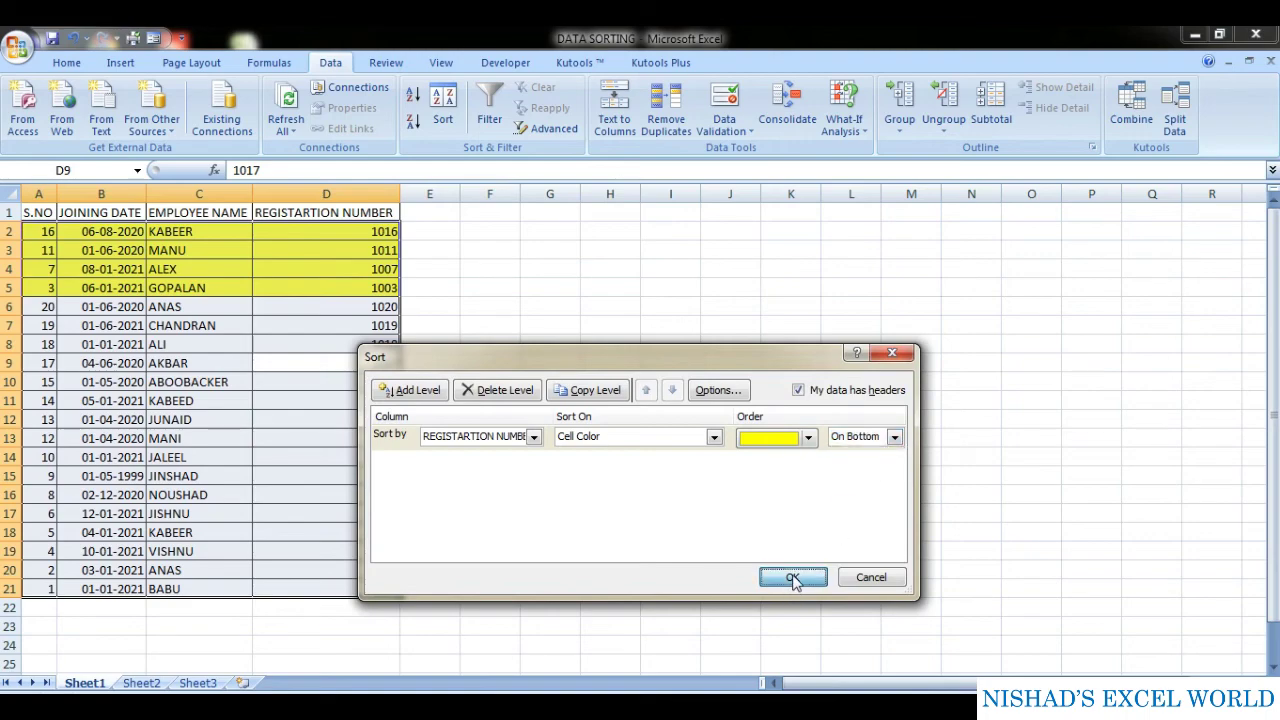
{"action": "left_click", "coordinate": [218, 510]}
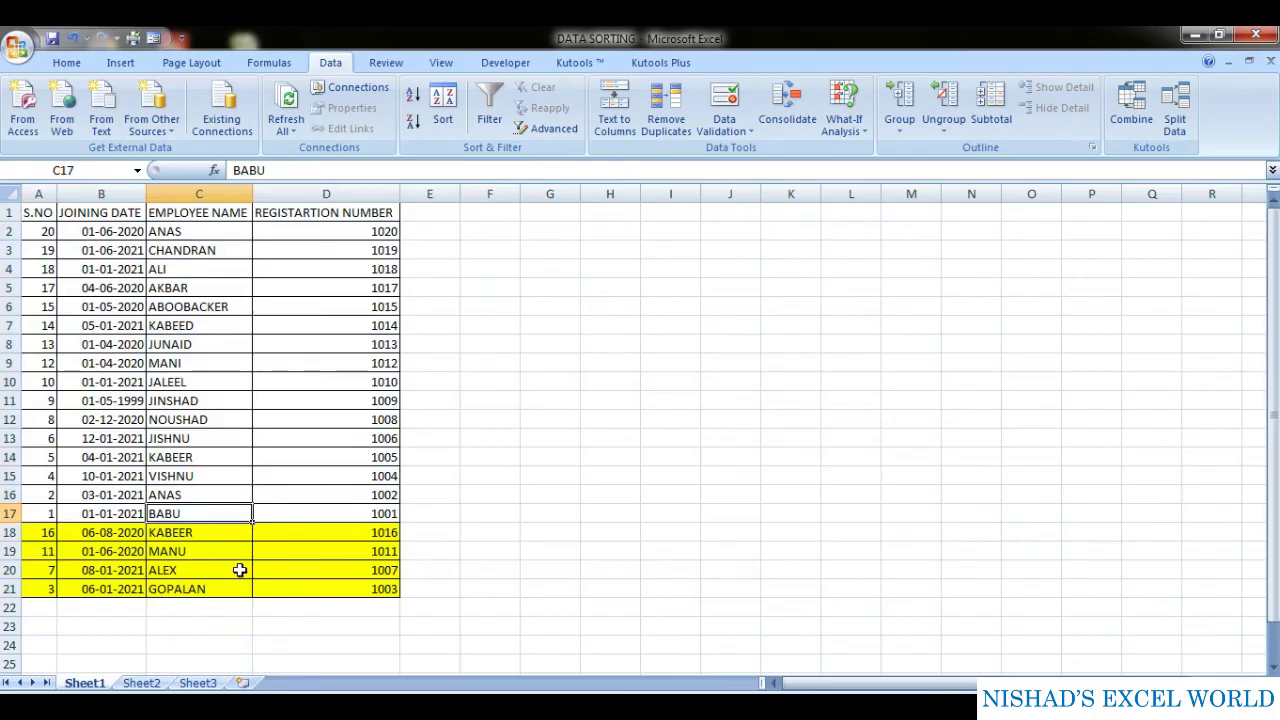
- Set the font color of the table row A6:D6 to green
{"action": "left_click_drag", "start_coordinate": [40, 306], "coordinate": [345, 302]}
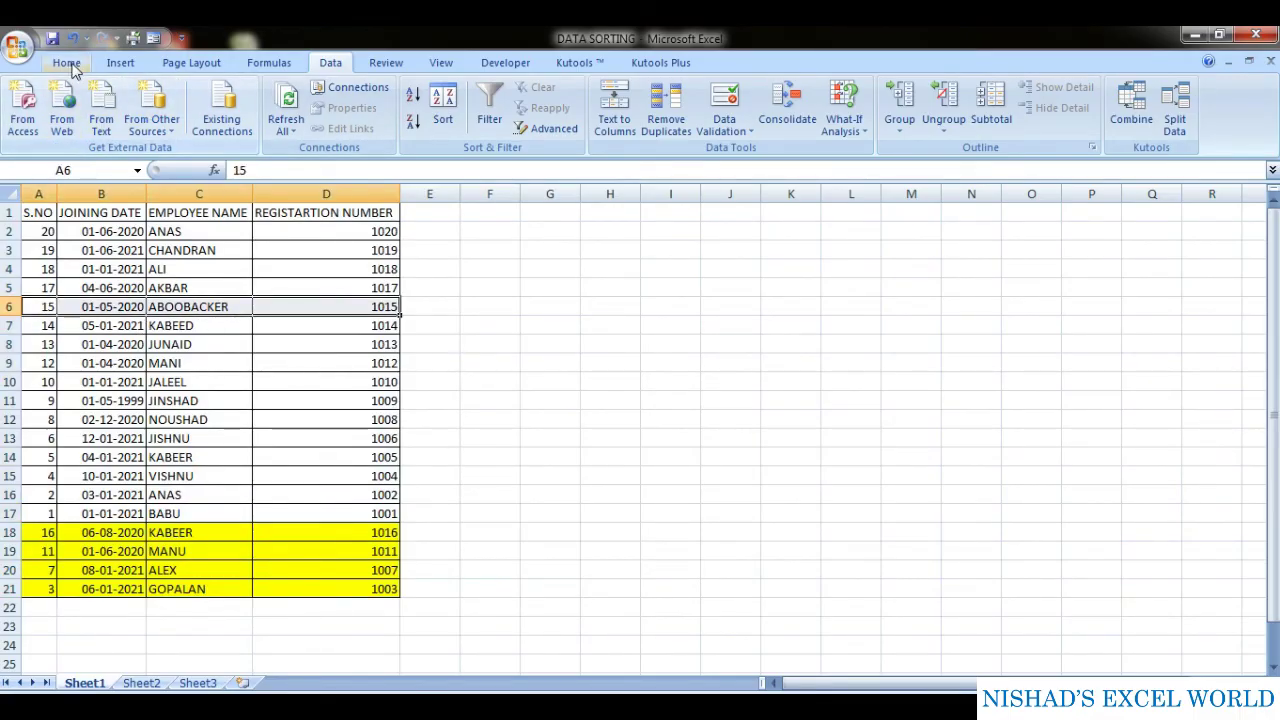
{"action": "left_click", "coordinate": [67, 63]}
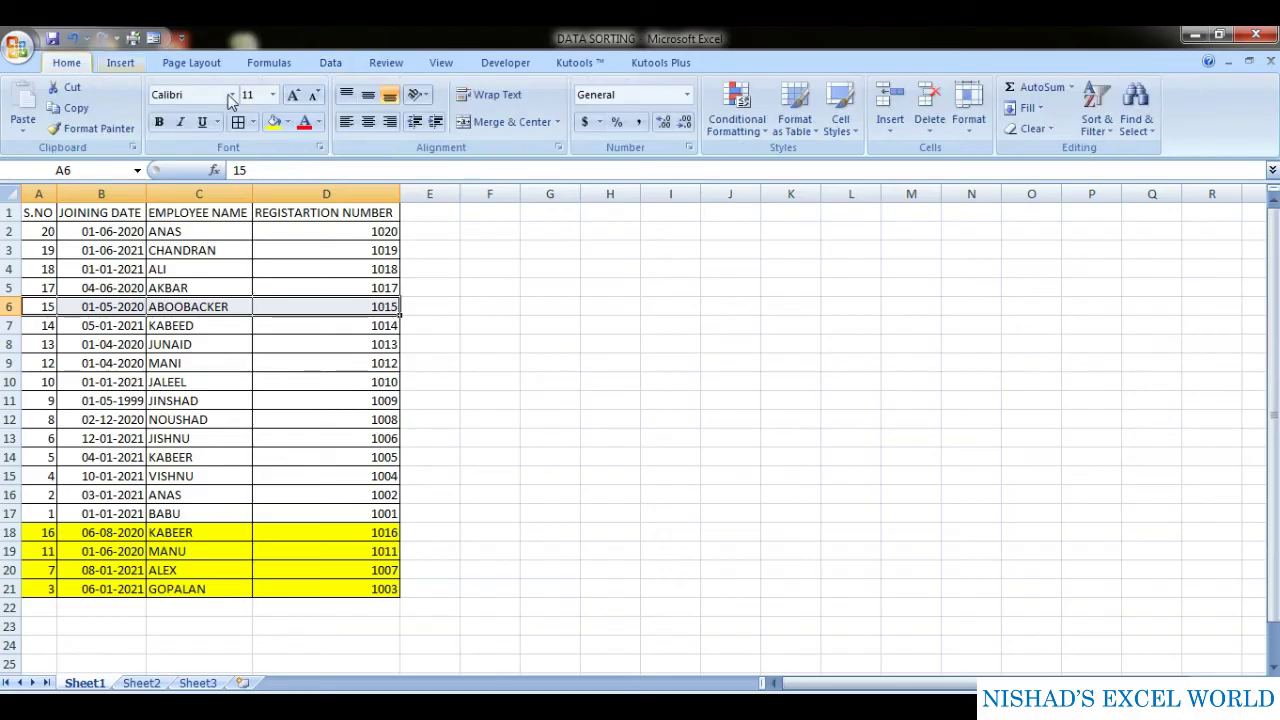
{"action": "left_click", "coordinate": [319, 121]}
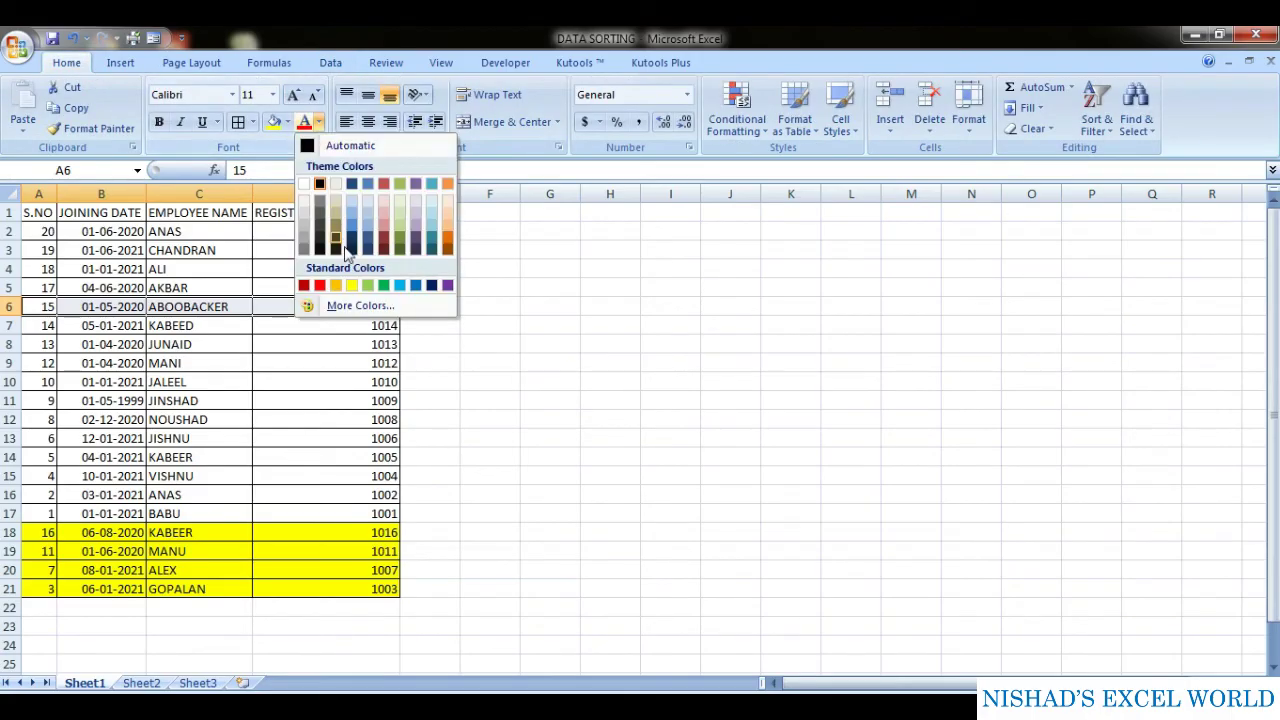
{"action": "left_click", "coordinate": [385, 287]}
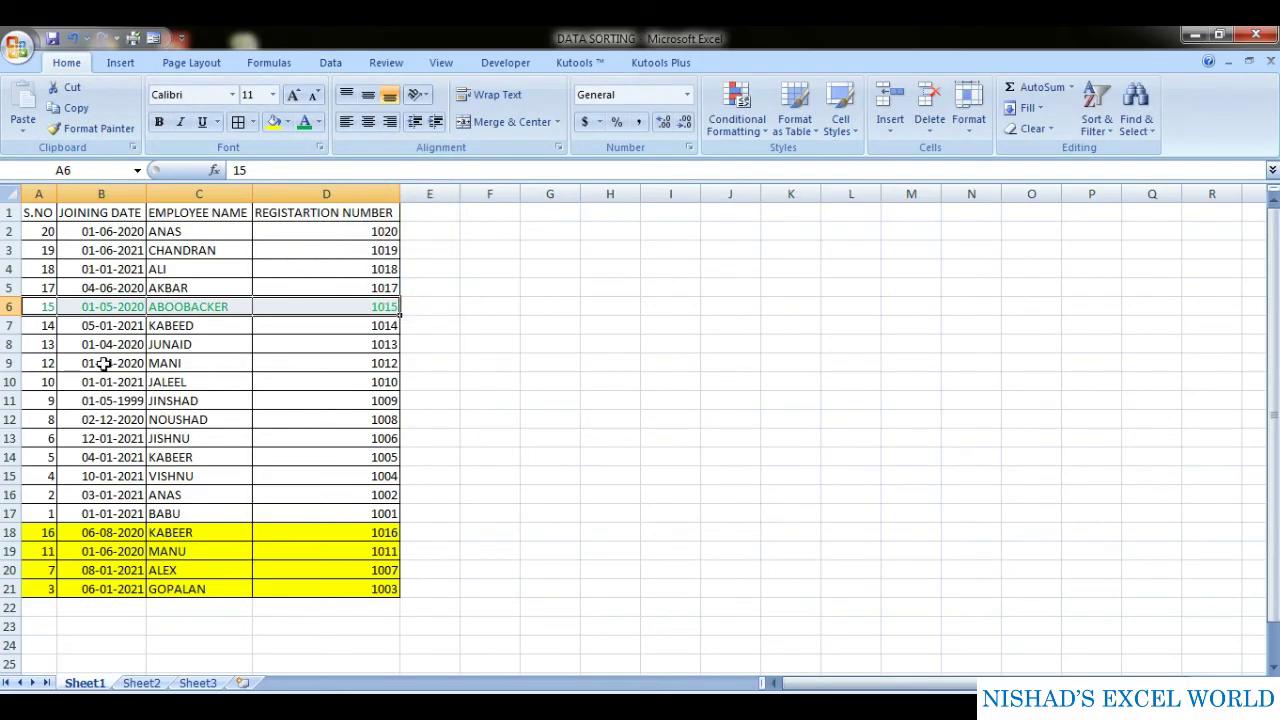
- Copy the green-text formatting of A6:D6 to table rows 9 and 13
{"action": "left_click", "coordinate": [95, 128]}
{"action": "left_click", "coordinate": [48, 363]}
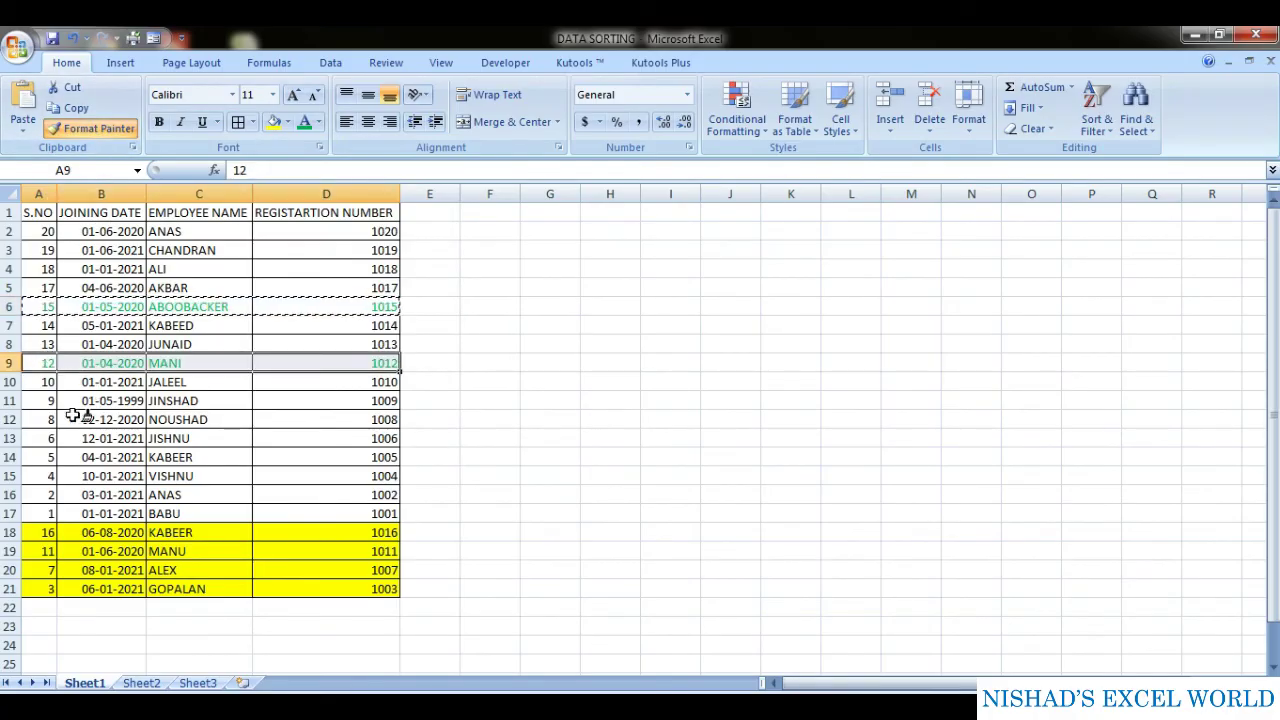
{"action": "left_click", "coordinate": [50, 436]}
{"action": "left_click_drag", "start_coordinate": [52, 436], "coordinate": [385, 438]}
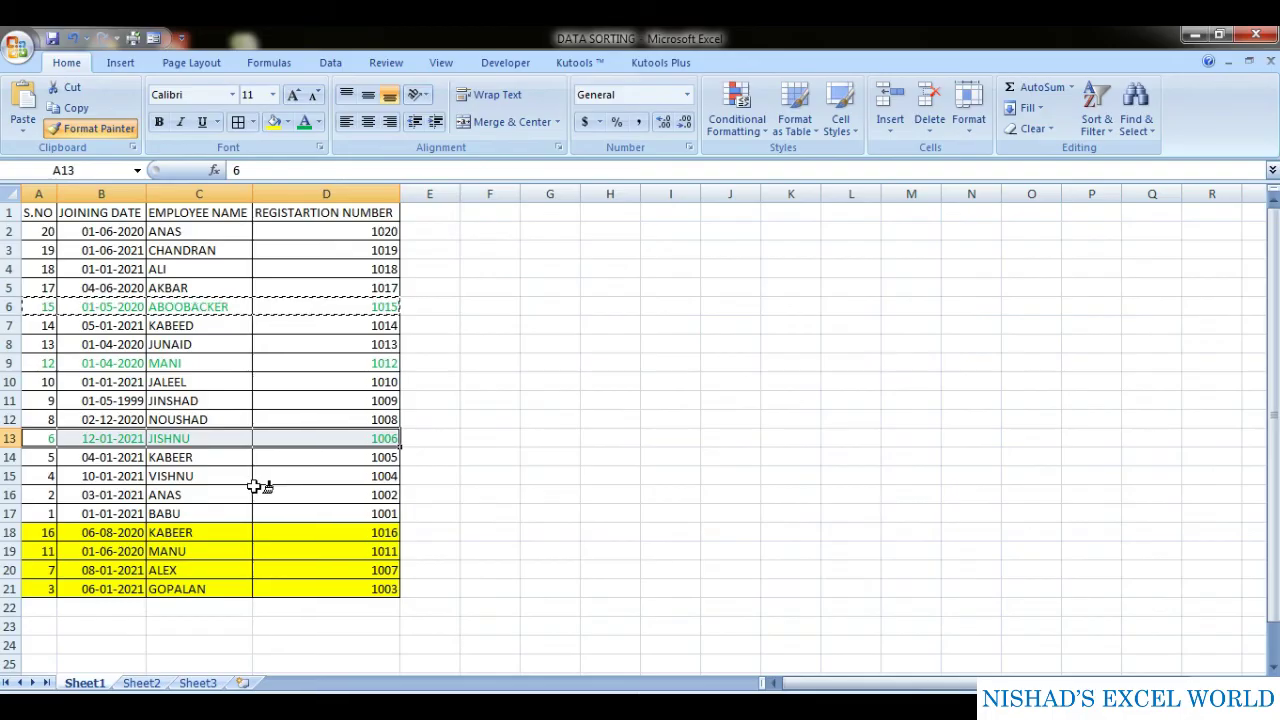
{"action": "key", "text": "Escape"}
- Sort the whole table by REGISTARTION NUMBER on Font Color, placing green On Top
{"action": "left_click", "coordinate": [222, 483]}
{"action": "key", "text": "ctrl+a"}
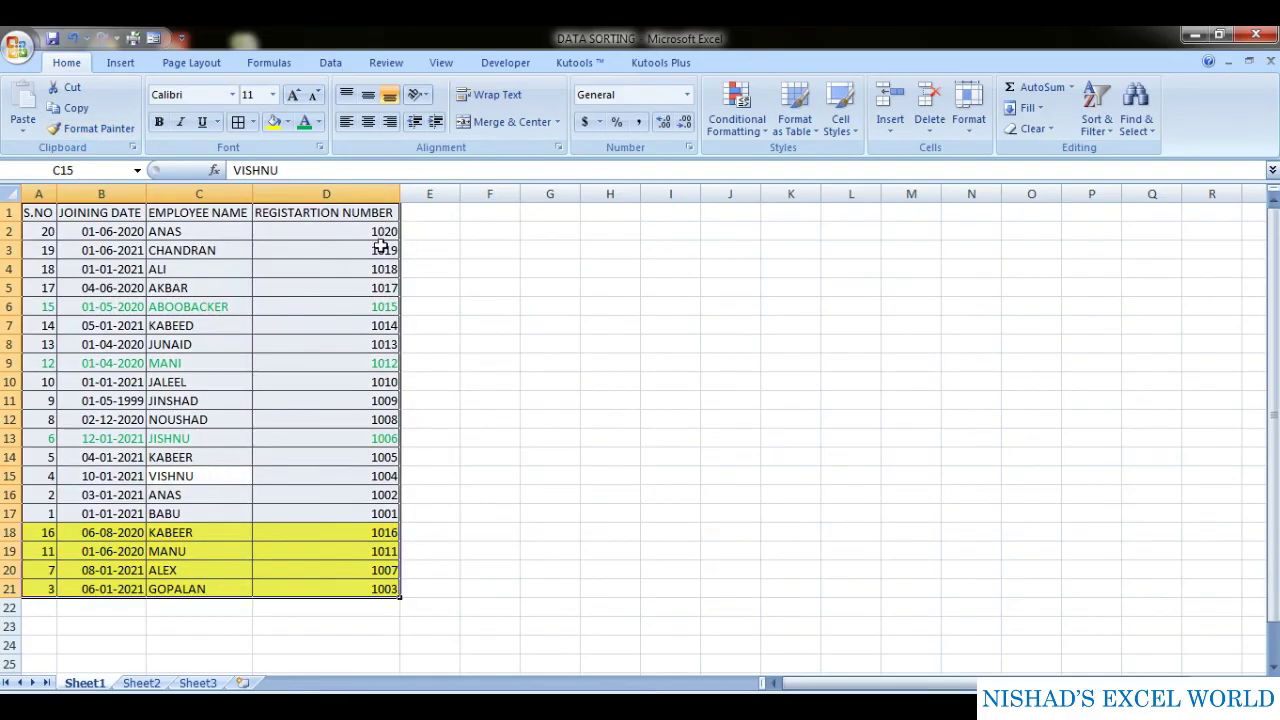
{"action": "left_click", "coordinate": [330, 63]}
{"action": "left_click", "coordinate": [442, 115]}
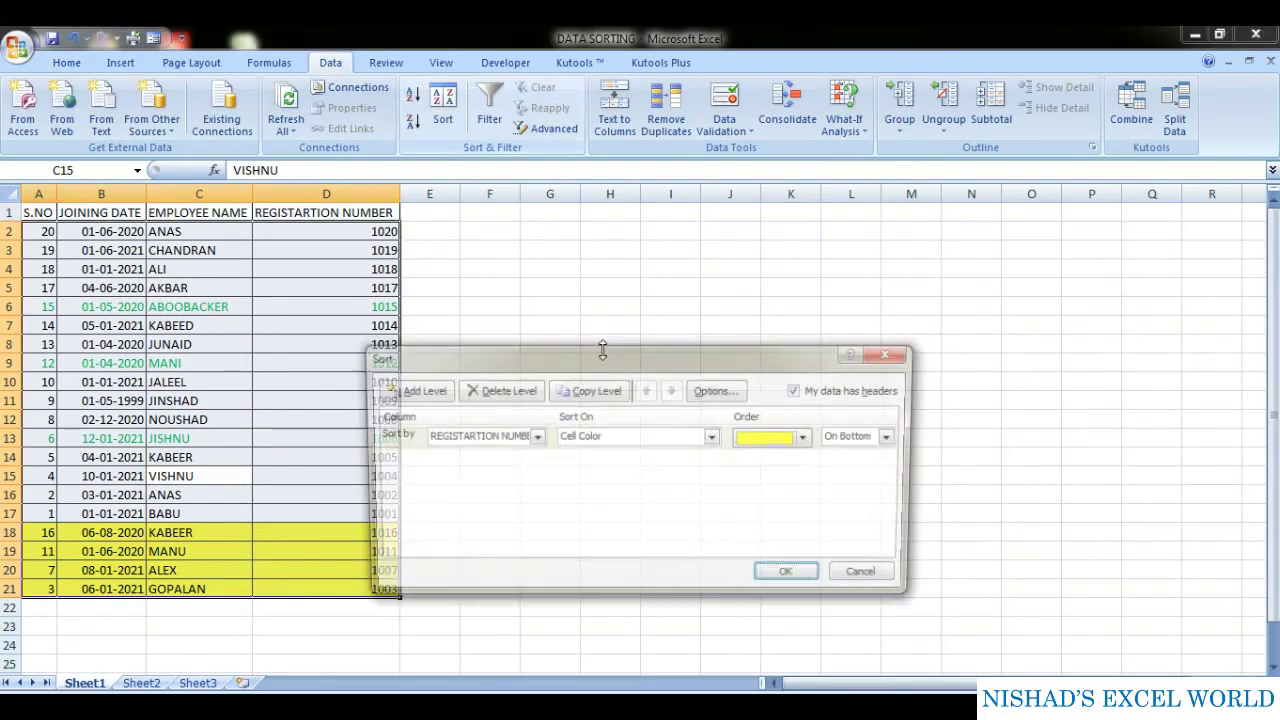
{"action": "left_click", "coordinate": [714, 437]}
{"action": "left_click", "coordinate": [610, 480]}
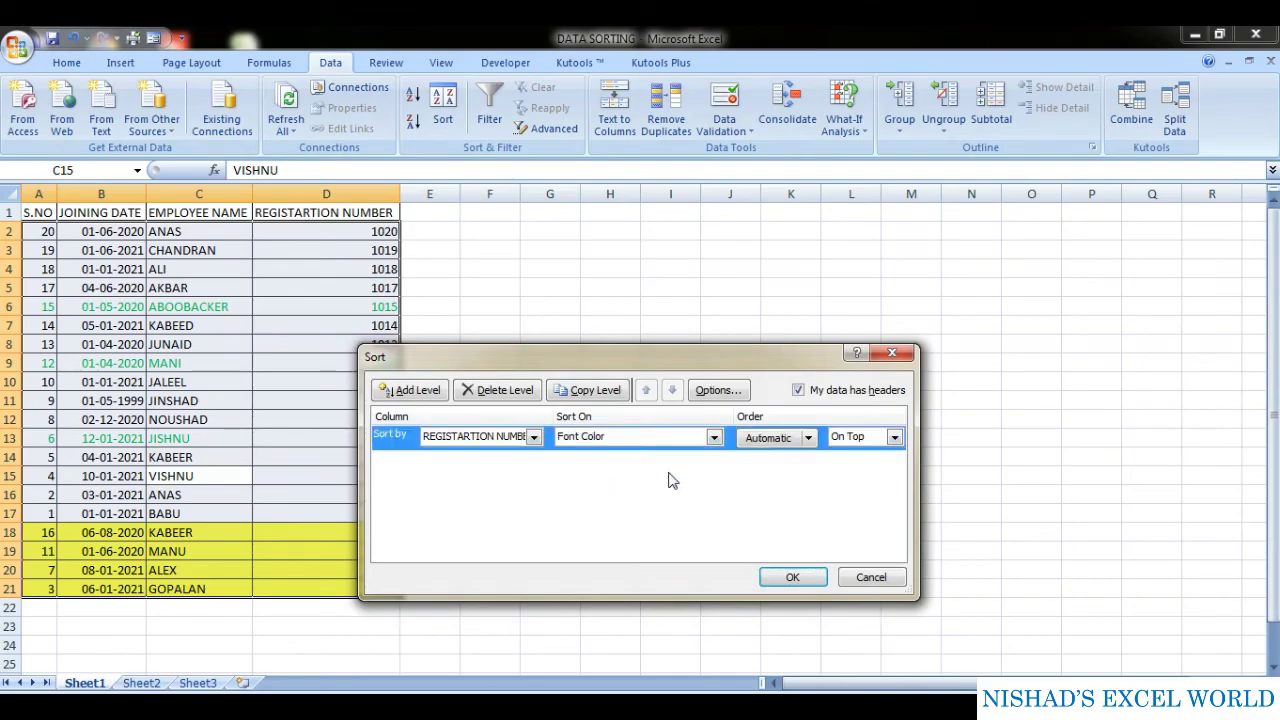
{"action": "left_click", "coordinate": [808, 442]}
{"action": "left_click", "coordinate": [754, 487]}
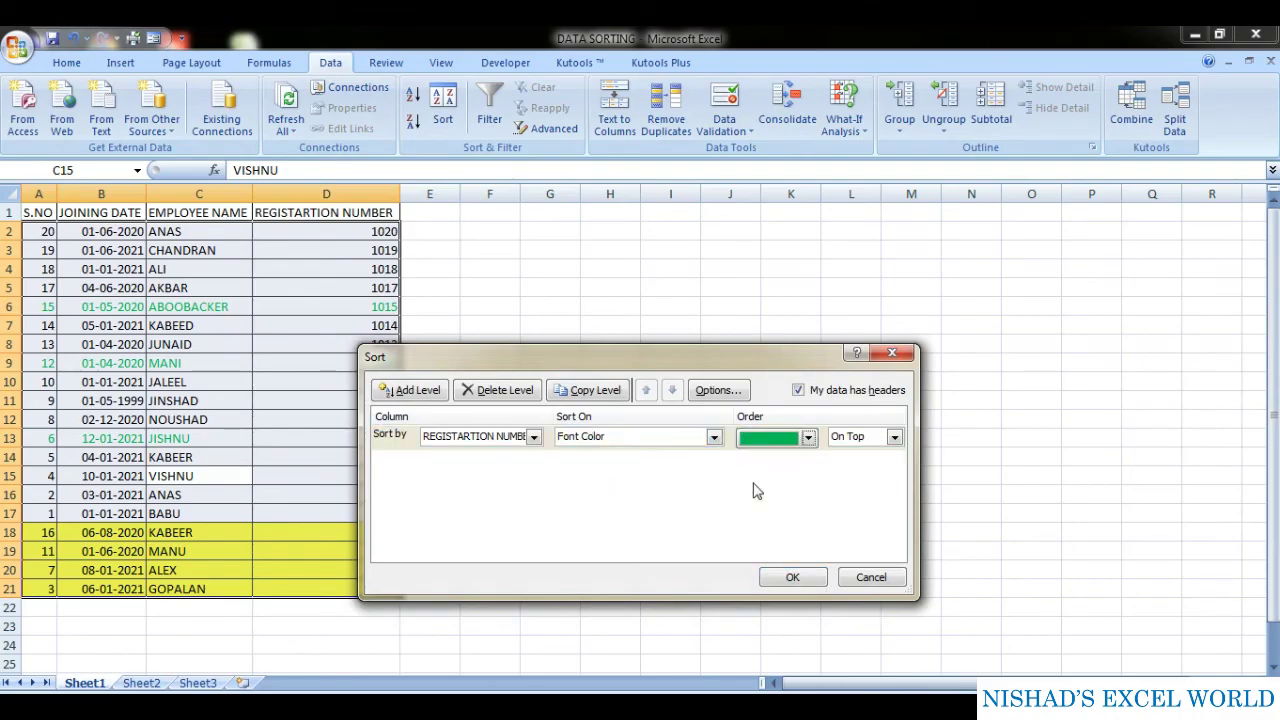
{"action": "left_click", "coordinate": [770, 579]}
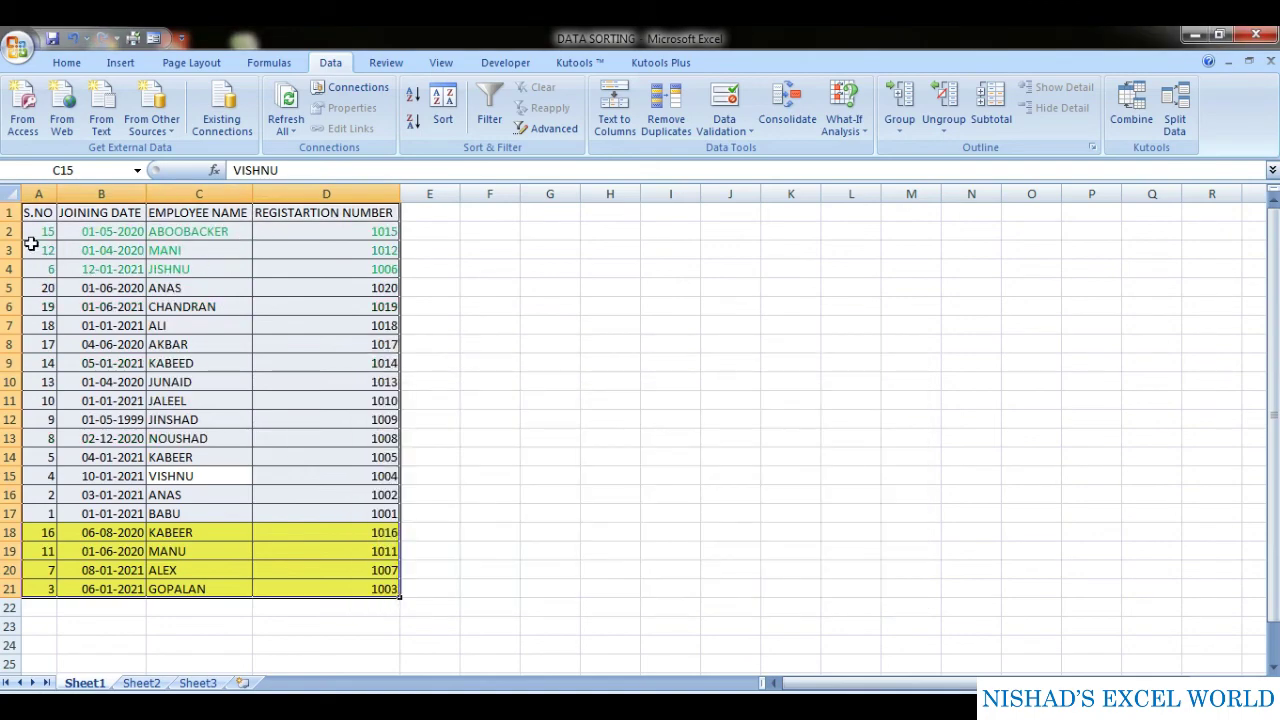
- Make the green-text rows A2:D4 bold and re-sort the whole table by font color with green On Bottom
{"action": "left_click_drag", "start_coordinate": [43, 232], "coordinate": [372, 268]}
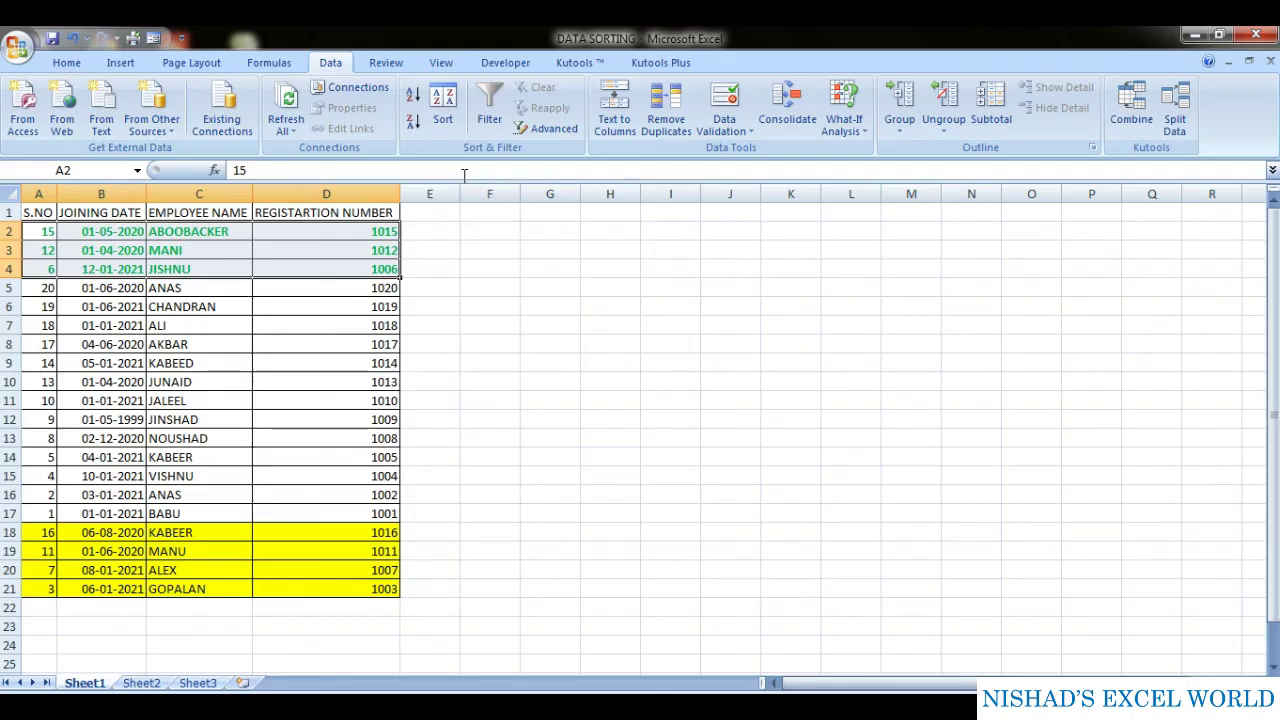
{"action": "left_click", "coordinate": [309, 306]}
{"action": "key", "text": "ctrl+a"}
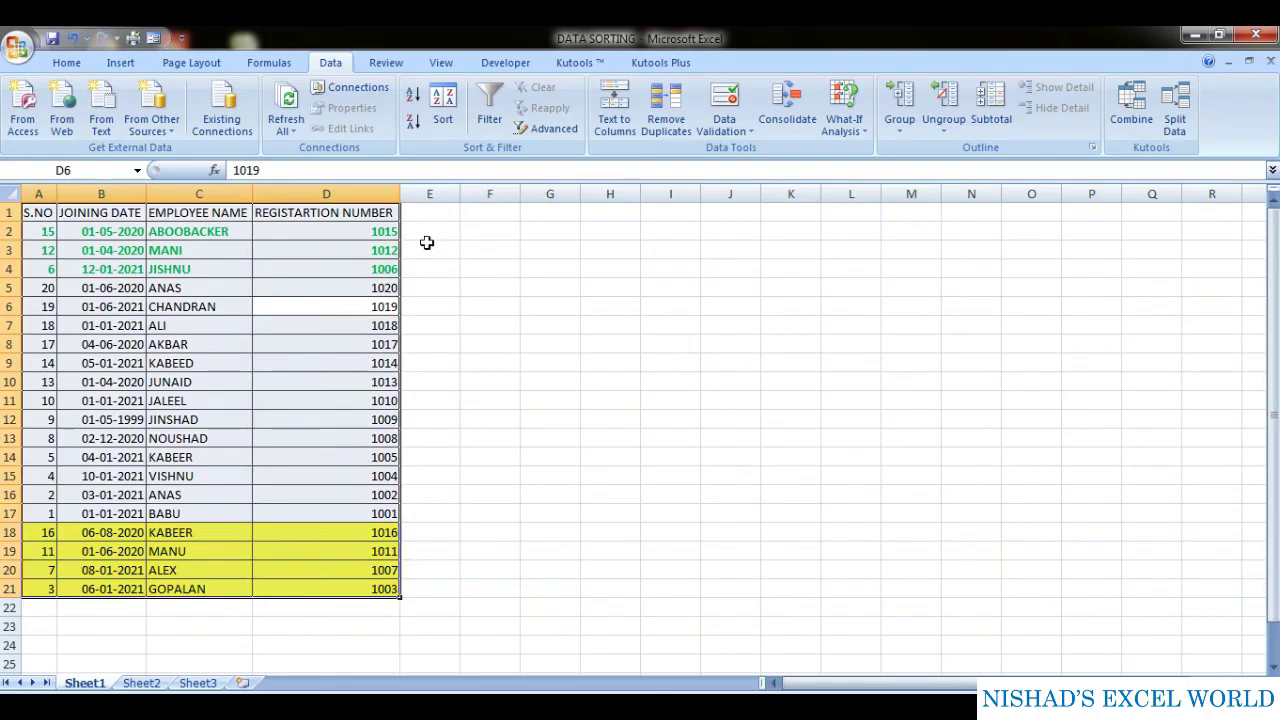
{"action": "left_click", "coordinate": [442, 120]}
{"action": "left_click", "coordinate": [894, 437]}
{"action": "left_click", "coordinate": [855, 467]}
{"action": "left_click", "coordinate": [792, 577]}
{"action": "left_click", "coordinate": [183, 566]}
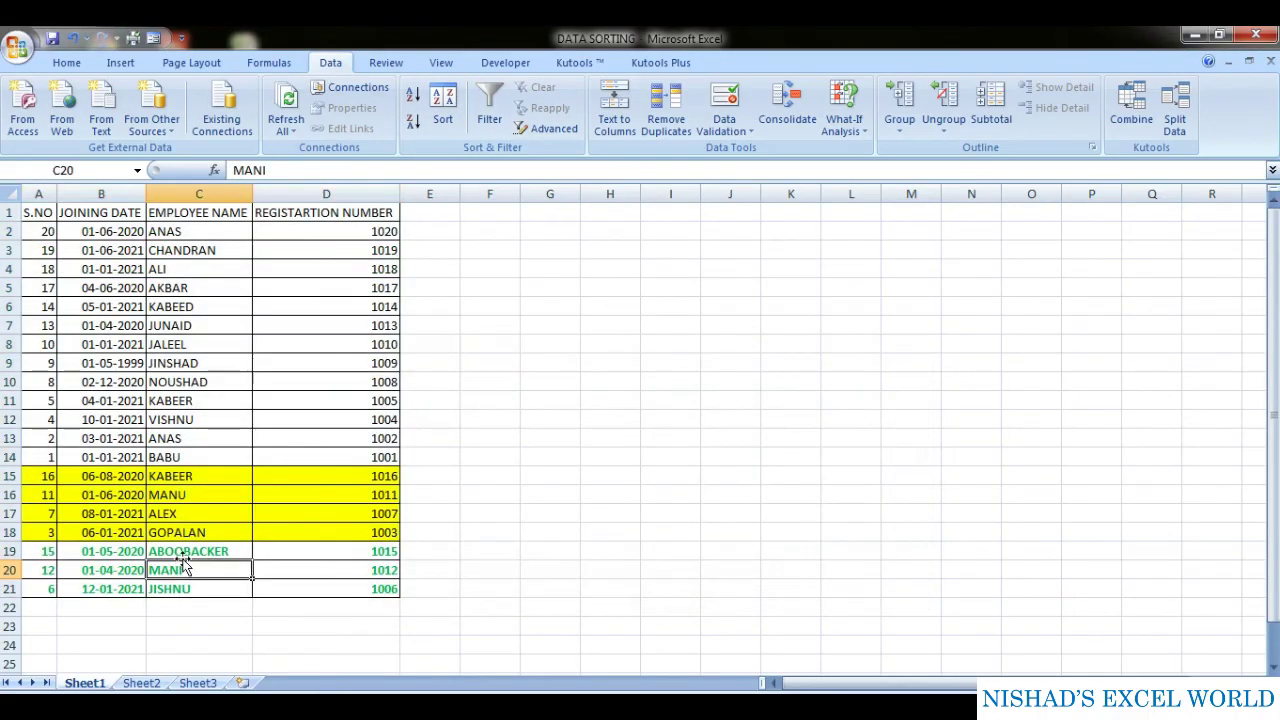